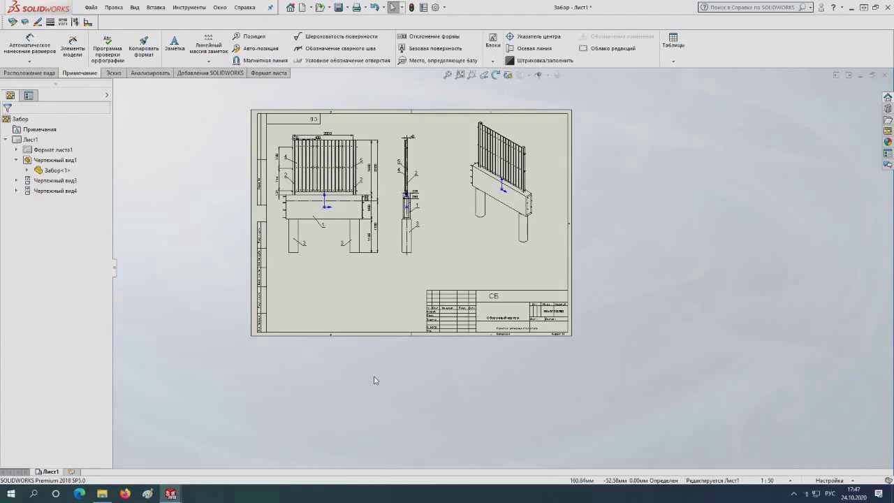
- Launch the Weldment Cut List table command from the Insert > Tables menu
{"action": "left_click", "coordinate": [165, 8]}
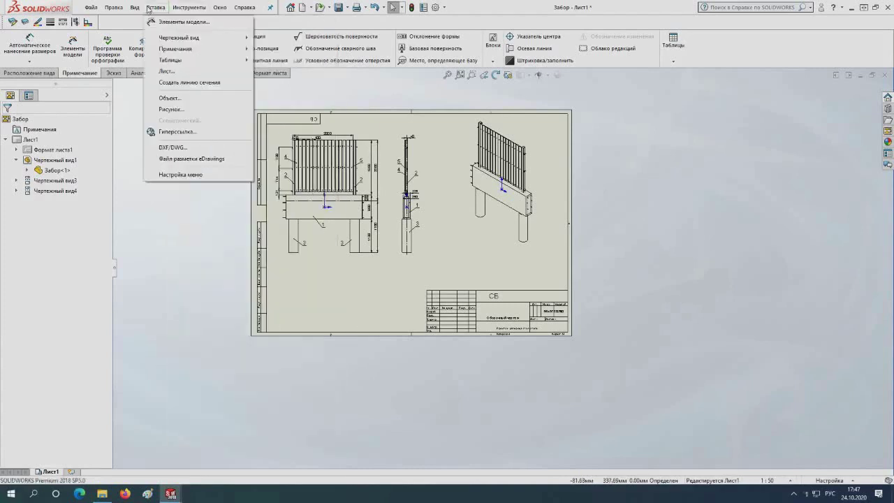
{"action": "mouse_move", "coordinate": [170, 60]}
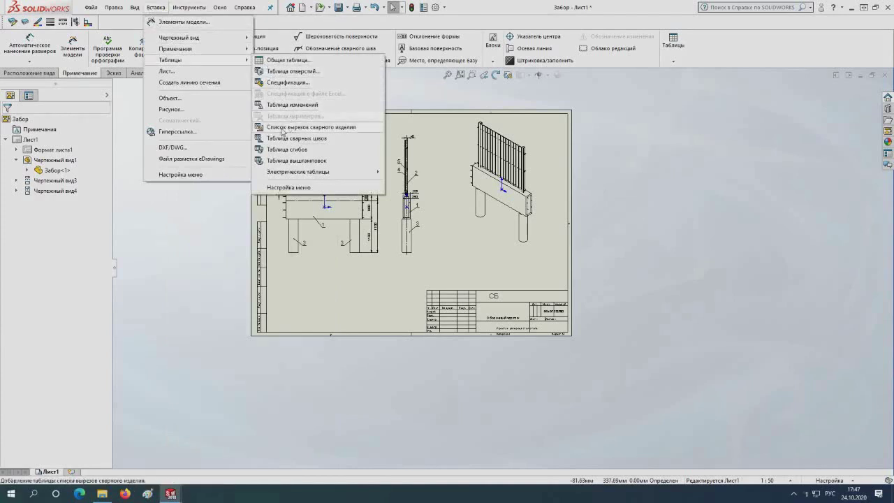
{"action": "left_click", "coordinate": [282, 128]}
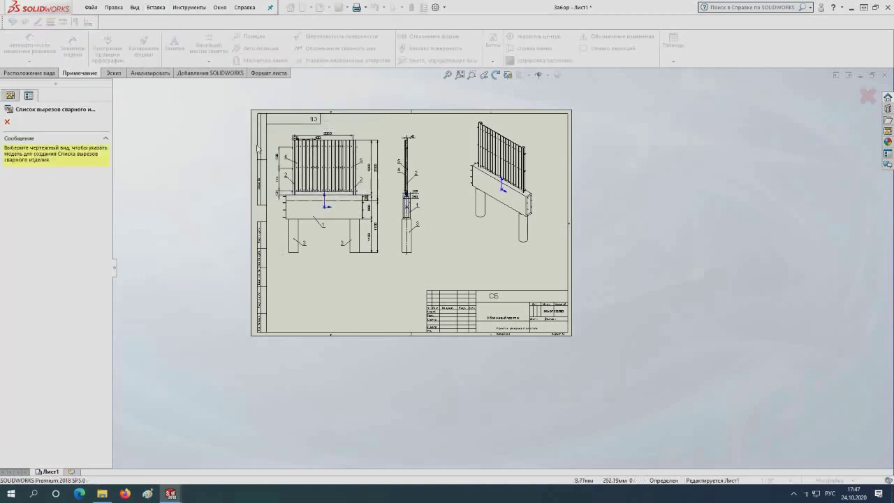
- Create a 19-row weldment cut-list table from the front view and place it below that view
{"action": "left_click", "coordinate": [319, 260]}
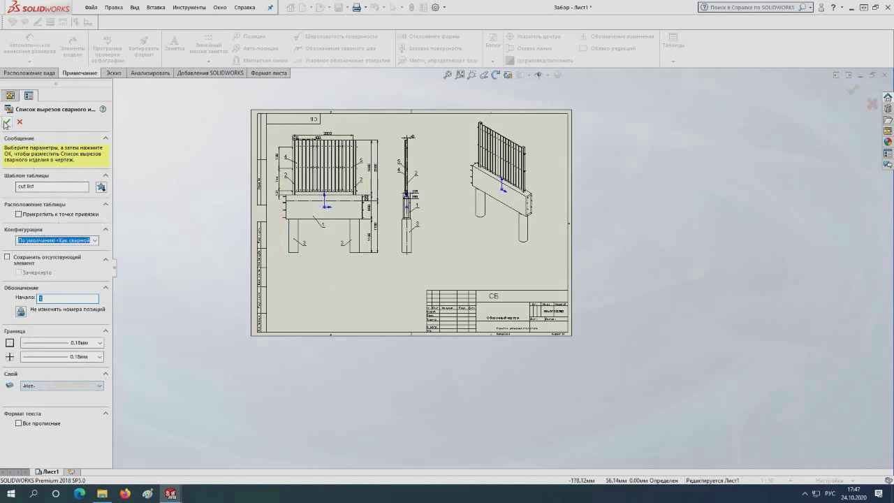
{"action": "left_click", "coordinate": [6, 123]}
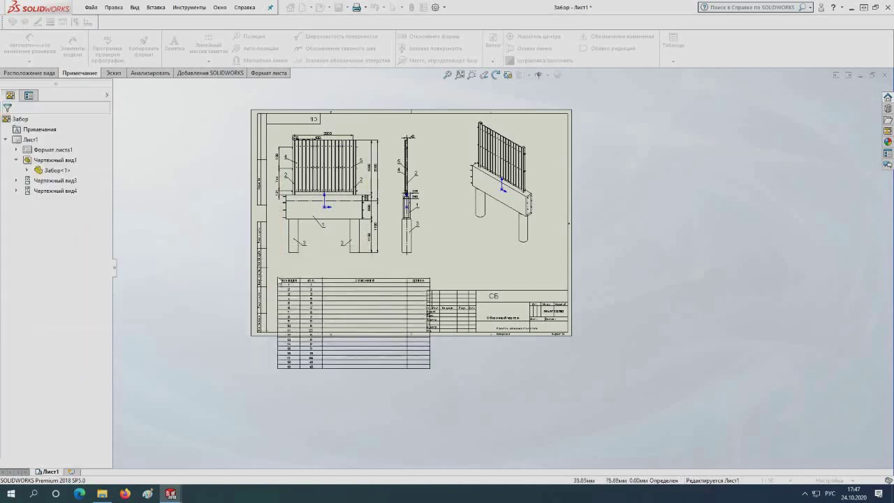
{"action": "scroll", "coordinate": [290, 276], "scroll_direction": "down", "scroll_amount": 3}
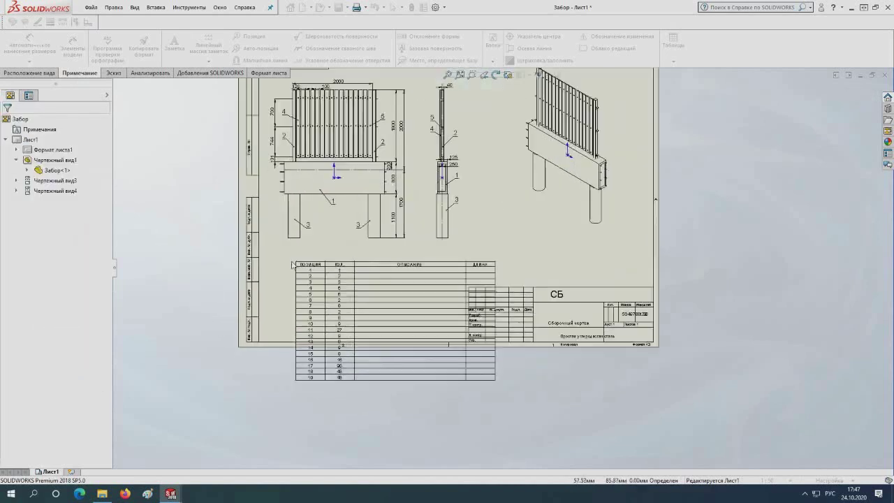
{"action": "scroll", "coordinate": [280, 262], "scroll_direction": "down", "scroll_amount": 2}
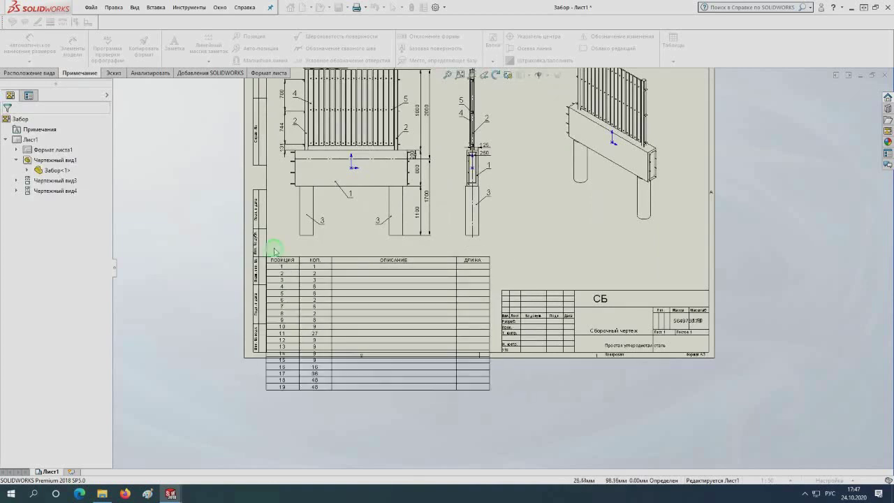
{"action": "left_click", "coordinate": [274, 254]}
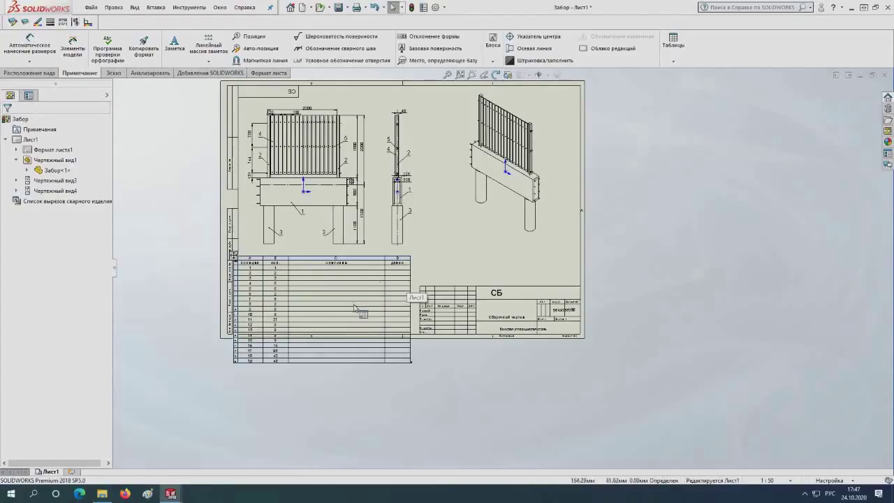
{"action": "left_click", "coordinate": [344, 384]}
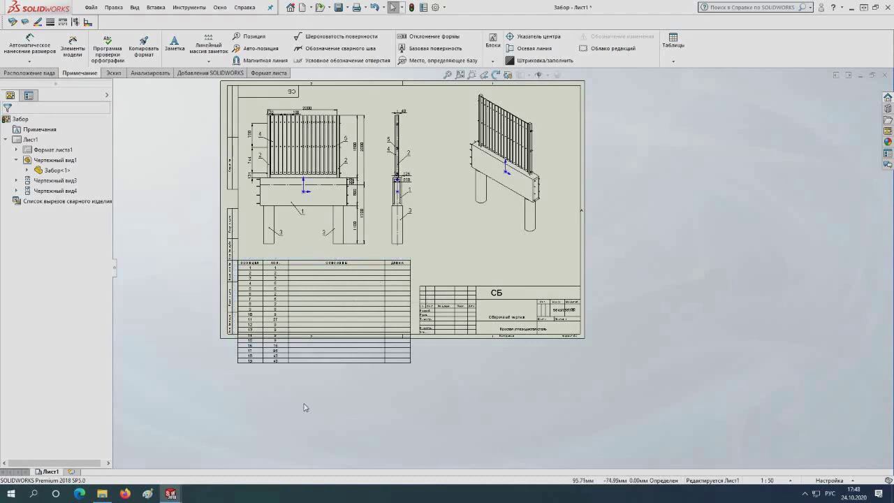
- Switch to the Забор part and open Properties for Элемент списка вырезов1
{"action": "key", "text": "ctrl+Tab"}
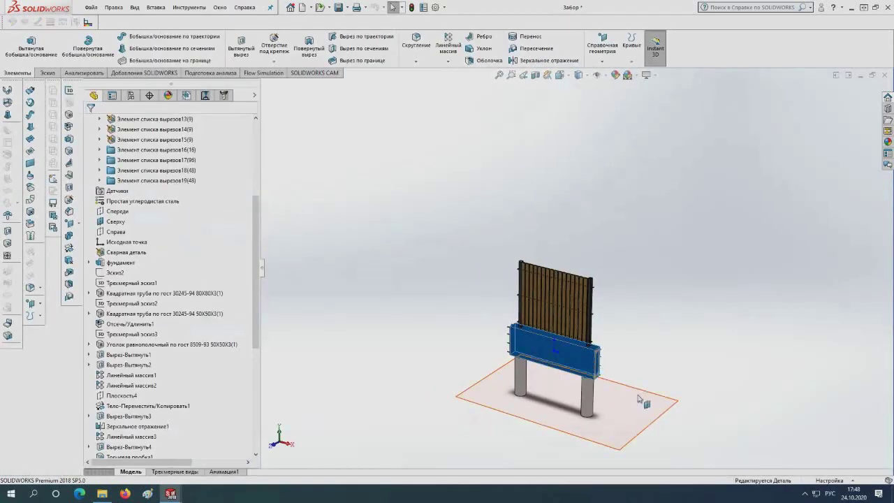
{"action": "scroll", "coordinate": [637, 349], "scroll_direction": "down", "scroll_amount": 3}
{"action": "scroll", "coordinate": [100, 142], "scroll_direction": "up", "scroll_amount": 5}
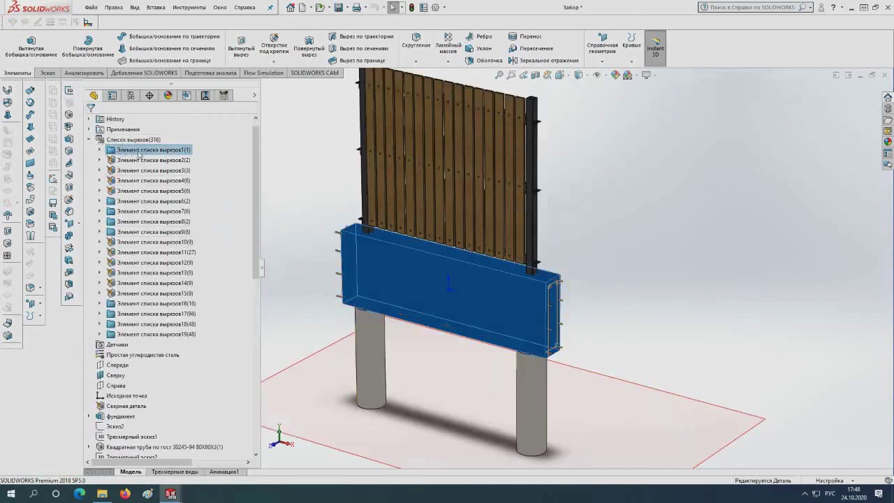
{"action": "left_click", "coordinate": [139, 152]}
{"action": "right_click", "coordinate": [139, 152]}
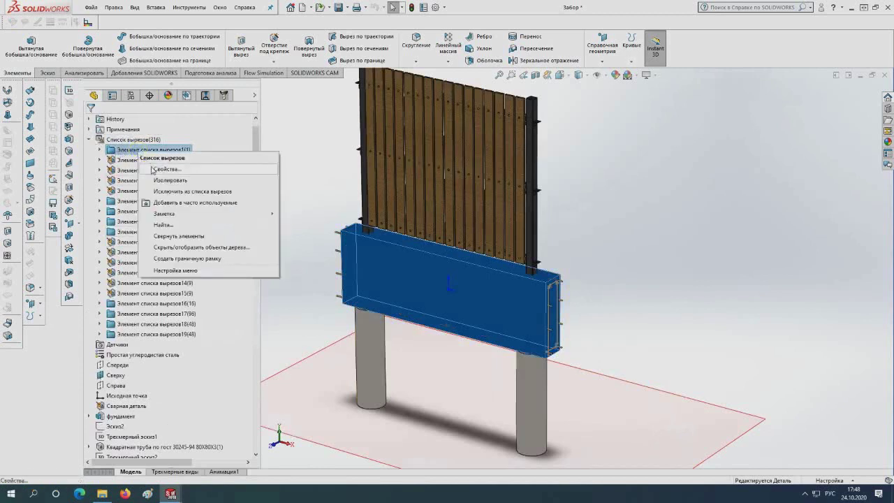
{"action": "left_click", "coordinate": [157, 172]}
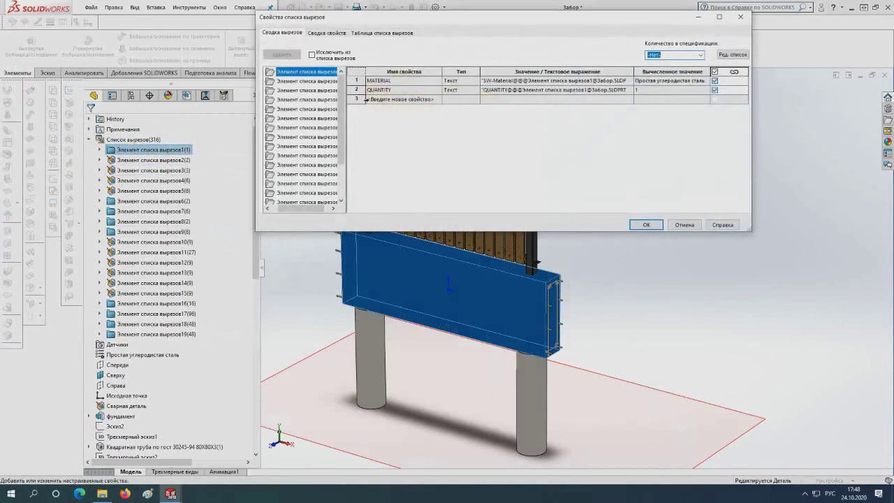
- Add an ОПИСАНИЕ property 'Фундамент' to the first cut-list item, then move to item 2
{"action": "left_click", "coordinate": [373, 102]}
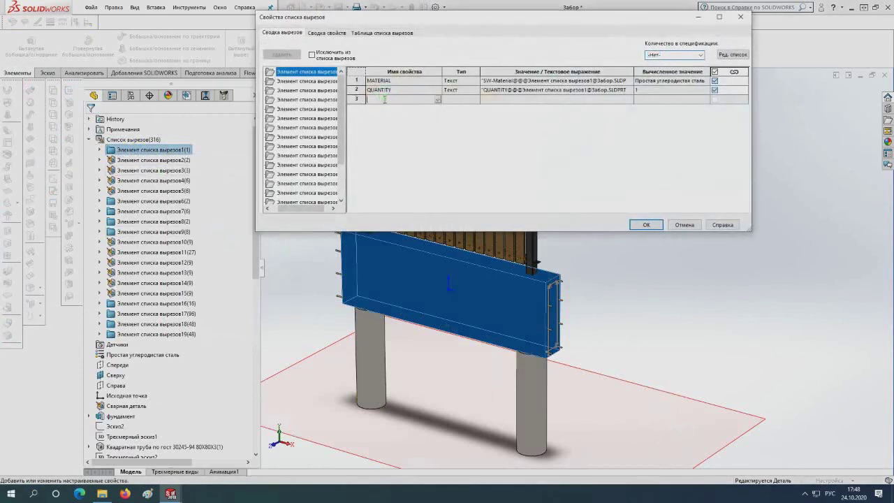
{"action": "left_click", "coordinate": [438, 102]}
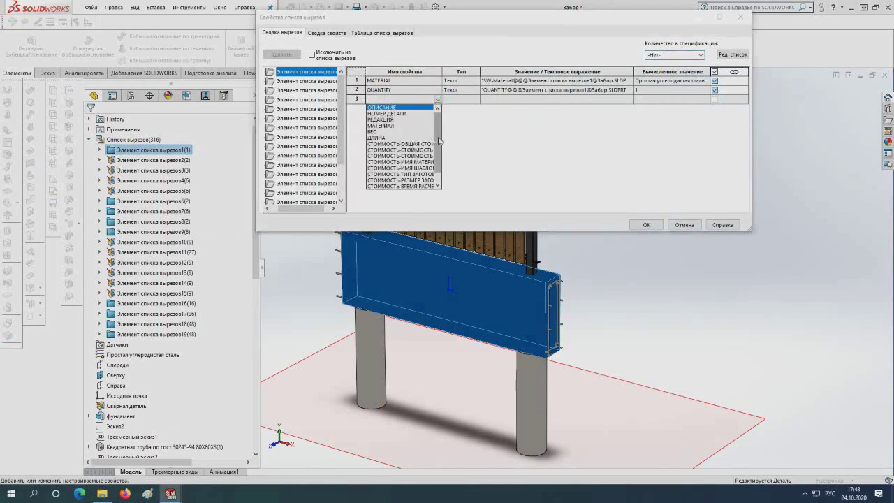
{"action": "scroll", "coordinate": [440, 165], "scroll_direction": "down", "scroll_amount": 1}
{"action": "scroll", "coordinate": [441, 165], "scroll_direction": "up", "scroll_amount": 3}
{"action": "left_click", "coordinate": [377, 108]}
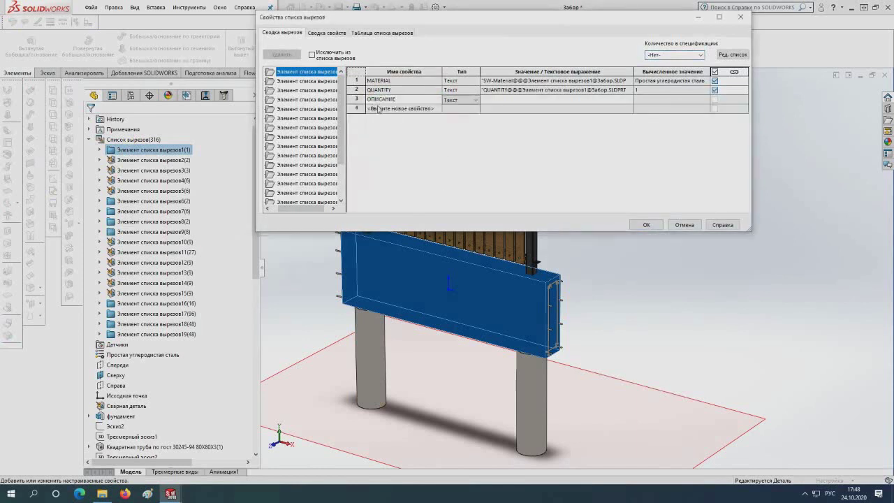
{"action": "left_click", "coordinate": [517, 100]}
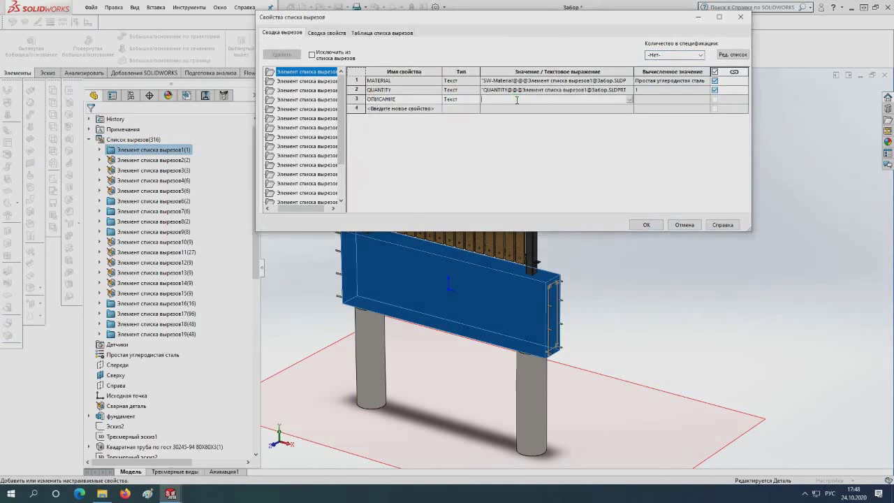
{"action": "type", "text": "фу"}
{"action": "type", "text": "н"}
{"action": "type", "text": "дамент"}
{"action": "left_click", "coordinate": [309, 81]}
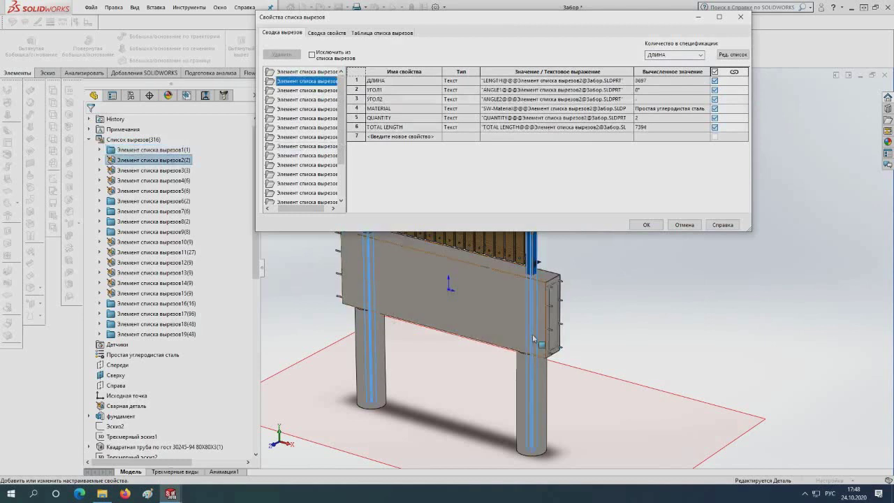
- Give the second cut-list item an ОПИСАНИЕ value of 'Тр. 80х80х3'
{"action": "left_click", "coordinate": [383, 136]}
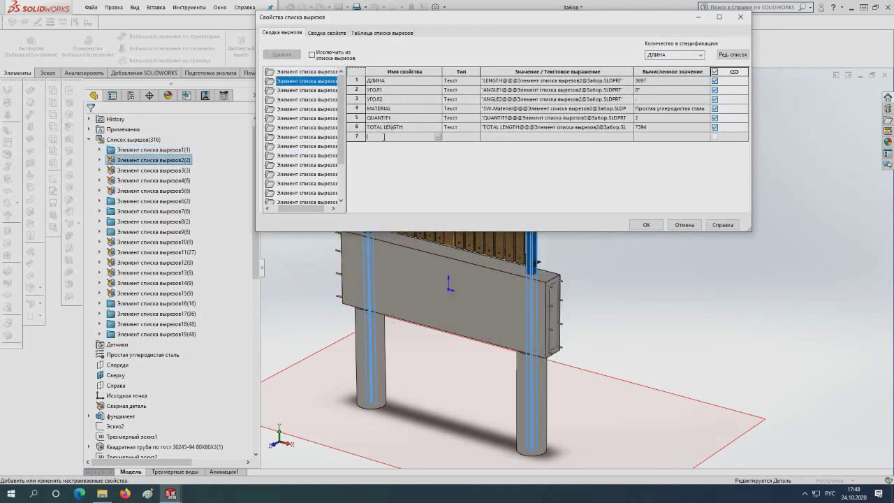
{"action": "left_click", "coordinate": [438, 137]}
{"action": "left_click", "coordinate": [384, 144]}
{"action": "left_click", "coordinate": [511, 138]}
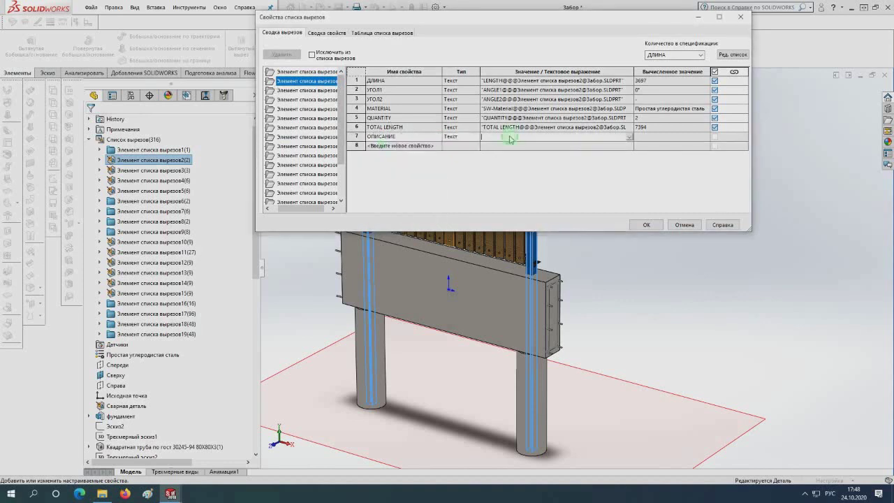
{"action": "type", "text": "Тр. "}
{"action": "type", "text": "80х8"}
{"action": "type", "text": "0х"}
{"action": "type", "text": "3"}
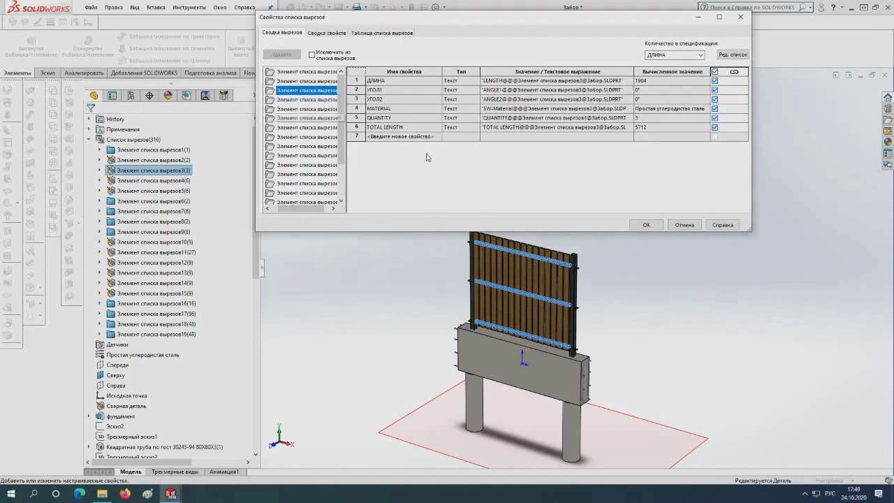
- Give the third cut-list item ОПИСАНИЕ 'Тр. 50х50х3', then move to item 4
{"action": "left_click", "coordinate": [410, 137]}
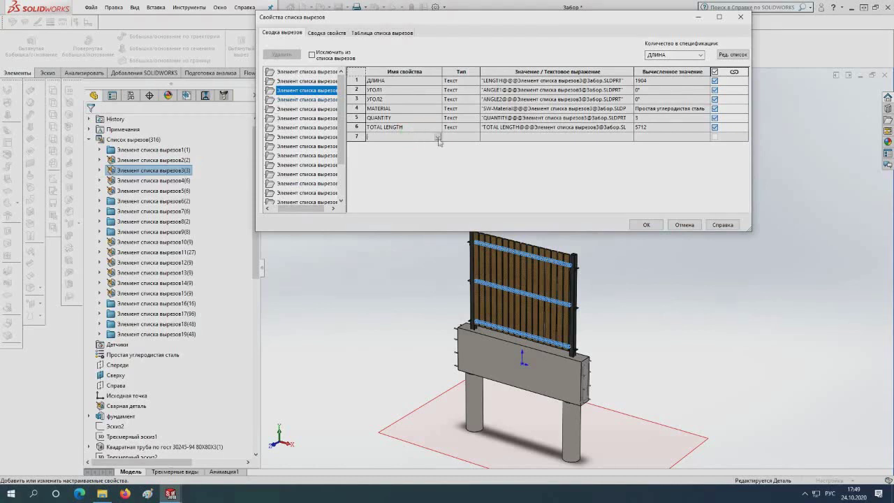
{"action": "left_click", "coordinate": [438, 137]}
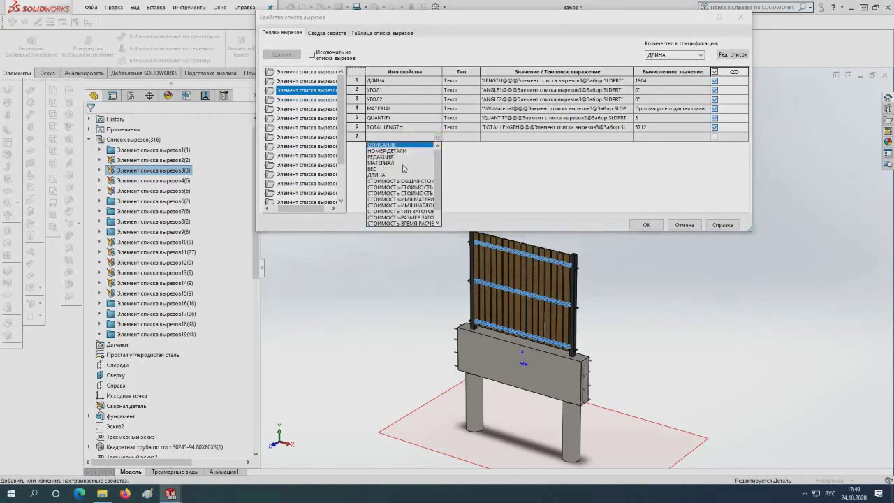
{"action": "left_click", "coordinate": [387, 145]}
{"action": "left_click", "coordinate": [503, 137]}
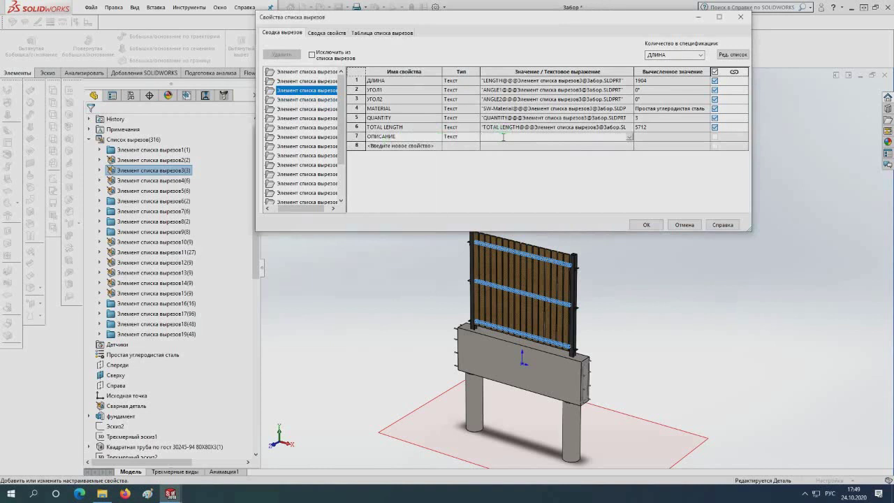
{"action": "type", "text": "Тр."}
{"action": "type", "text": " 50х"}
{"action": "type", "text": "50х3мм"}
{"action": "left_click", "coordinate": [301, 100]}
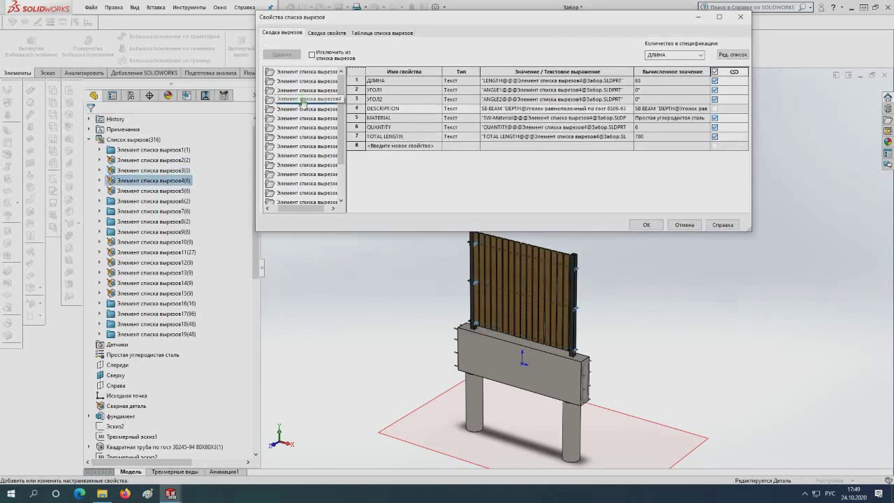
- Replace item 4's SB BEAM description with 'Уг. равнополочный 50х50х3мм'
{"action": "left_click", "coordinate": [302, 102]}
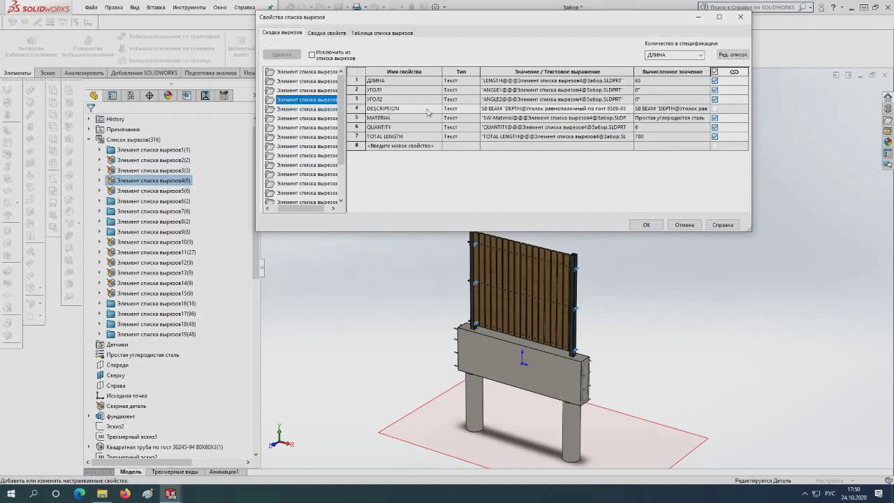
{"action": "left_click", "coordinate": [584, 112]}
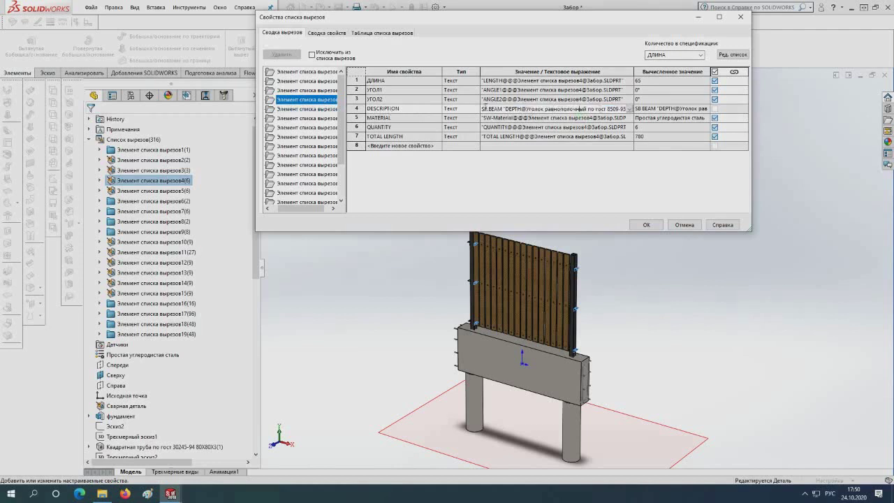
{"action": "left_click_drag", "start_coordinate": [482, 110], "coordinate": [528, 110]}
{"action": "key", "text": "BackSpace"}
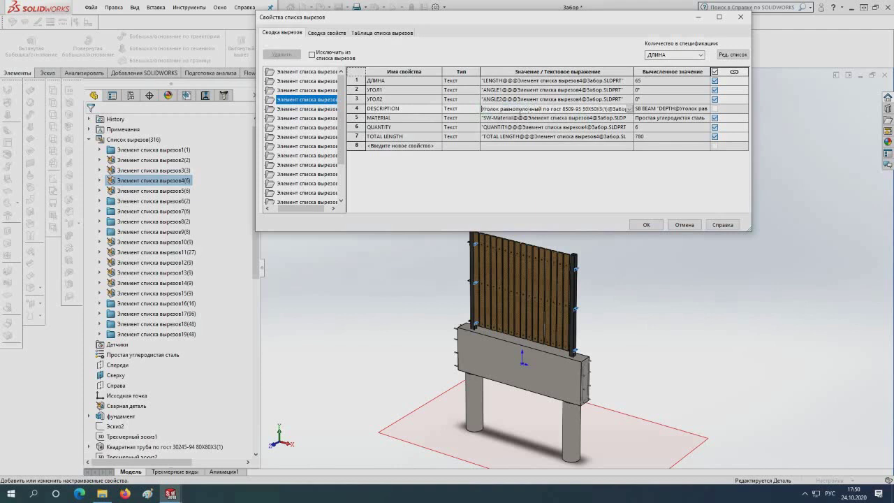
{"action": "left_click_drag", "start_coordinate": [576, 109], "coordinate": [625, 110]}
{"action": "key", "text": "BackSpace"}
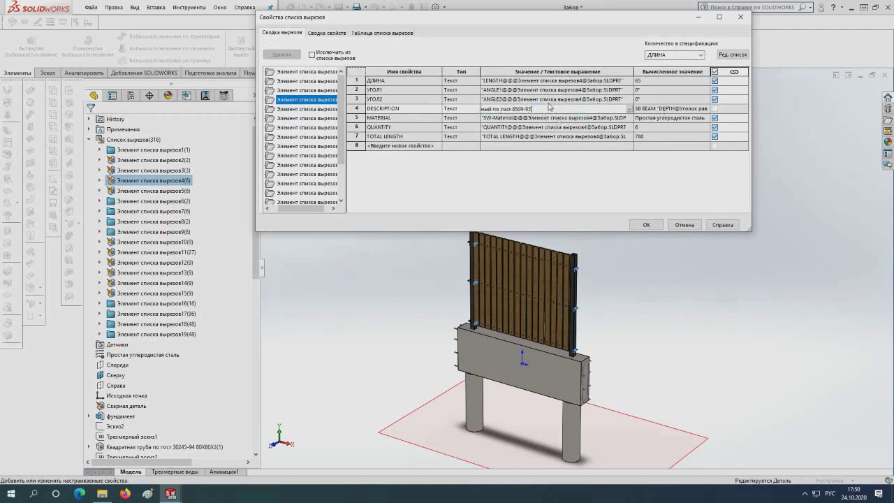
{"action": "left_click_drag", "start_coordinate": [551, 108], "coordinate": [414, 111]}
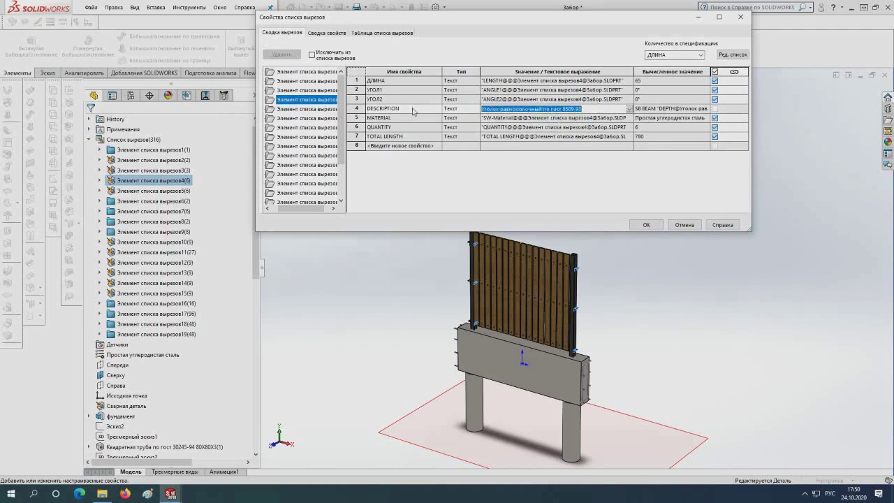
{"action": "key", "text": "BackSpace"}
{"action": "type", "text": "у"}
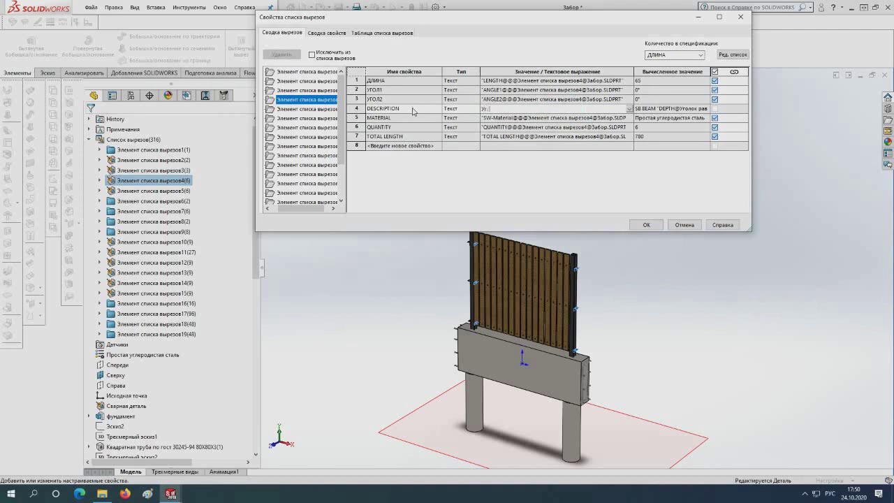
{"action": "type", "text": "авно"}
{"action": "type", "text": "пол"}
{"action": "type", "text": "ны"}
{"action": "type", "text": "й"}
{"action": "type", "text": "х"}
{"action": "type", "text": "50х3мм"}
- Copy item 4's equal-angle description into the fifth cut-list item's DESCRIPTION
{"action": "left_click", "coordinate": [305, 109]}
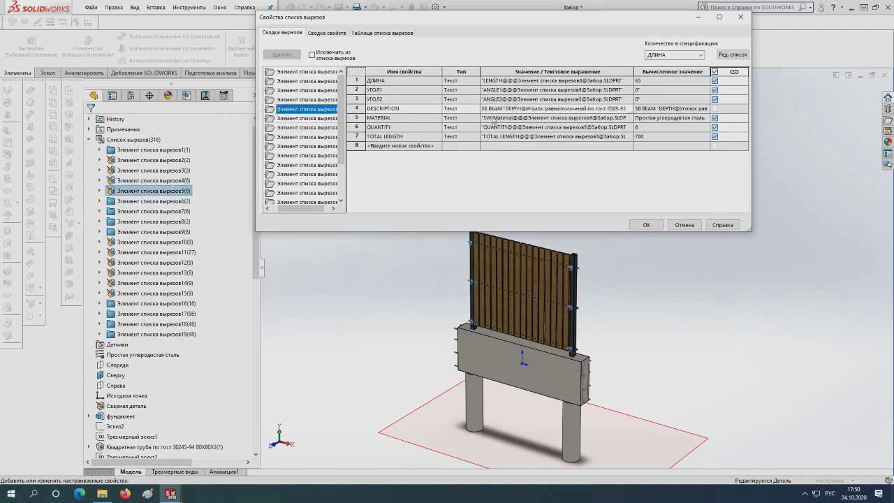
{"action": "left_click", "coordinate": [305, 101]}
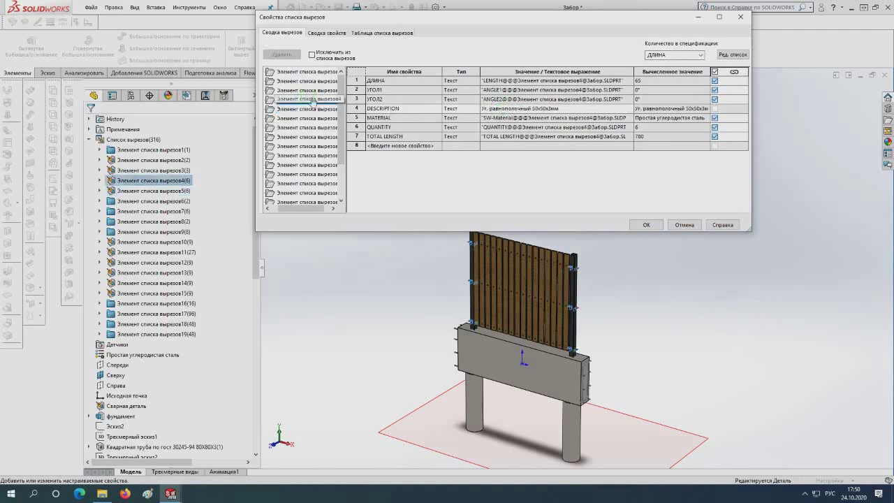
{"action": "left_click", "coordinate": [570, 109]}
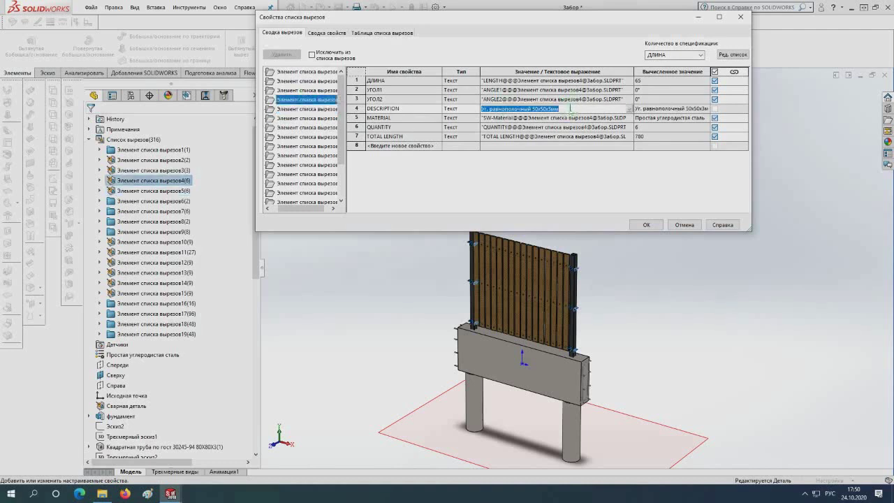
{"action": "left_click", "coordinate": [306, 109]}
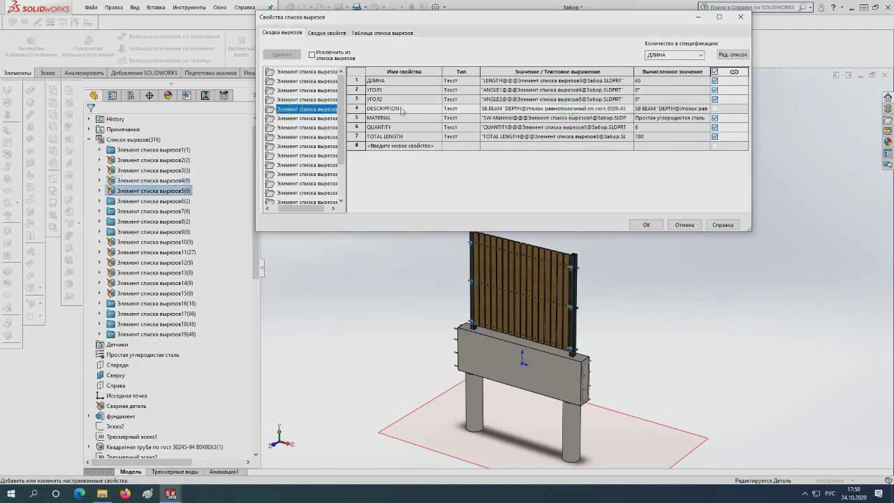
{"action": "left_click", "coordinate": [482, 109]}
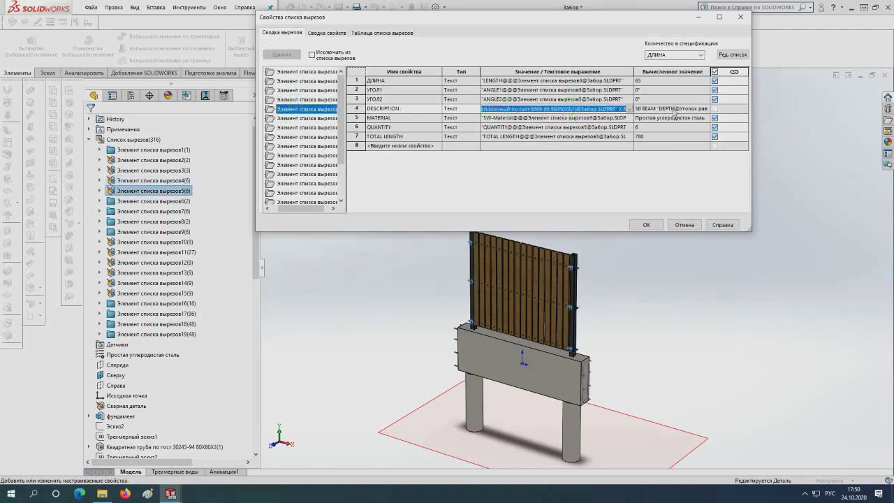
{"action": "type", "text": "Уг. равнополочный 50х50х3мм"}
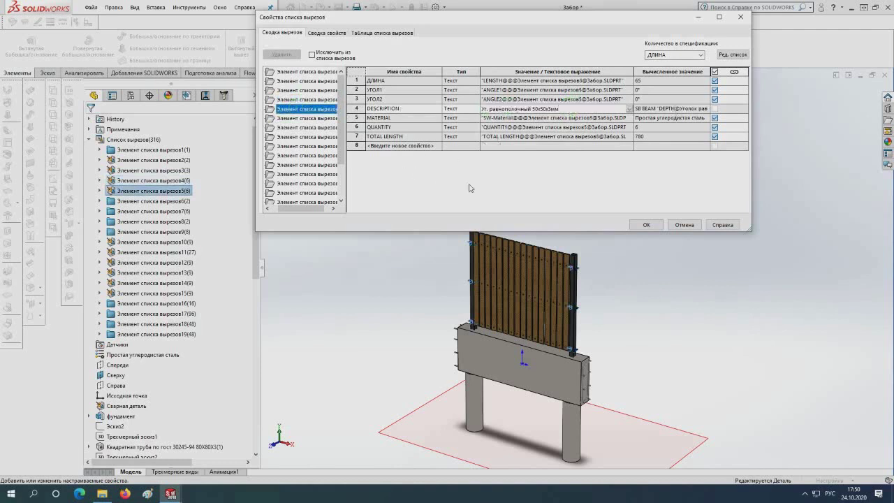
- Add an ОПИСАНИЕ property describing the column cap to cut-list item 6
{"action": "left_click", "coordinate": [314, 118]}
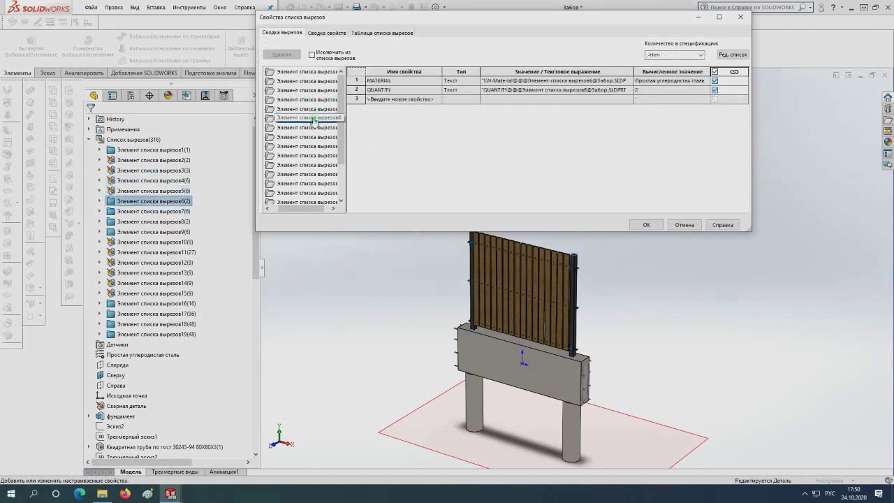
{"action": "scroll", "coordinate": [585, 253], "scroll_direction": "down", "scroll_amount": 2}
{"action": "scroll", "coordinate": [585, 250], "scroll_direction": "down", "scroll_amount": 4}
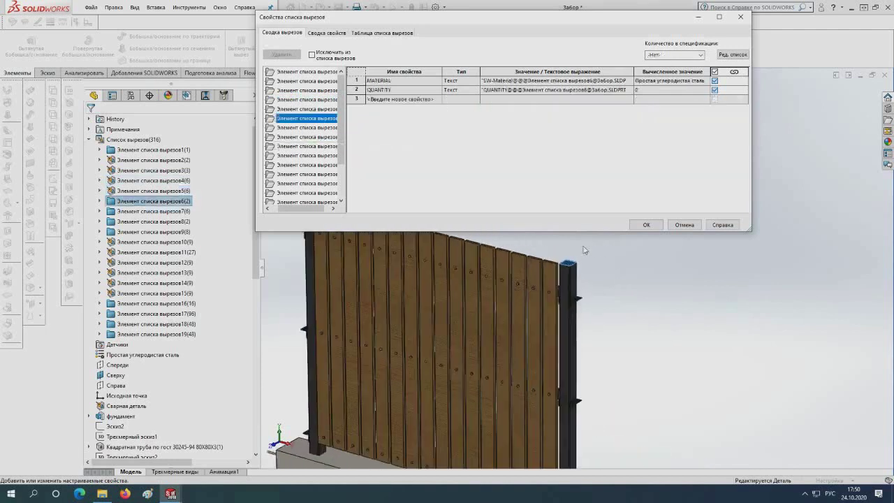
{"action": "left_click", "coordinate": [401, 99]}
{"action": "left_click", "coordinate": [438, 101]}
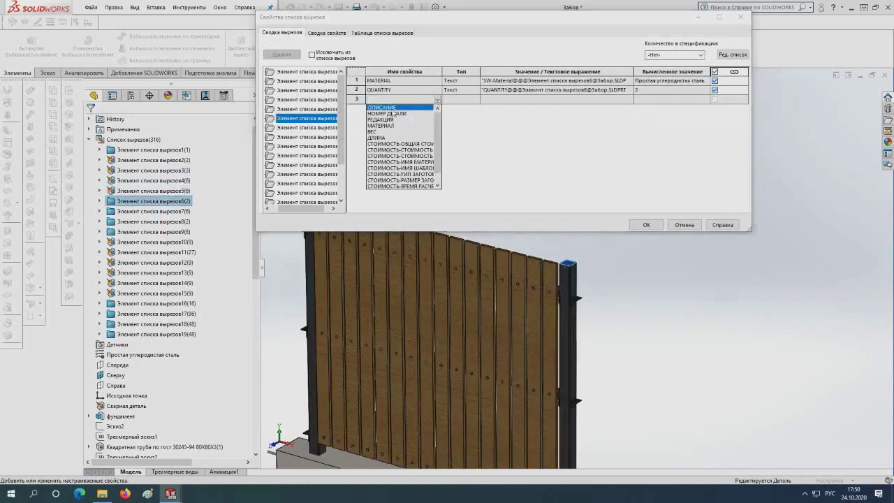
{"action": "left_click", "coordinate": [385, 108]}
{"action": "left_click", "coordinate": [500, 99]}
{"action": "type", "text": "Заглушка колонны"}
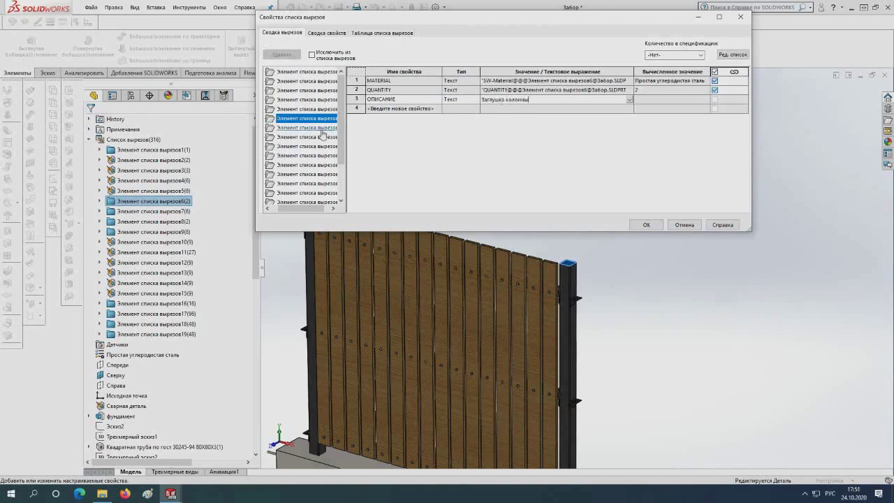
- Give cut-list item 7 the ОПИСАНИЕ value 'Заглушка перемычки'
{"action": "left_click", "coordinate": [308, 128]}
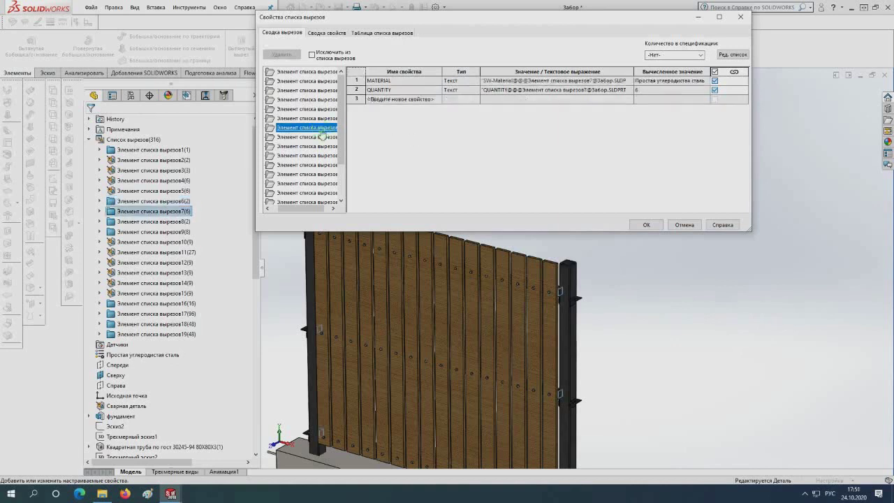
{"action": "scroll", "coordinate": [540, 323], "scroll_direction": "down", "scroll_amount": 3}
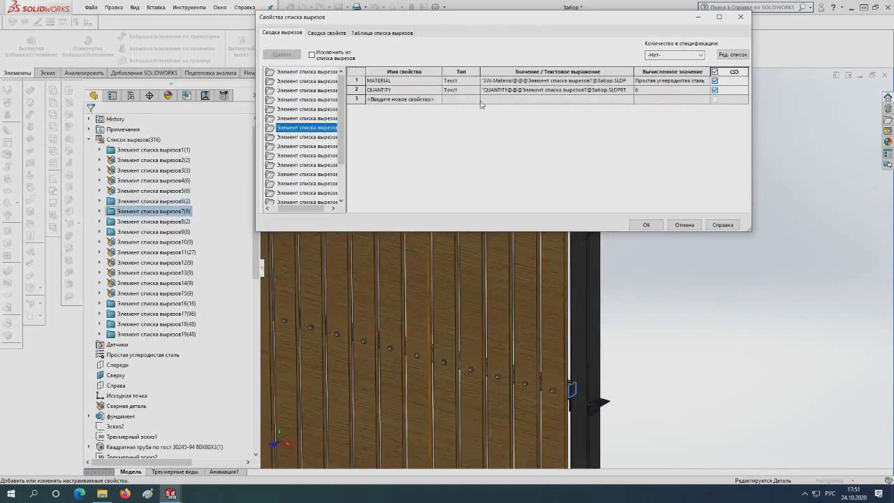
{"action": "left_click", "coordinate": [413, 101]}
{"action": "left_click", "coordinate": [437, 102]}
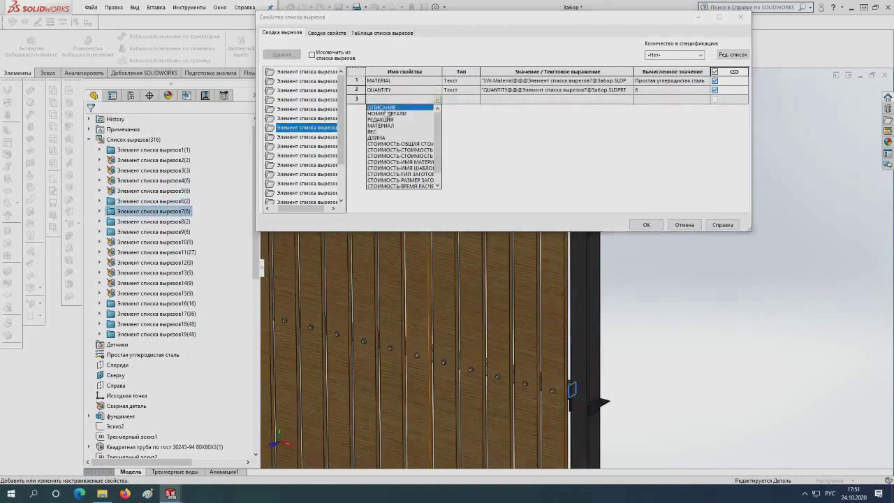
{"action": "left_click", "coordinate": [383, 108]}
{"action": "left_click", "coordinate": [520, 100]}
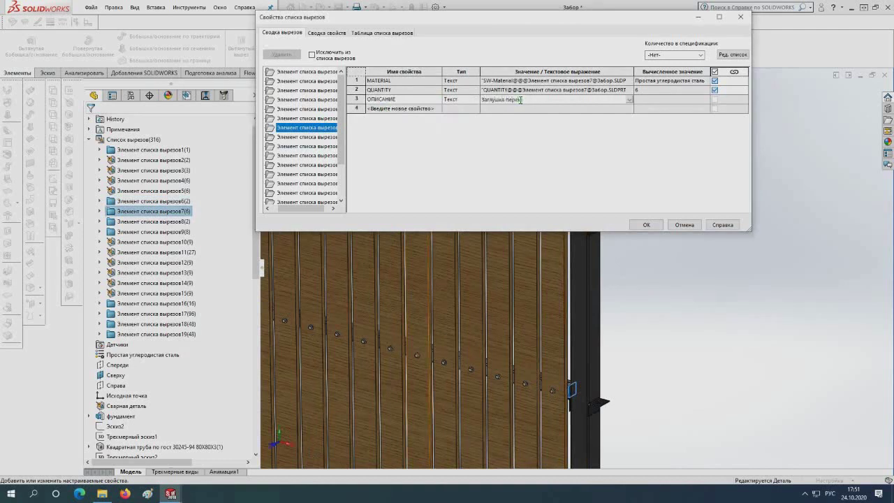
- Give cut-list item 8 the ОПИСАНИЕ value 'Столбчатый фундамент', then move to item 9
{"action": "left_click", "coordinate": [328, 137]}
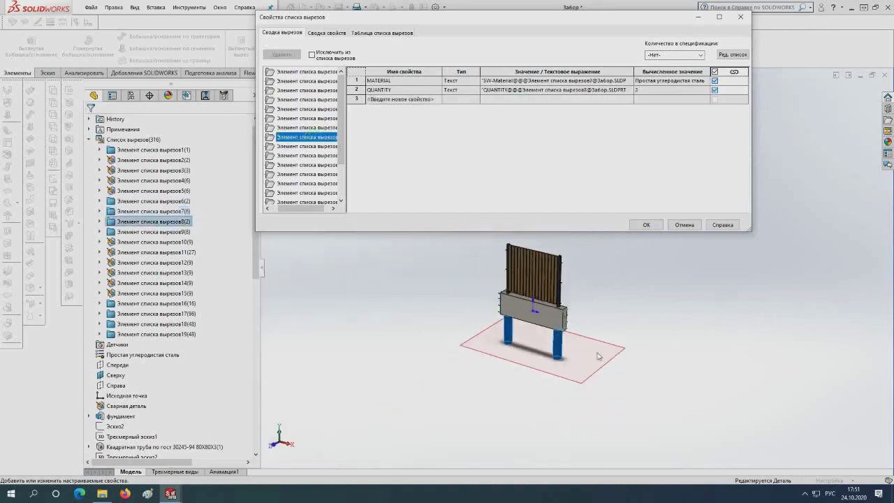
{"action": "scroll", "coordinate": [549, 364], "scroll_direction": "down", "scroll_amount": 5}
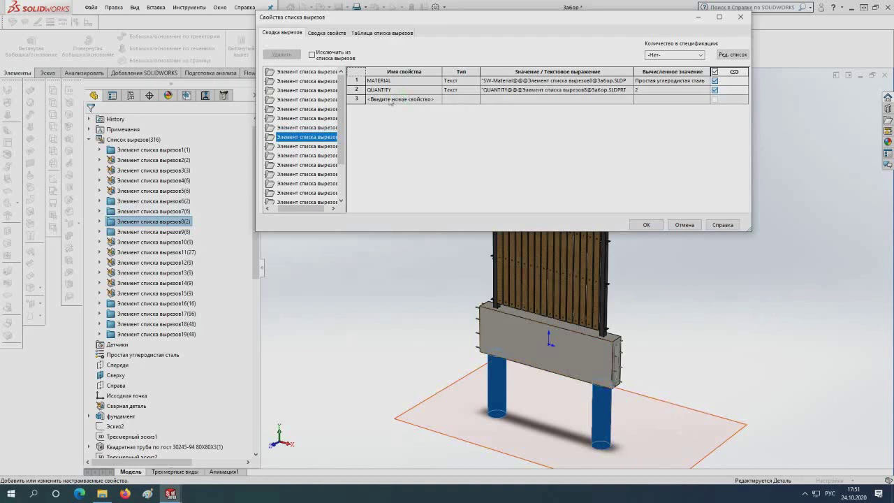
{"action": "left_click", "coordinate": [414, 98]}
{"action": "left_click", "coordinate": [437, 101]}
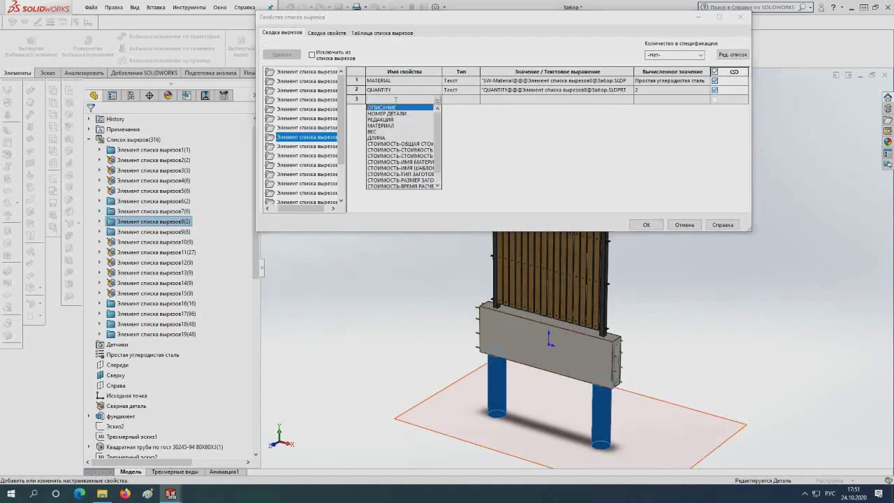
{"action": "left_click", "coordinate": [386, 108]}
{"action": "left_click", "coordinate": [501, 101]}
{"action": "type", "text": "Столбчатый фундамент"}
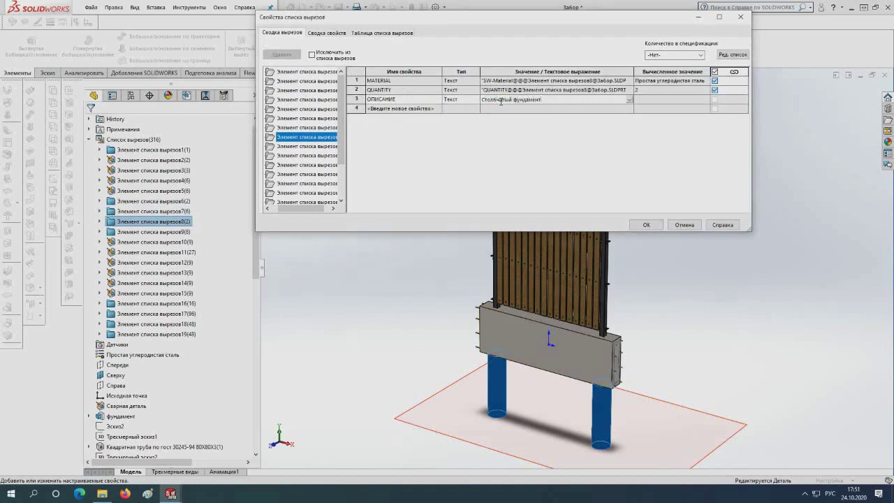
{"action": "left_click", "coordinate": [308, 146]}
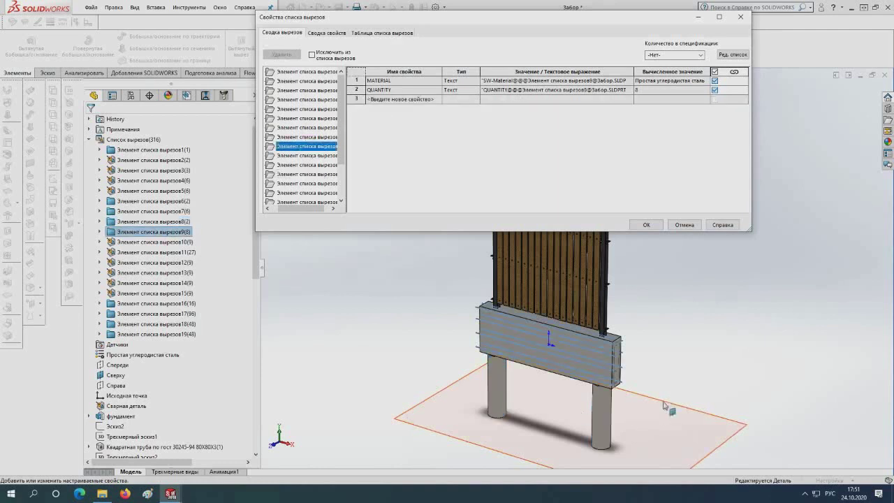
{"action": "scroll", "coordinate": [600, 346], "scroll_direction": "down", "scroll_amount": 4}
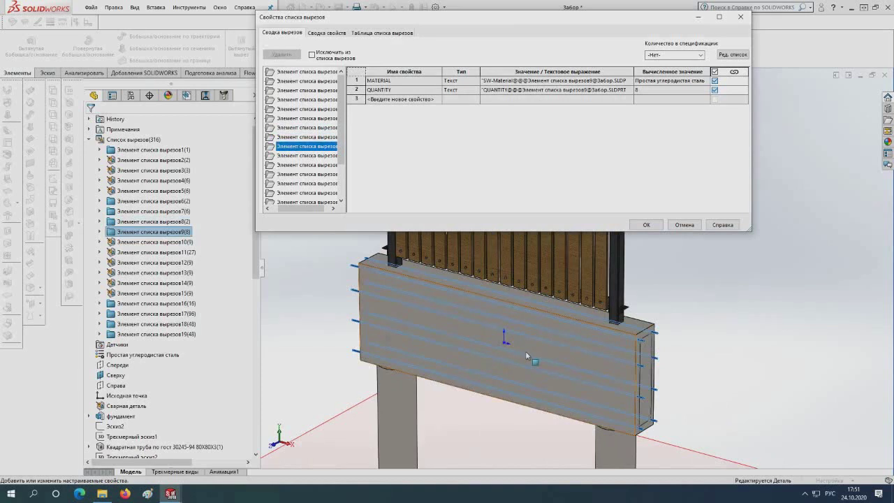
- Step through cut-list items 10 to 17, reviewing their properties
{"action": "left_click", "coordinate": [317, 156]}
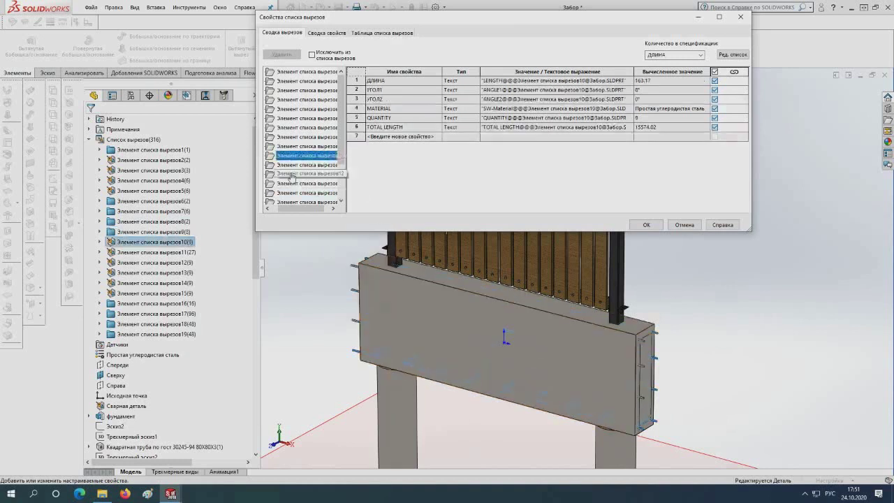
{"action": "left_click", "coordinate": [290, 164]}
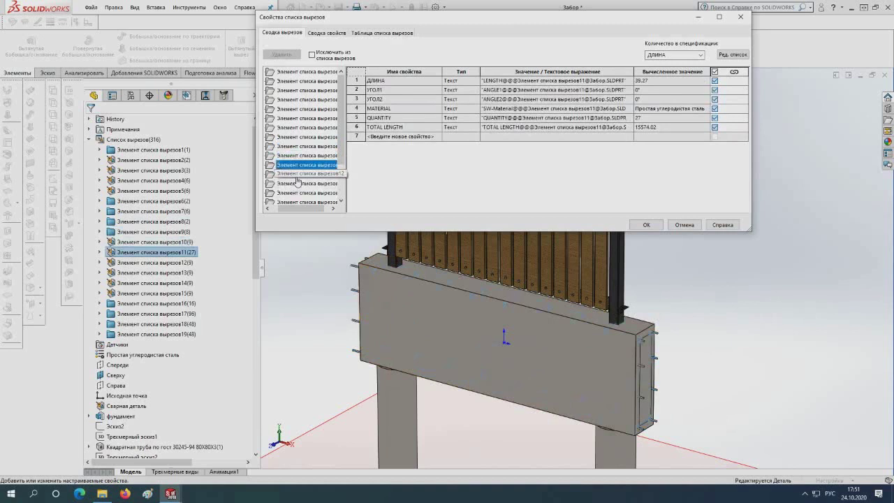
{"action": "left_click", "coordinate": [297, 174]}
{"action": "left_click", "coordinate": [300, 182]}
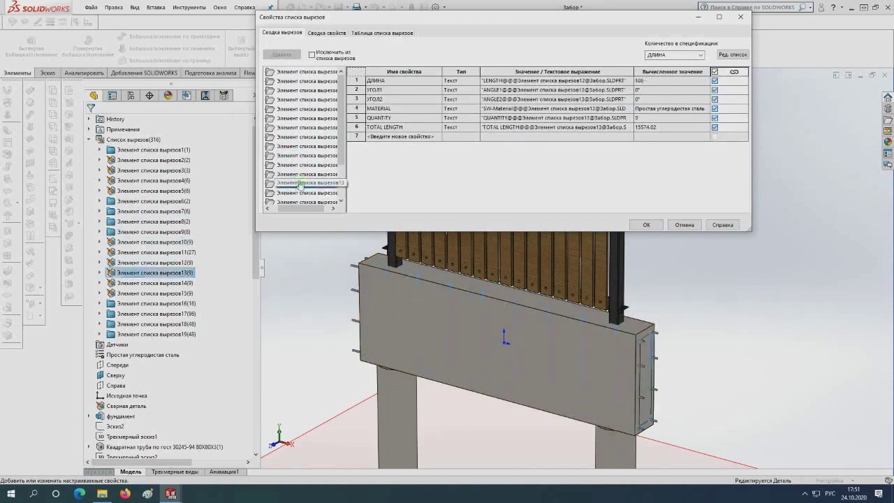
{"action": "left_click", "coordinate": [300, 192]}
{"action": "left_click", "coordinate": [300, 156]}
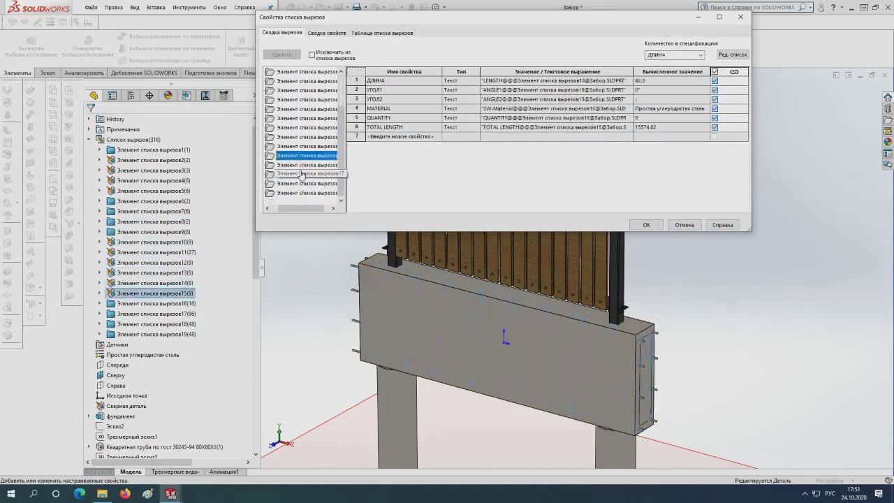
{"action": "left_click", "coordinate": [301, 174]}
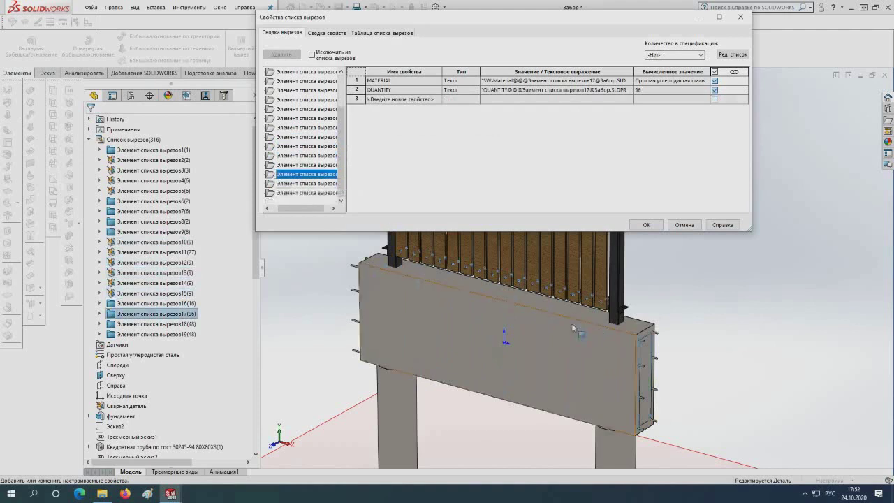
- Add an ОПИСАНИЕ property describing the fence boards to cut-list item 17
{"action": "scroll", "coordinate": [573, 327], "scroll_direction": "up", "scroll_amount": 3}
{"action": "scroll", "coordinate": [566, 322], "scroll_direction": "down", "scroll_amount": 4}
{"action": "scroll", "coordinate": [545, 300], "scroll_direction": "down", "scroll_amount": 3}
{"action": "scroll", "coordinate": [524, 283], "scroll_direction": "down", "scroll_amount": 4}
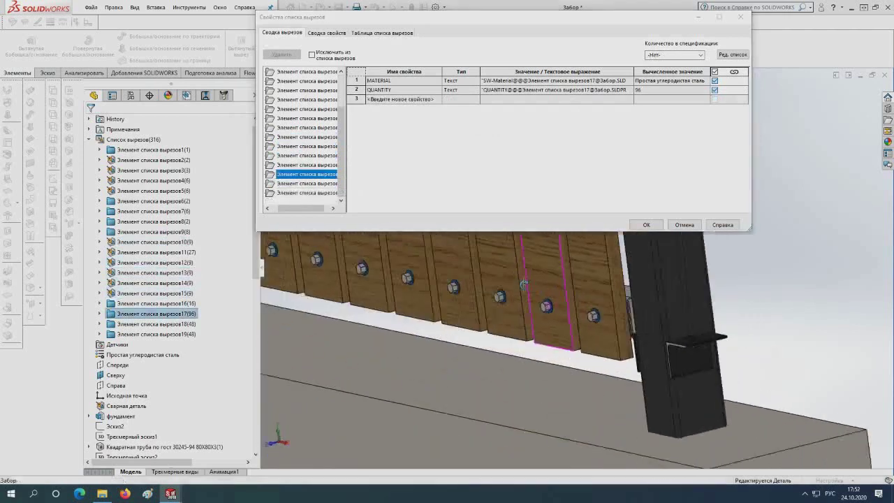
{"action": "scroll", "coordinate": [552, 276], "scroll_direction": "down", "scroll_amount": 3}
{"action": "scroll", "coordinate": [580, 267], "scroll_direction": "down", "scroll_amount": 3}
{"action": "scroll", "coordinate": [647, 264], "scroll_direction": "down", "scroll_amount": 3}
{"action": "scroll", "coordinate": [735, 249], "scroll_direction": "down", "scroll_amount": 3}
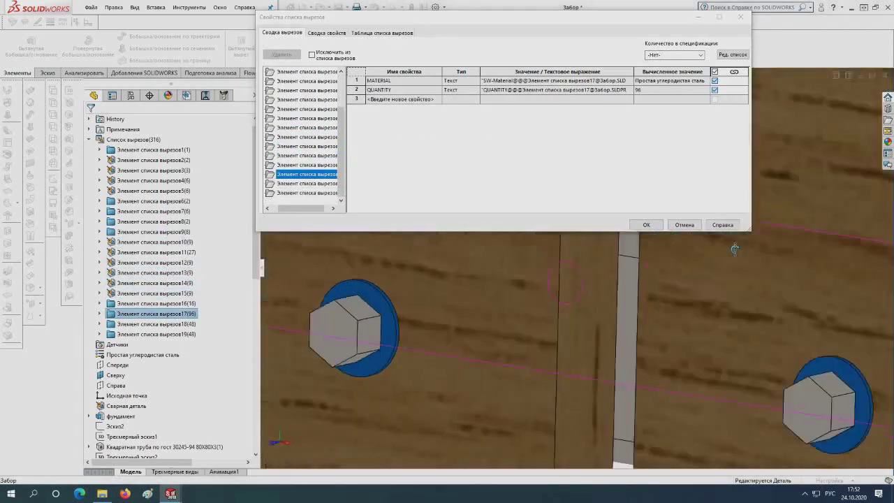
{"action": "scroll", "coordinate": [534, 336], "scroll_direction": "up", "scroll_amount": 3}
{"action": "scroll", "coordinate": [582, 333], "scroll_direction": "up", "scroll_amount": 3}
{"action": "scroll", "coordinate": [550, 312], "scroll_direction": "up", "scroll_amount": 2}
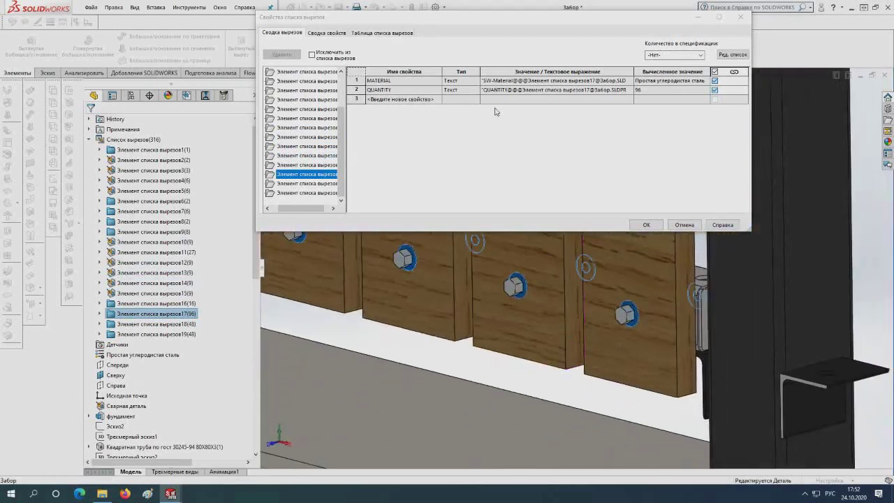
{"action": "left_click", "coordinate": [402, 102]}
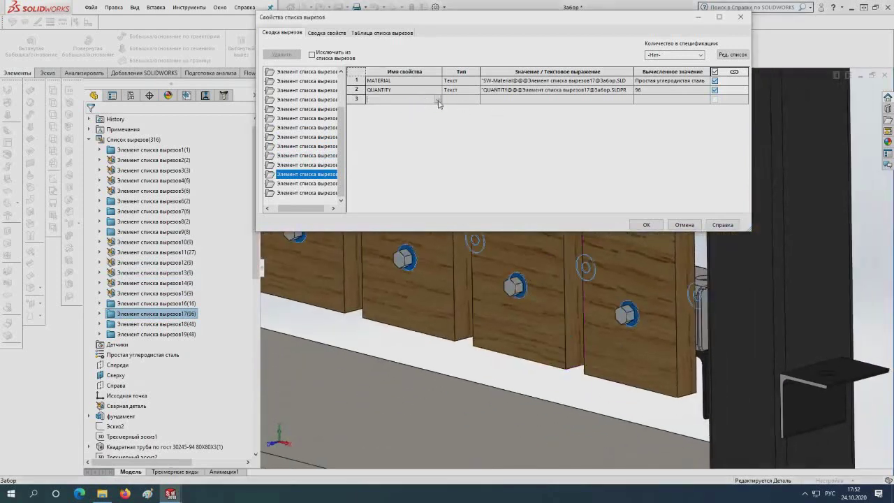
{"action": "left_click", "coordinate": [438, 100]}
{"action": "left_click", "coordinate": [377, 108]}
{"action": "left_click", "coordinate": [512, 102]}
{"action": "type", "text": "Шайба А8"}
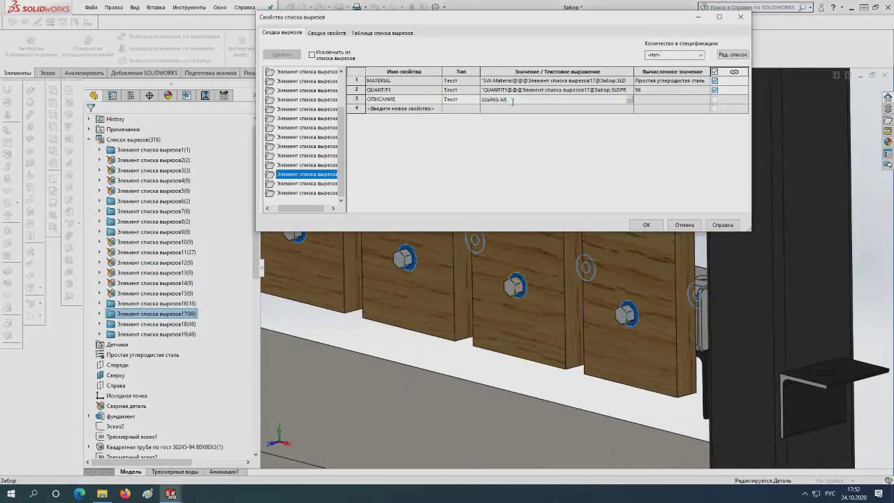
- Give cut-list item 18 the ОПИСАНИЕ value 'Болт М8'
{"action": "left_click", "coordinate": [308, 184]}
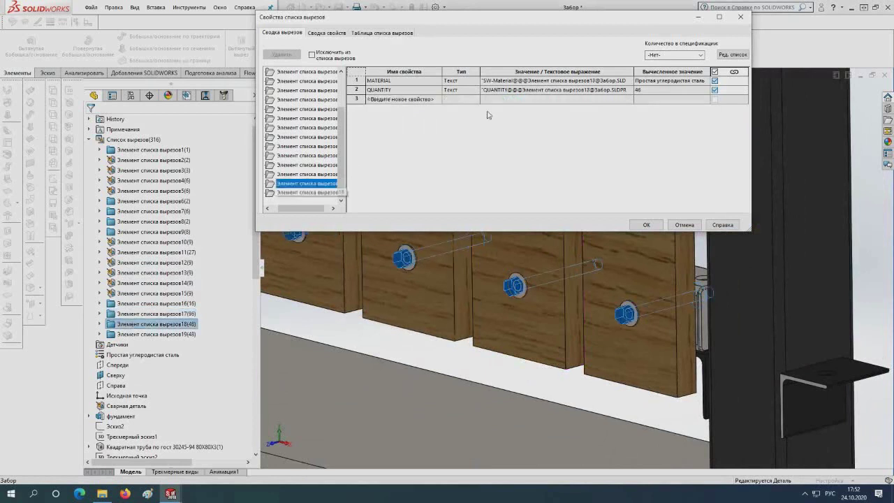
{"action": "left_click", "coordinate": [426, 101]}
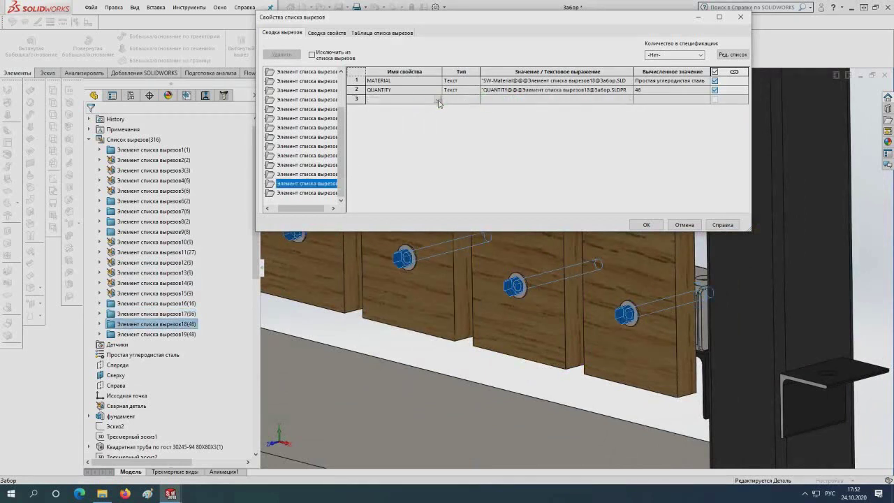
{"action": "left_click", "coordinate": [438, 100]}
{"action": "left_click", "coordinate": [382, 108]}
{"action": "left_click", "coordinate": [501, 100]}
{"action": "type", "text": "Болт М8"}
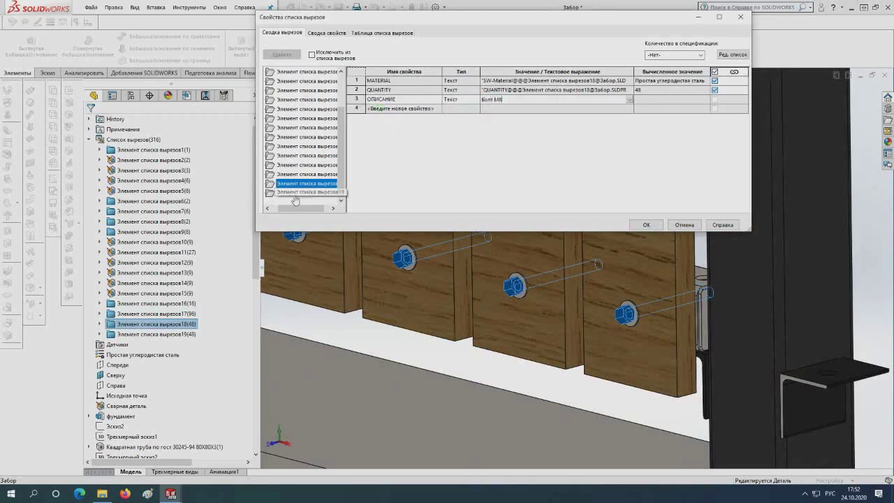
- Give cut-list item 19 ОПИСАНИЕ 'Гайка М8' and confirm the Cut-List Properties dialog
{"action": "left_click", "coordinate": [308, 193]}
{"action": "scroll", "coordinate": [540, 307], "scroll_direction": "up", "scroll_amount": 3}
{"action": "scroll", "coordinate": [540, 307], "scroll_direction": "down", "scroll_amount": 3}
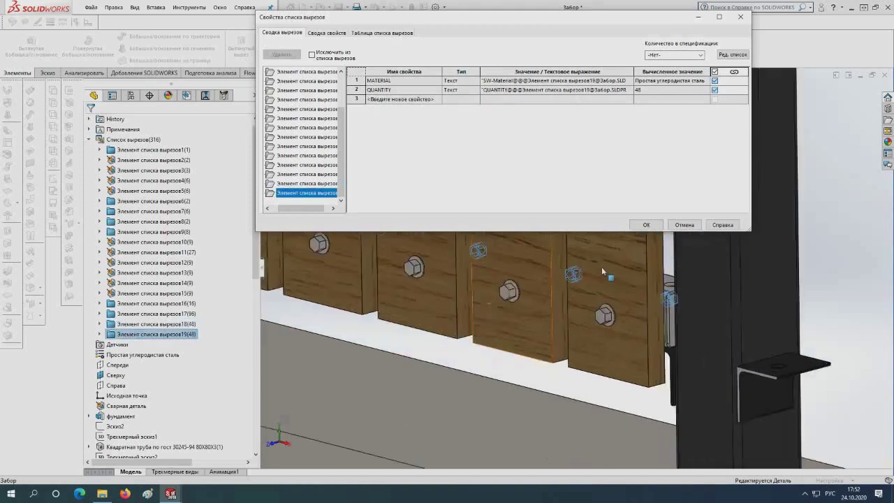
{"action": "left_click", "coordinate": [425, 103]}
{"action": "left_click", "coordinate": [429, 101]}
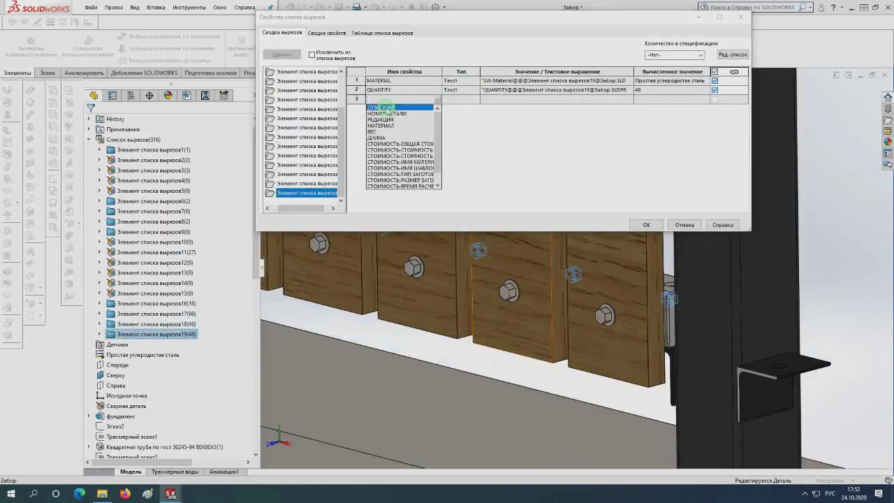
{"action": "left_click", "coordinate": [383, 107]}
{"action": "left_click", "coordinate": [495, 100]}
{"action": "type", "text": "Гайка М8"}
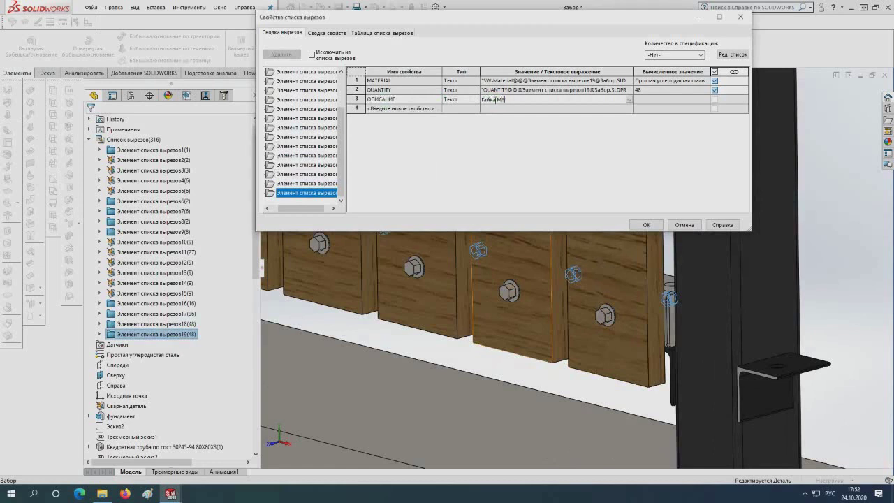
{"action": "left_click", "coordinate": [656, 224]}
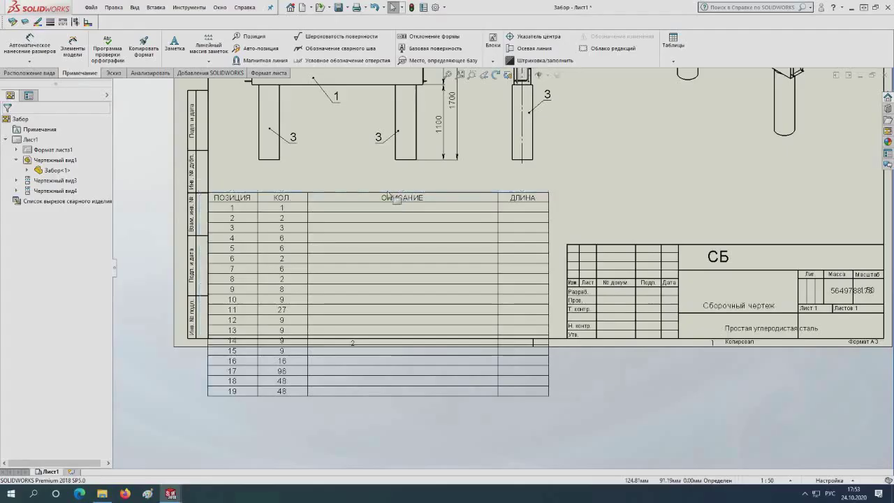
- Set table column C to show the ОПИСАНИЕ cut-list item property
{"action": "left_click", "coordinate": [391, 189]}
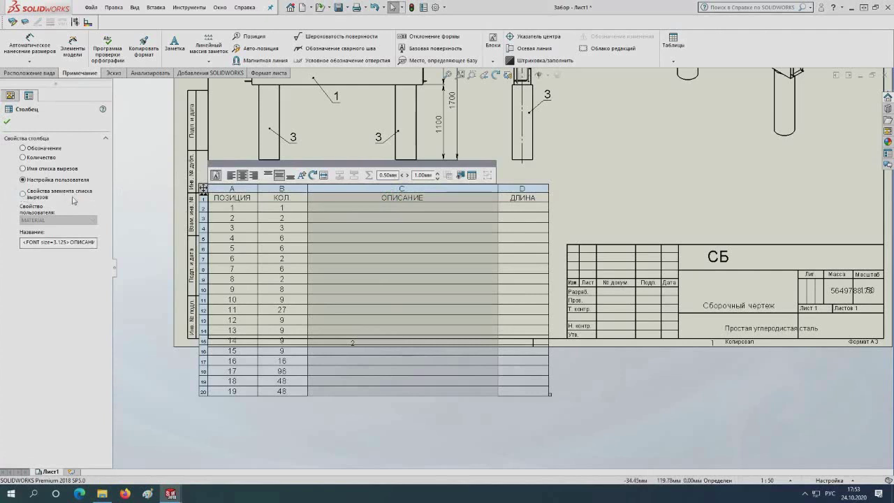
{"action": "left_click", "coordinate": [23, 193]}
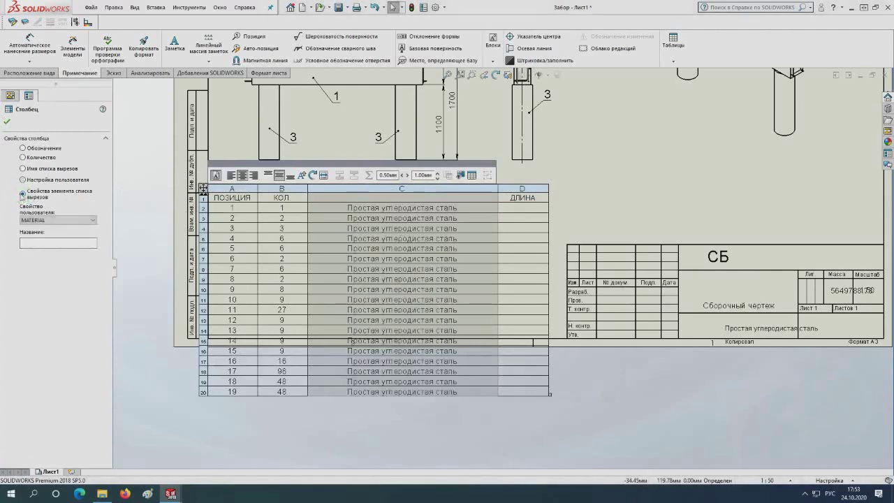
{"action": "left_click", "coordinate": [52, 221]}
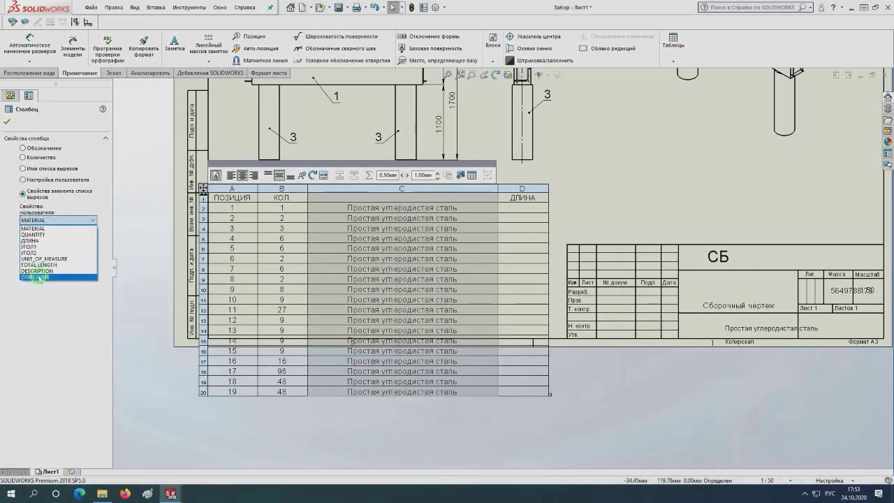
{"action": "left_click", "coordinate": [37, 277]}
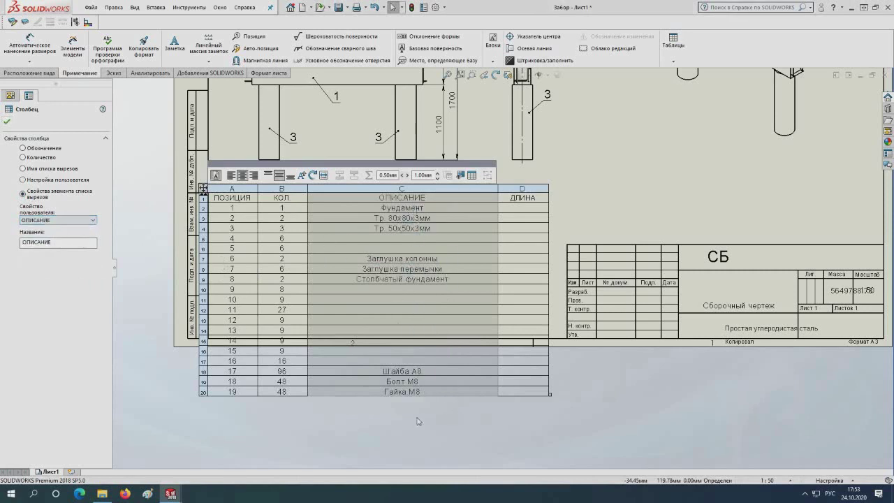
{"action": "left_click", "coordinate": [8, 123]}
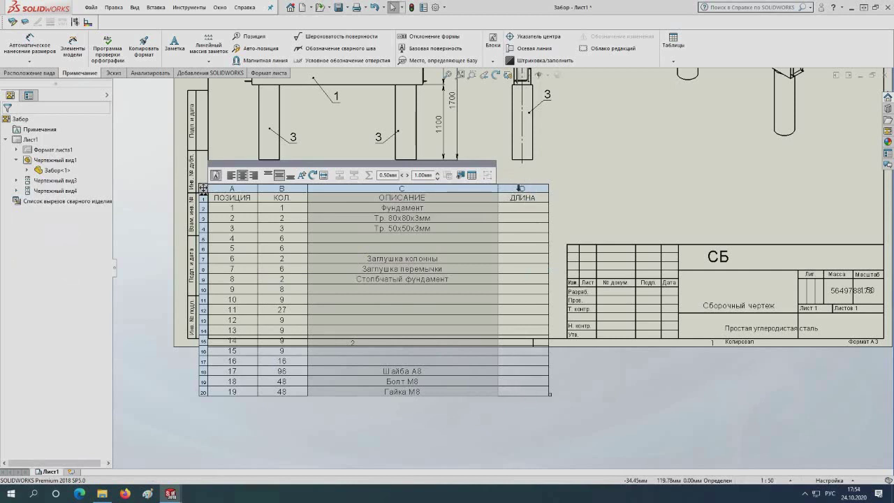
- Base column D on the ДЛИНА cut-list property, showing lengths like 3697, 1904 and 65
{"action": "left_click", "coordinate": [519, 188]}
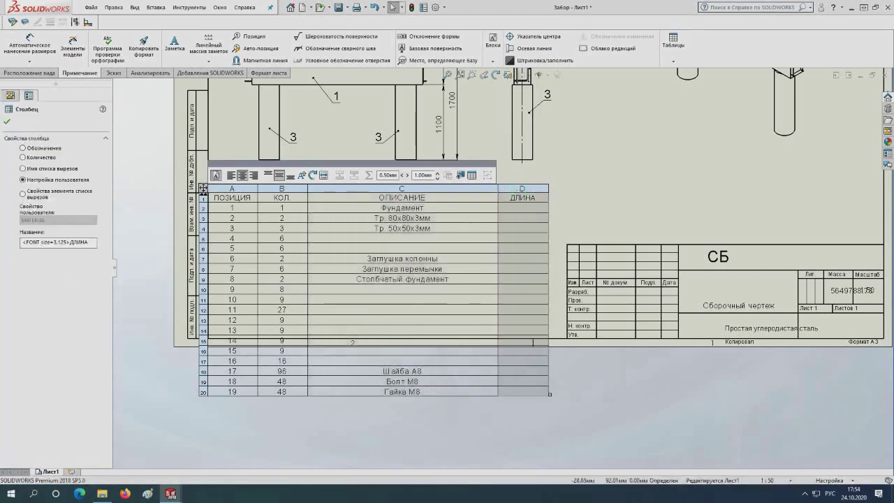
{"action": "left_click", "coordinate": [22, 193]}
{"action": "left_click", "coordinate": [42, 220]}
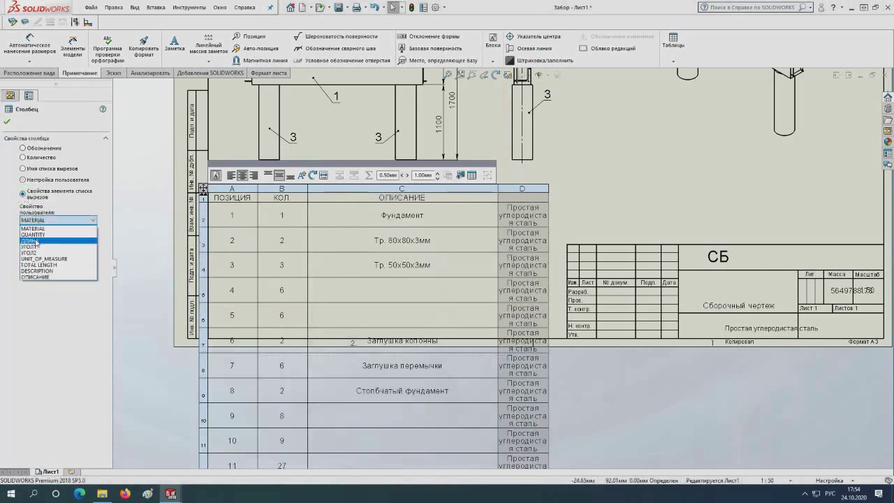
{"action": "left_click", "coordinate": [30, 241]}
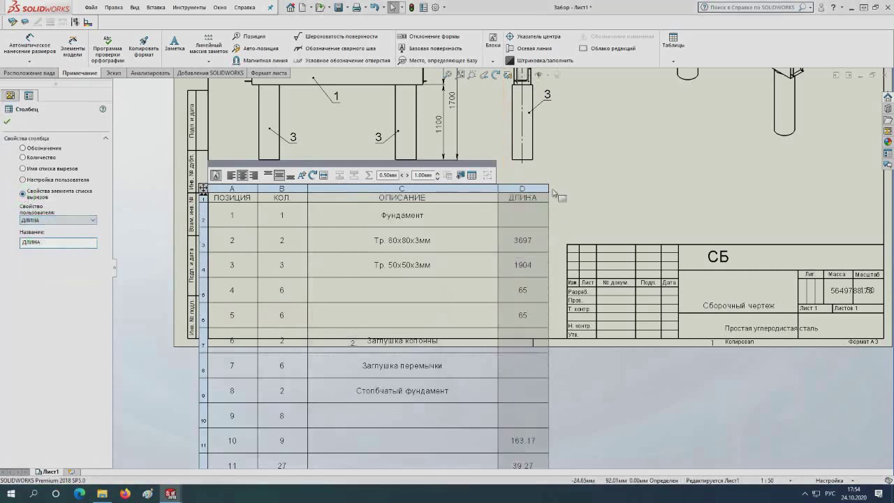
{"action": "scroll", "coordinate": [529, 355], "scroll_direction": "up", "scroll_amount": 1}
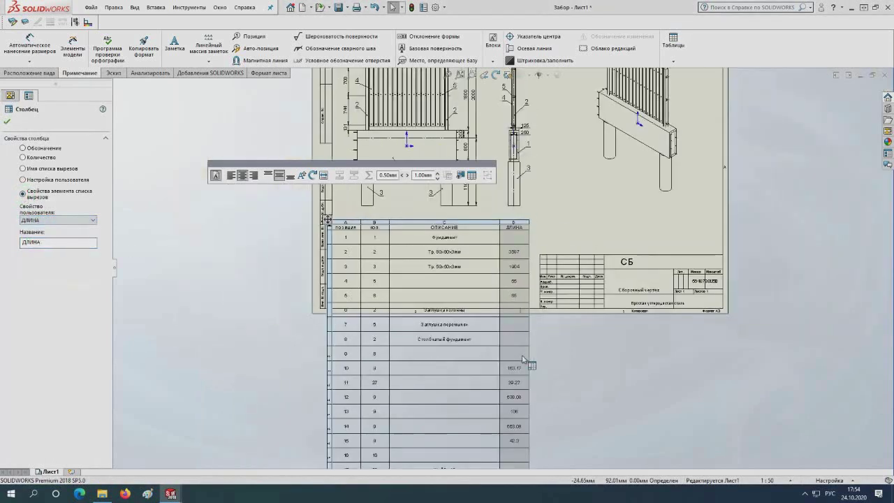
{"action": "scroll", "coordinate": [523, 366], "scroll_direction": "up", "scroll_amount": 1}
{"action": "scroll", "coordinate": [522, 366], "scroll_direction": "up", "scroll_amount": 1}
{"action": "scroll", "coordinate": [522, 366], "scroll_direction": "up", "scroll_amount": 1}
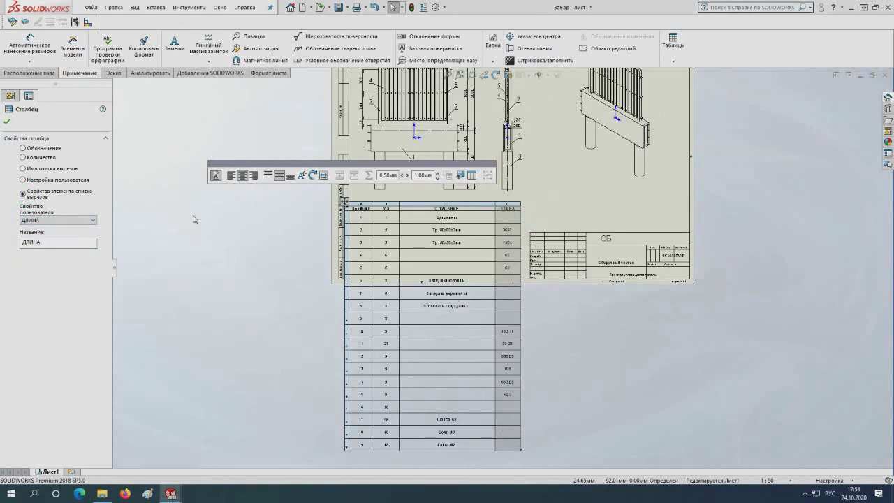
{"action": "scroll", "coordinate": [498, 199], "scroll_direction": "down", "scroll_amount": 2}
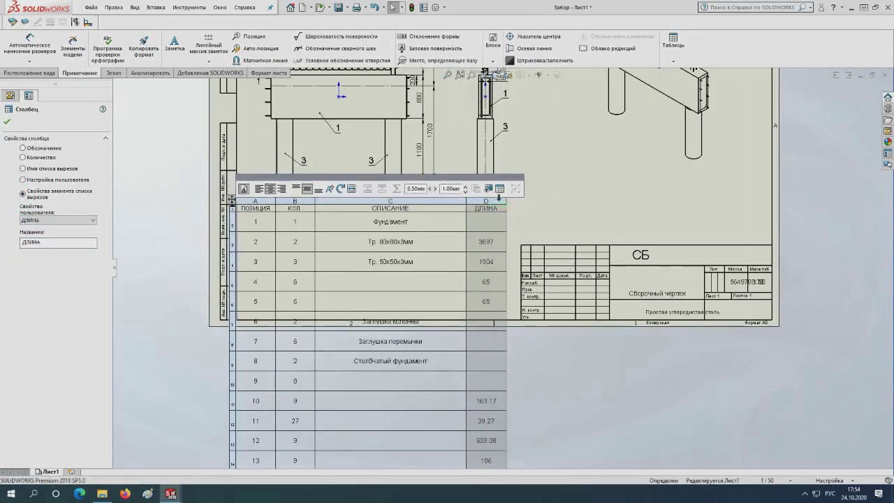
- Insert a new column E right of column D showing the QUANTITY cut-list property
{"action": "right_click", "coordinate": [499, 198]}
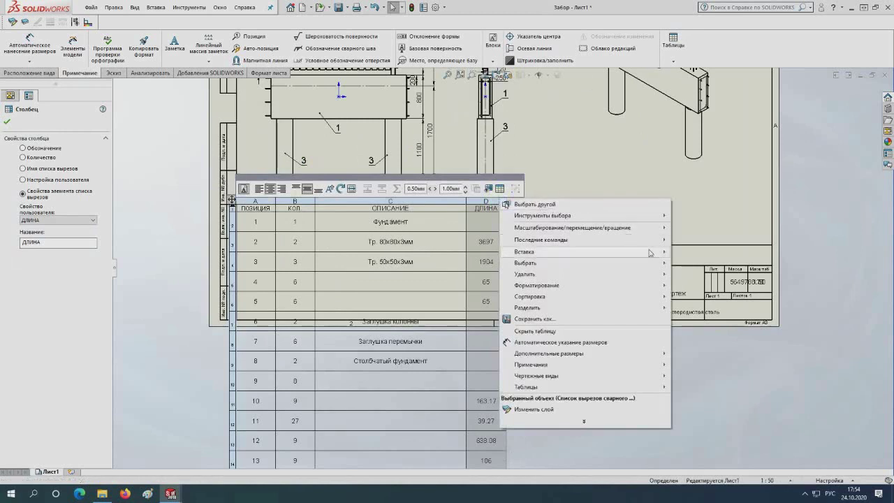
{"action": "mouse_move", "coordinate": [524, 251]}
{"action": "left_click", "coordinate": [688, 248]}
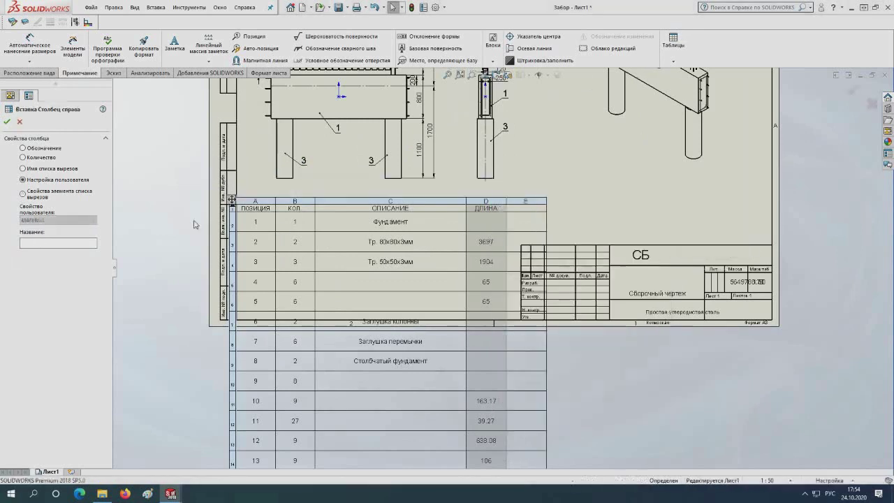
{"action": "mouse_move", "coordinate": [231, 199]}
{"action": "left_mouse_down"}
{"action": "mouse_move", "coordinate": [180, 194]}
{"action": "mouse_move", "coordinate": [206, 176]}
{"action": "left_mouse_up"}
{"action": "scroll", "coordinate": [456, 331], "scroll_direction": "up", "scroll_amount": 2}
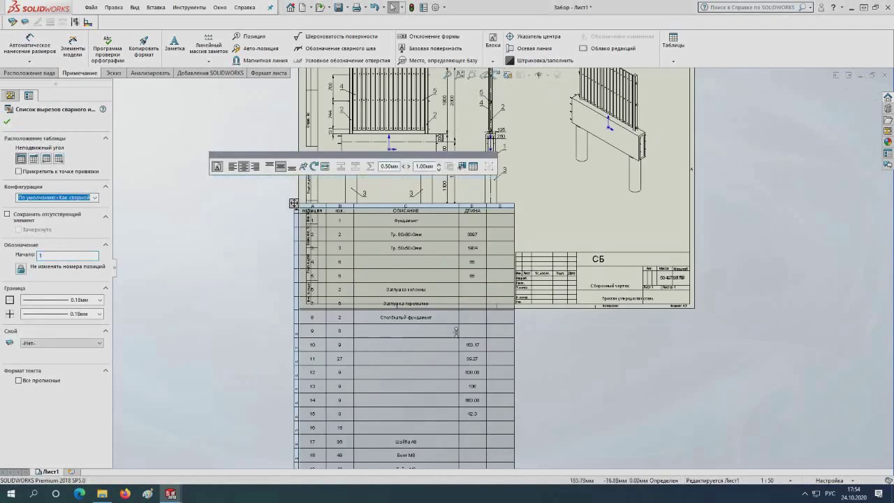
{"action": "scroll", "coordinate": [456, 330], "scroll_direction": "up", "scroll_amount": 2}
{"action": "scroll", "coordinate": [461, 279], "scroll_direction": "down", "scroll_amount": 2}
{"action": "scroll", "coordinate": [419, 230], "scroll_direction": "up", "scroll_amount": 2}
{"action": "scroll", "coordinate": [405, 213], "scroll_direction": "down", "scroll_amount": 1}
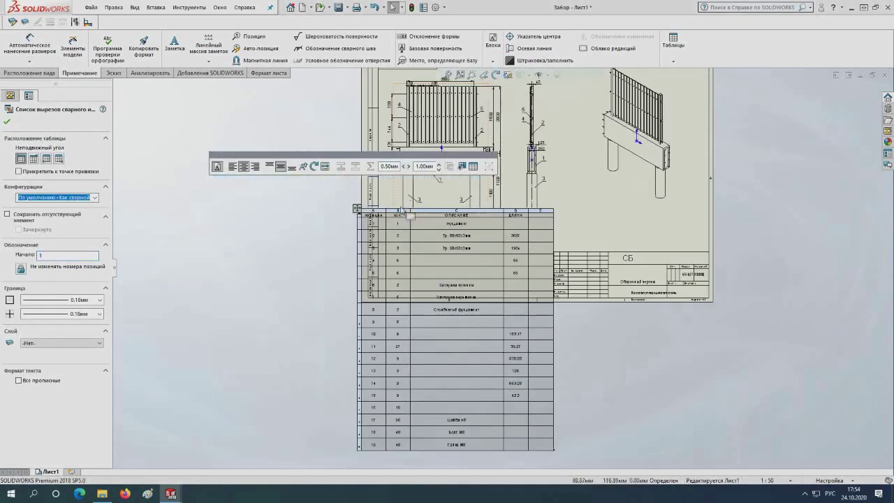
{"action": "scroll", "coordinate": [551, 227], "scroll_direction": "down", "scroll_amount": 1}
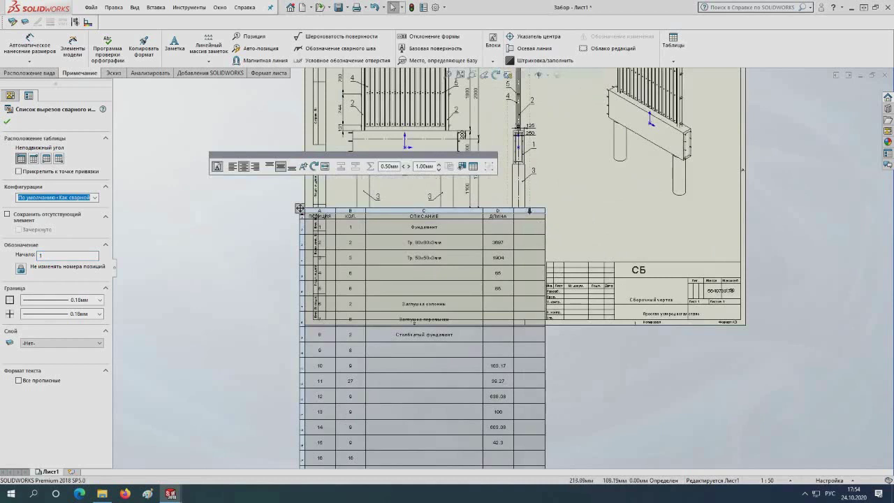
{"action": "left_click", "coordinate": [530, 210]}
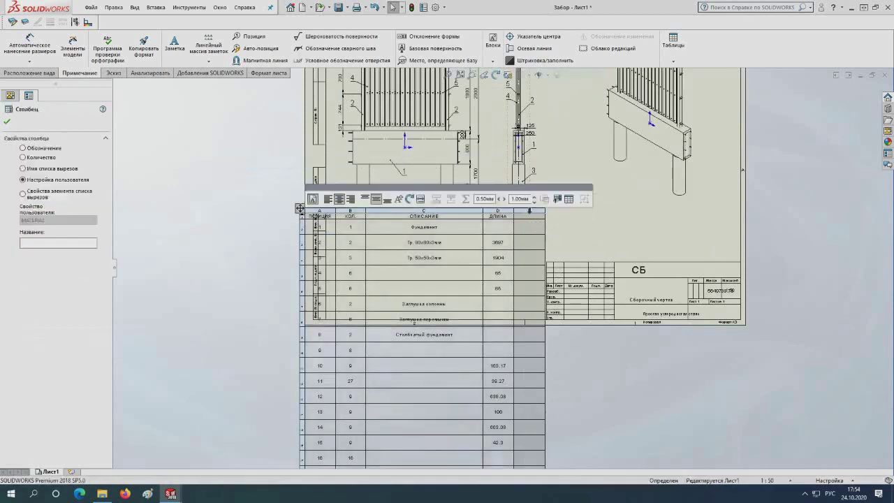
{"action": "left_click", "coordinate": [29, 199]}
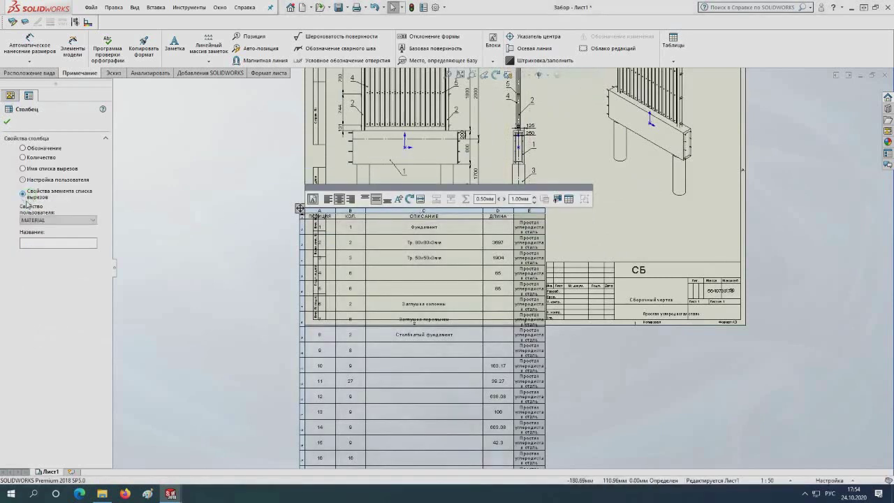
{"action": "left_click", "coordinate": [54, 222]}
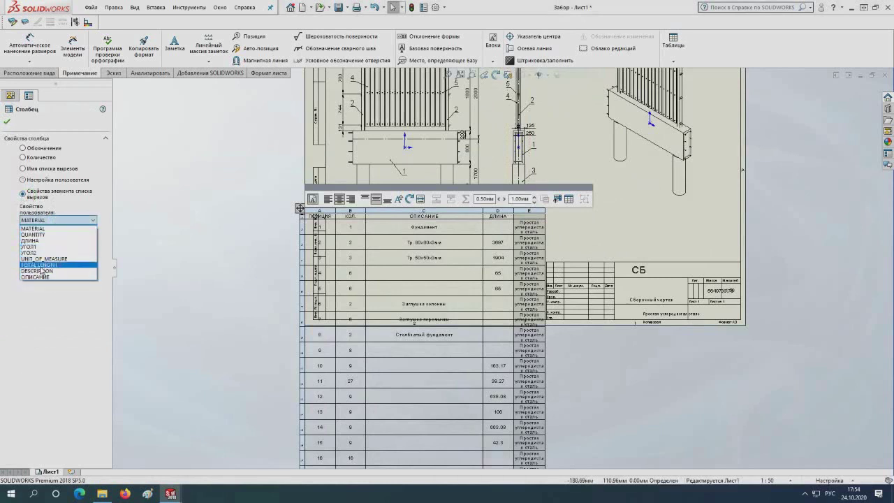
{"action": "left_click", "coordinate": [23, 236]}
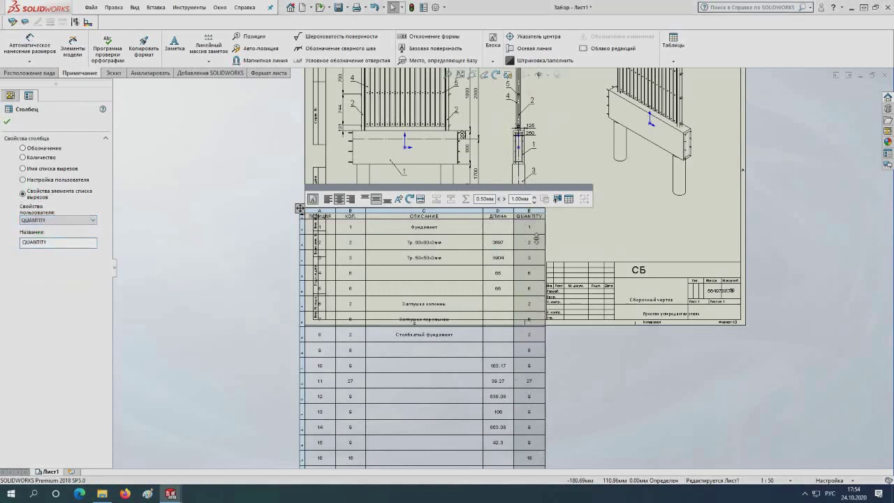
- Delete the old КОЛ. column B from the cut-list table
{"action": "left_click", "coordinate": [341, 210]}
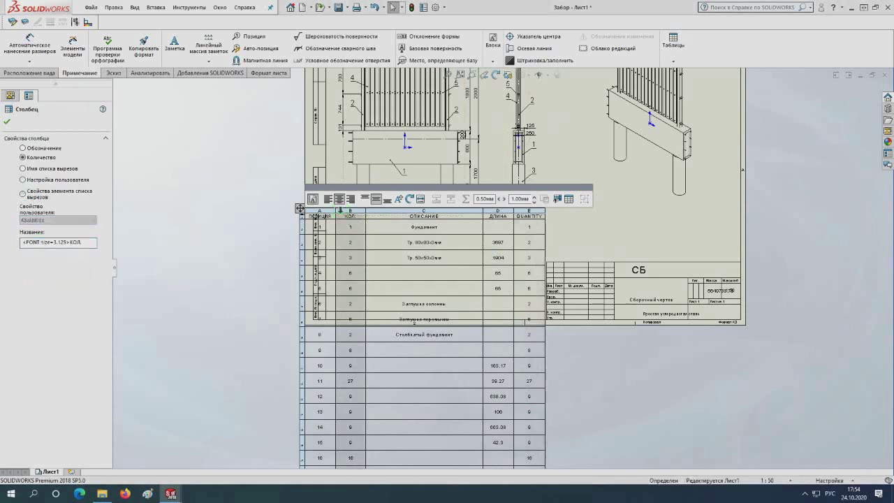
{"action": "right_click", "coordinate": [341, 211]}
{"action": "mouse_move", "coordinate": [366, 286]}
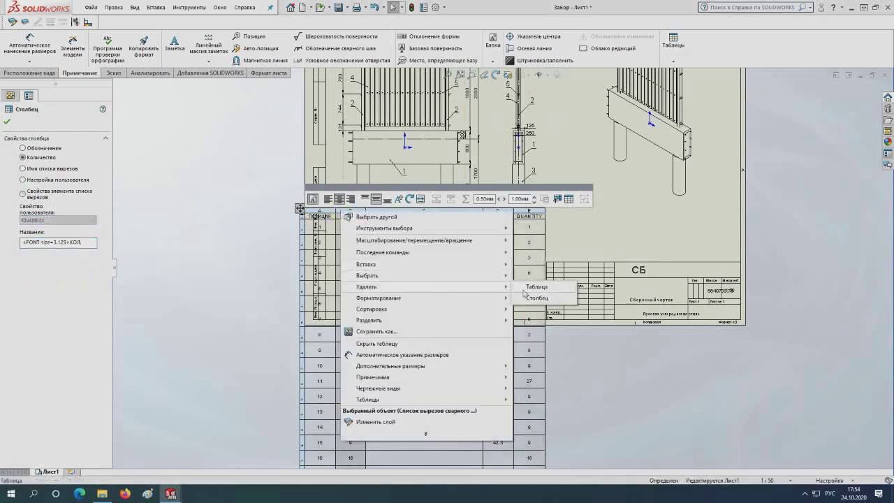
{"action": "left_click", "coordinate": [532, 298]}
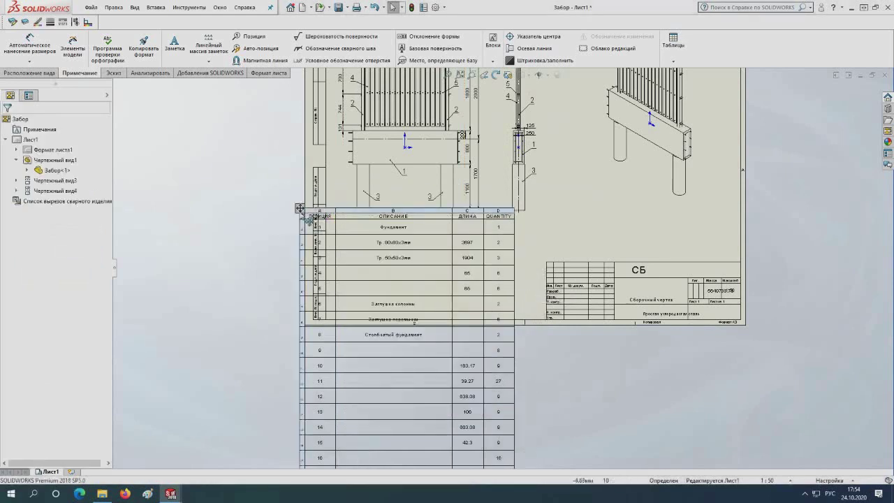
- Move the cut-list table to the left side of the drawing sheet and open its properties
{"action": "left_click_drag", "start_coordinate": [300, 209], "coordinate": [155, 164]}
{"action": "scroll", "coordinate": [297, 155], "scroll_direction": "up", "scroll_amount": 3}
{"action": "scroll", "coordinate": [297, 156], "scroll_direction": "up", "scroll_amount": 2}
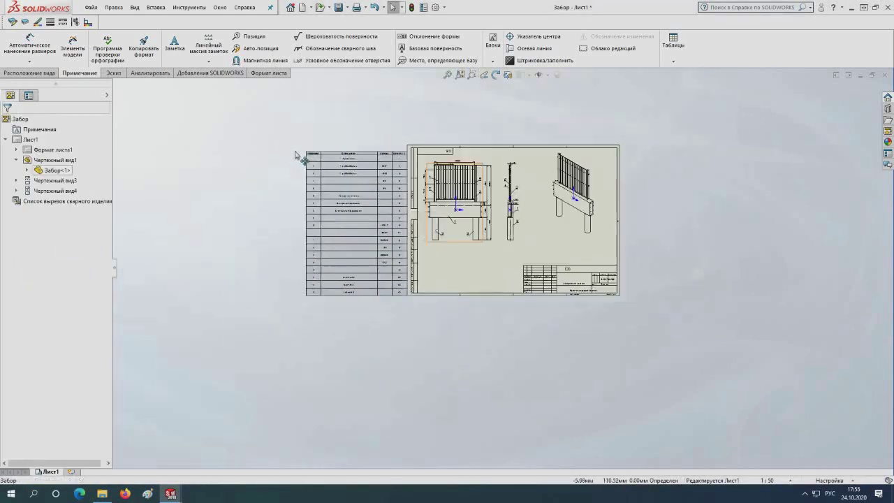
{"action": "left_click", "coordinate": [301, 158]}
{"action": "scroll", "coordinate": [404, 168], "scroll_direction": "down", "scroll_amount": 2}
{"action": "scroll", "coordinate": [405, 167], "scroll_direction": "down", "scroll_amount": 2}
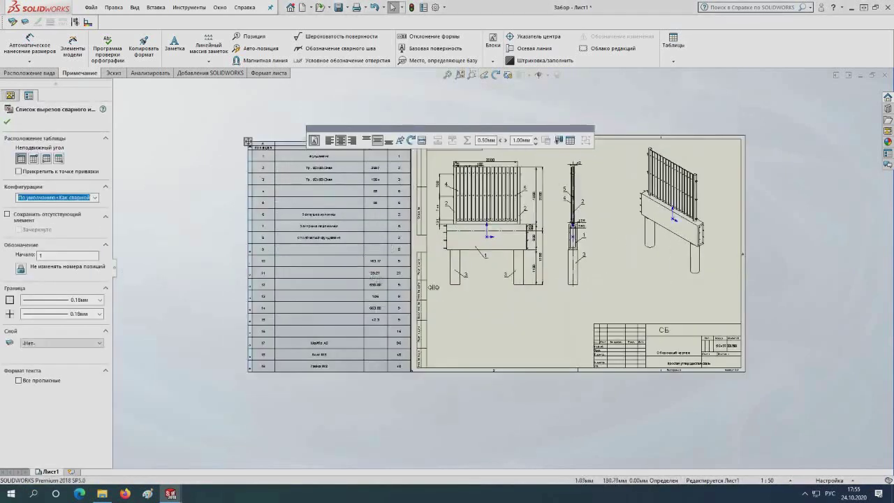
{"action": "scroll", "coordinate": [619, 251], "scroll_direction": "up", "scroll_amount": 1}
{"action": "scroll", "coordinate": [620, 251], "scroll_direction": "down", "scroll_amount": 1}
{"action": "scroll", "coordinate": [407, 232], "scroll_direction": "down", "scroll_amount": 1}
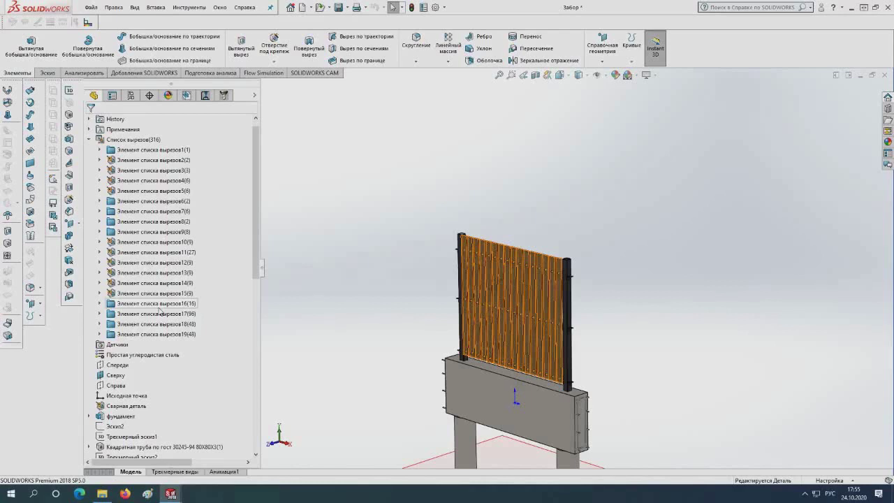
- In cut-list item 16's properties, add ОПИСАНИЕ with the value Доска 100x20мм
{"action": "right_click", "coordinate": [148, 155]}
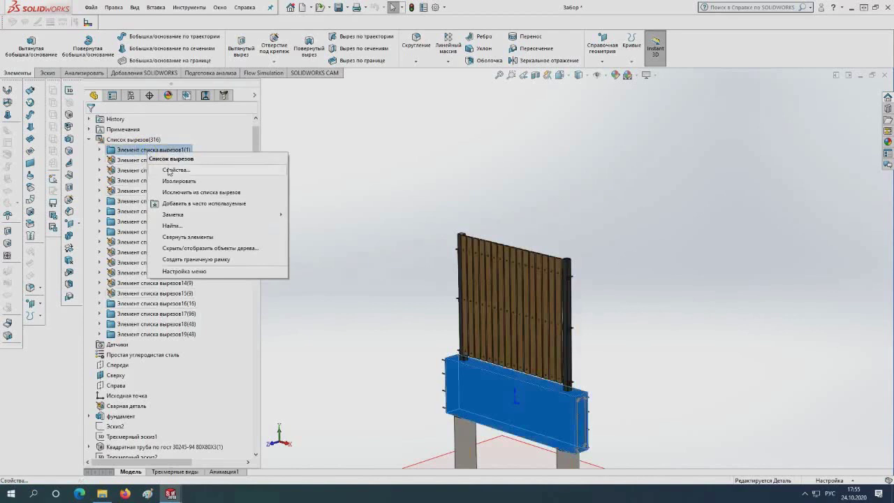
{"action": "left_click", "coordinate": [169, 170]}
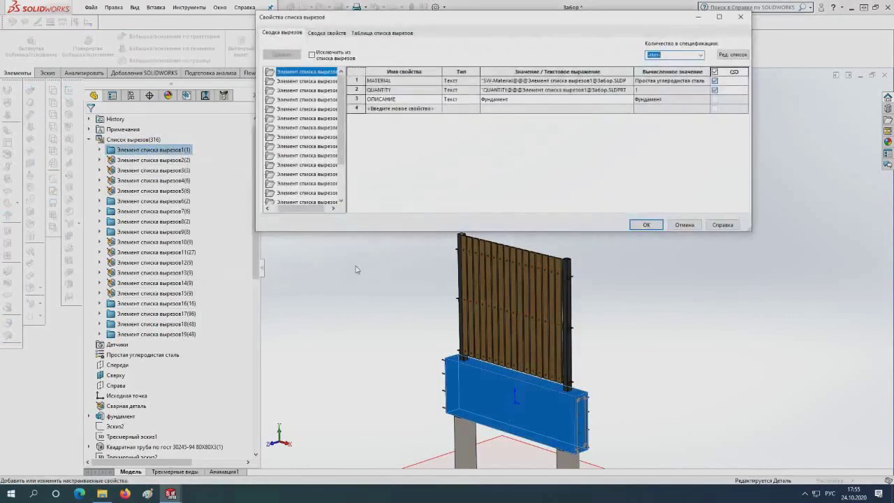
{"action": "left_click", "coordinate": [323, 174]}
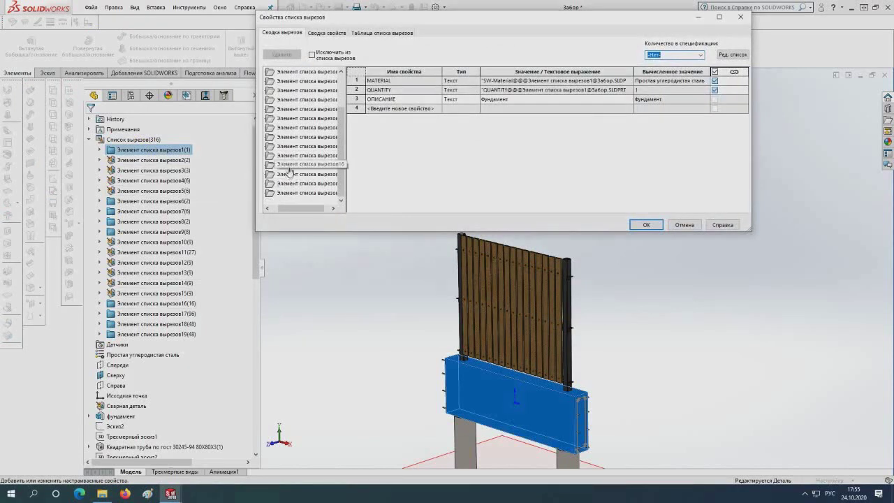
{"action": "left_click", "coordinate": [325, 167]}
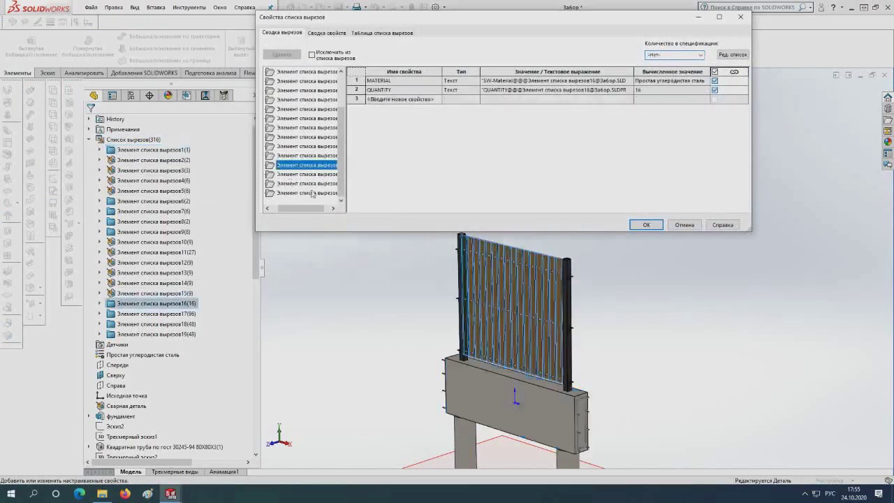
{"action": "left_click", "coordinate": [388, 100]}
{"action": "left_click", "coordinate": [438, 100]}
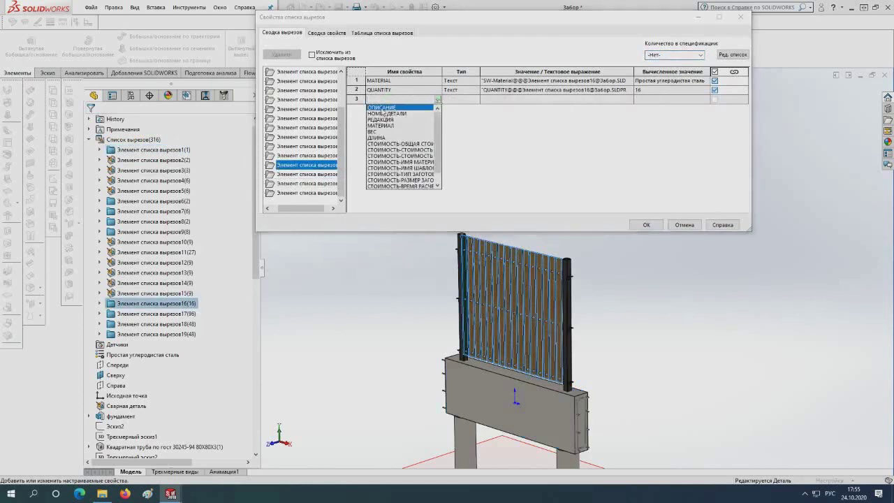
{"action": "left_click", "coordinate": [383, 106]}
{"action": "left_click", "coordinate": [494, 99]}
{"action": "type", "text": "Доска 100х20мм"}
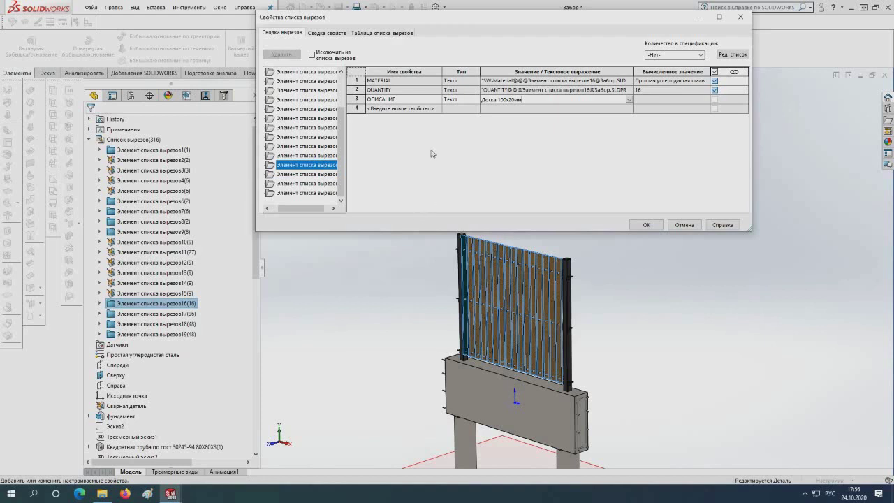
{"action": "left_click", "coordinate": [404, 109]}
- Add a ДЛИНА property to item 16 linked to the board sketch's 1700 dimension, then apply
{"action": "left_click", "coordinate": [437, 109]}
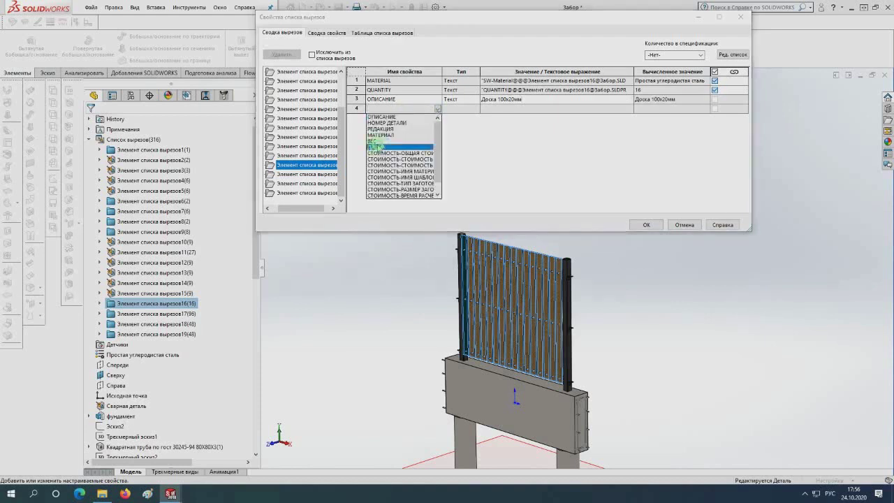
{"action": "left_click", "coordinate": [379, 146]}
{"action": "scroll", "coordinate": [459, 313], "scroll_direction": "down", "scroll_amount": 2}
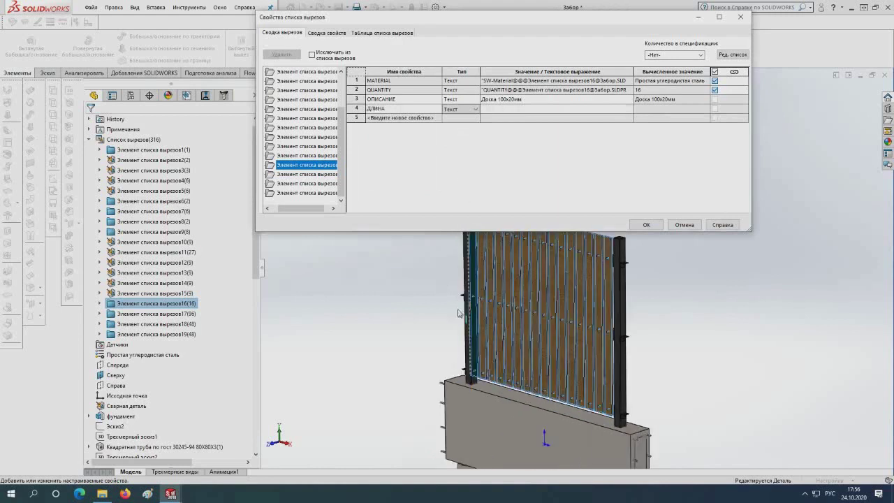
{"action": "scroll", "coordinate": [459, 312], "scroll_direction": "down", "scroll_amount": 2}
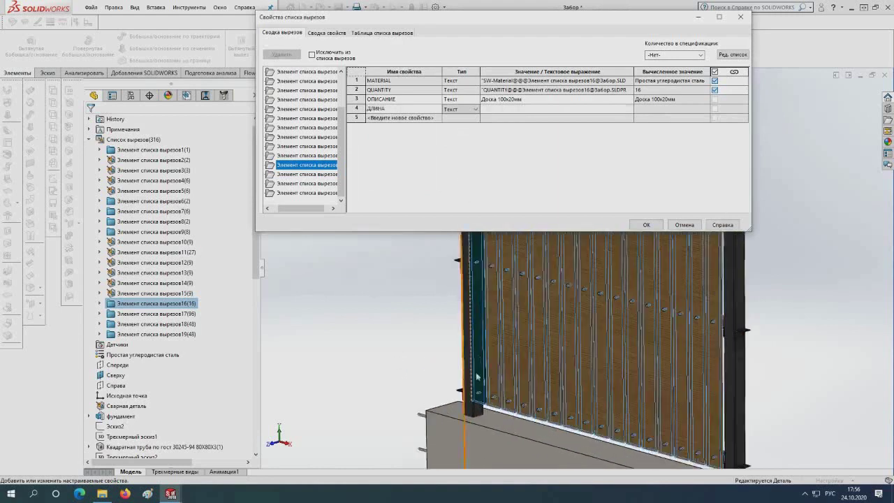
{"action": "scroll", "coordinate": [475, 380], "scroll_direction": "down", "scroll_amount": 1}
{"action": "scroll", "coordinate": [485, 382], "scroll_direction": "down", "scroll_amount": 1}
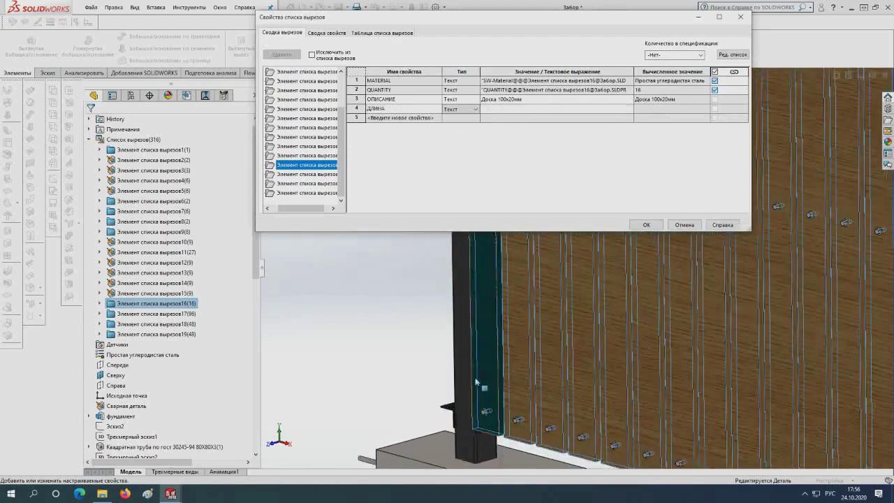
{"action": "left_click", "coordinate": [484, 382]}
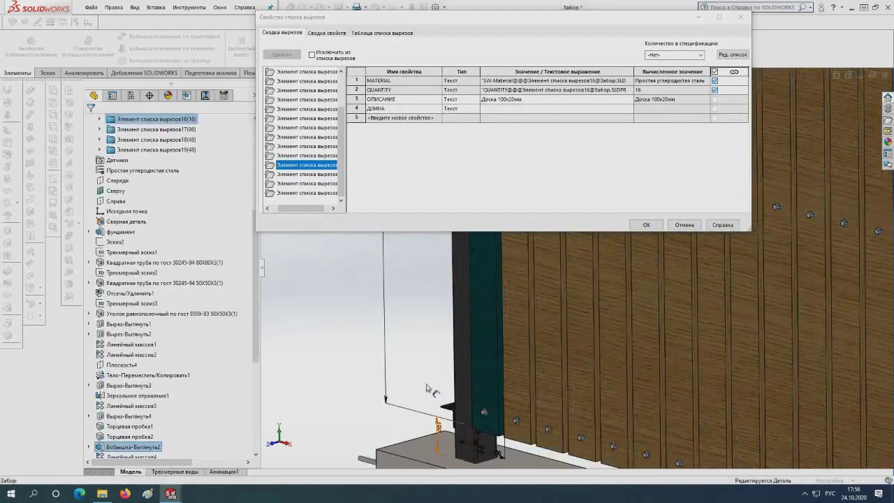
{"action": "scroll", "coordinate": [486, 376], "scroll_direction": "up", "scroll_amount": 3}
{"action": "scroll", "coordinate": [486, 376], "scroll_direction": "up", "scroll_amount": 3}
{"action": "scroll", "coordinate": [523, 314], "scroll_direction": "up", "scroll_amount": 1}
{"action": "scroll", "coordinate": [524, 314], "scroll_direction": "down", "scroll_amount": 1}
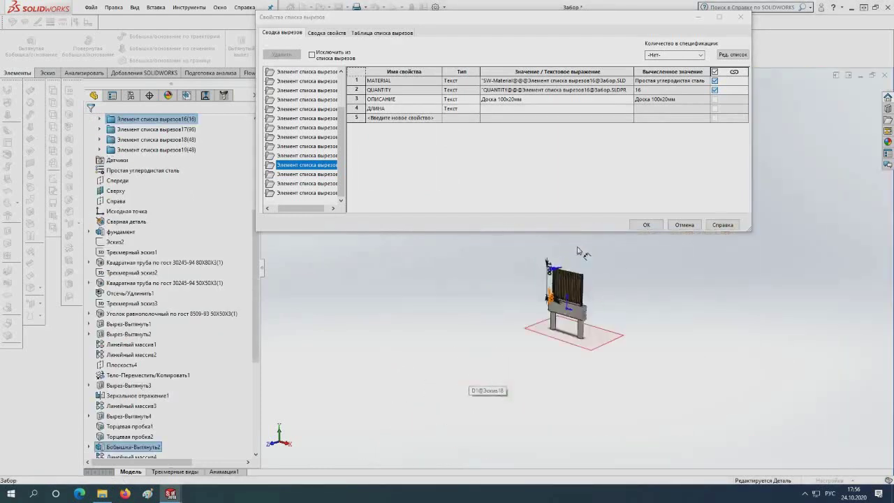
{"action": "scroll", "coordinate": [496, 309], "scroll_direction": "down", "scroll_amount": 2}
{"action": "scroll", "coordinate": [461, 305], "scroll_direction": "down", "scroll_amount": 2}
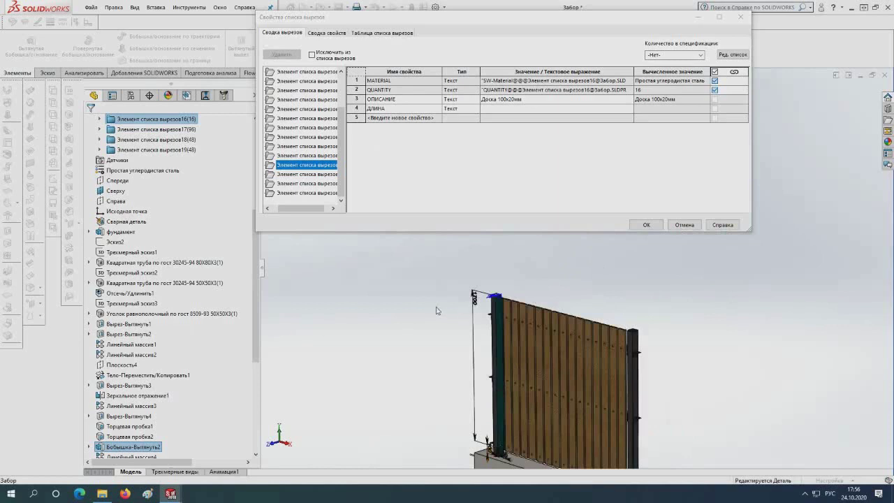
{"action": "left_click", "coordinate": [475, 300]}
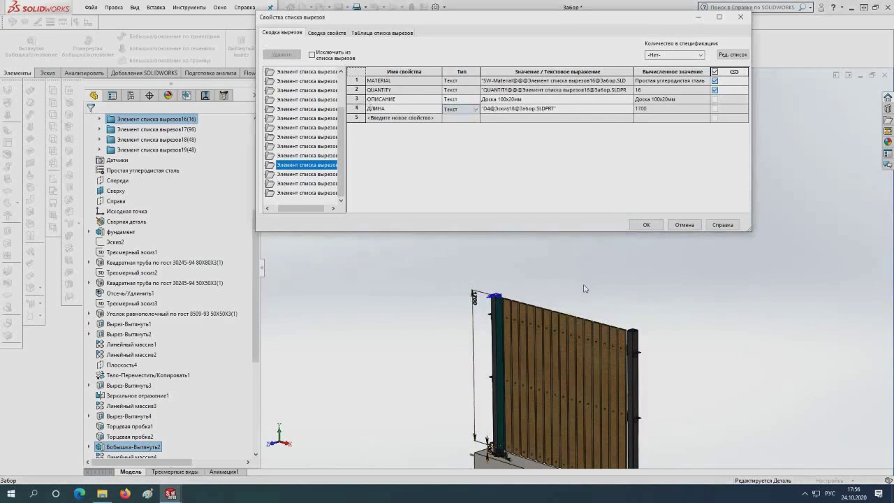
{"action": "left_click", "coordinate": [646, 224]}
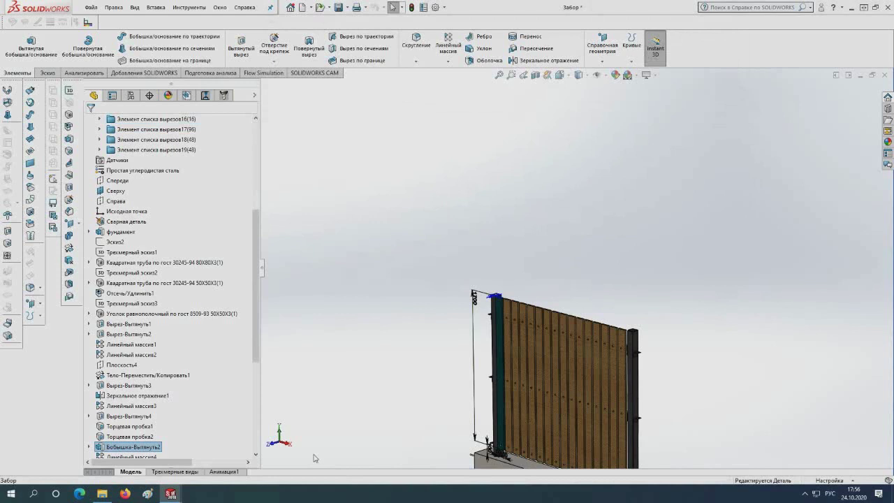
- Switch back to the fence drawing and check the table lists Доска 100x20мм at length 1700
{"action": "key", "text": "ctrl+Tab"}
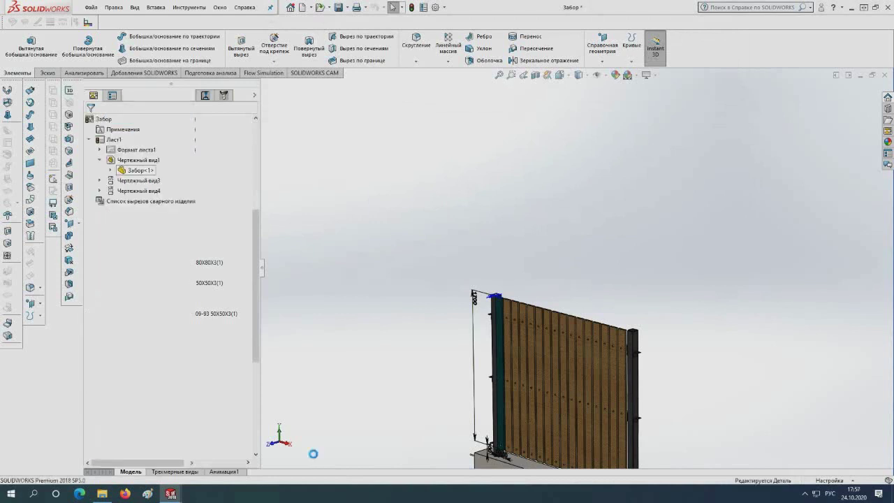
{"action": "scroll", "coordinate": [398, 283], "scroll_direction": "down", "scroll_amount": 3}
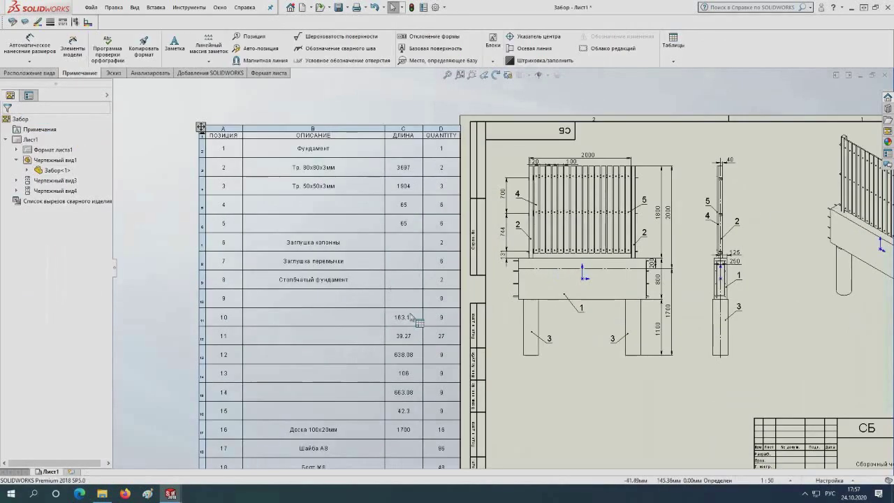
{"action": "scroll", "coordinate": [352, 266], "scroll_direction": "up", "scroll_amount": 2}
{"action": "scroll", "coordinate": [377, 433], "scroll_direction": "down", "scroll_amount": 1}
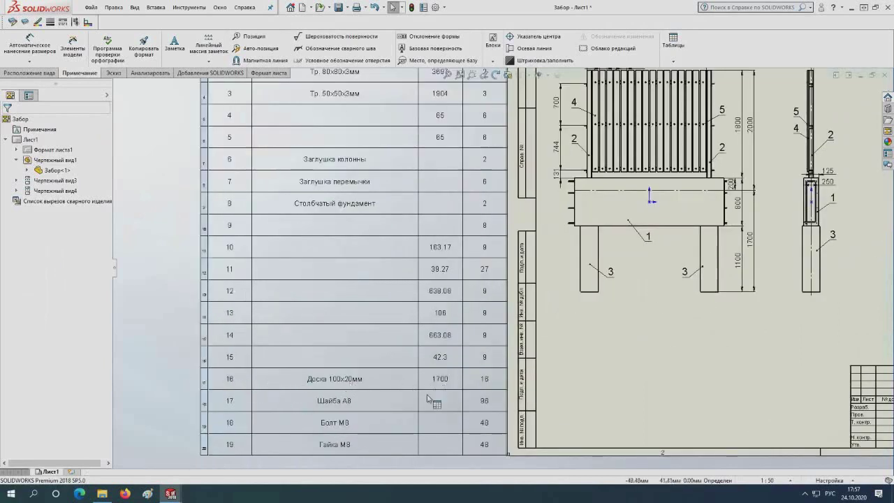
{"action": "scroll", "coordinate": [454, 395], "scroll_direction": "up", "scroll_amount": 2}
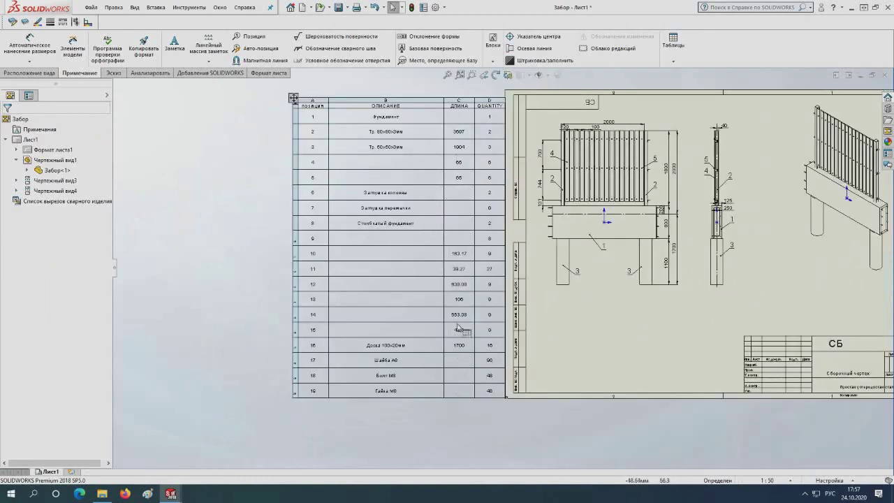
{"action": "scroll", "coordinate": [464, 373], "scroll_direction": "down", "scroll_amount": 2}
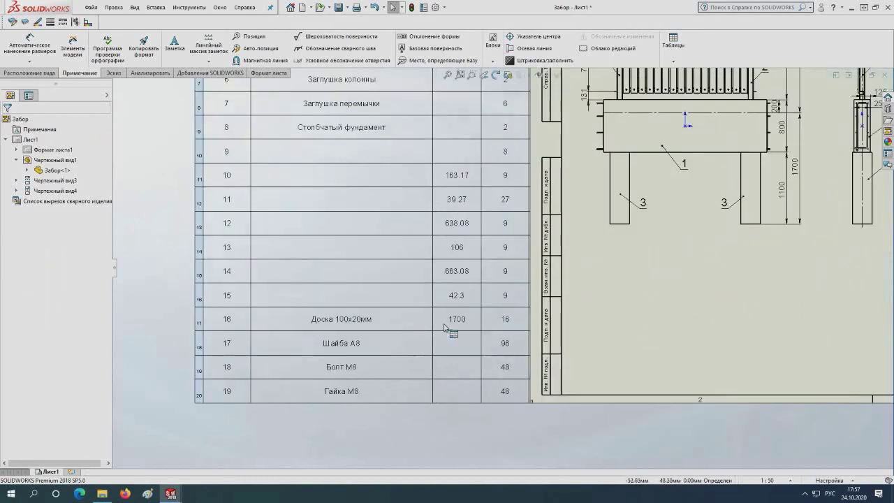
{"action": "scroll", "coordinate": [520, 329], "scroll_direction": "up", "scroll_amount": 2}
{"action": "scroll", "coordinate": [530, 314], "scroll_direction": "down", "scroll_amount": 1}
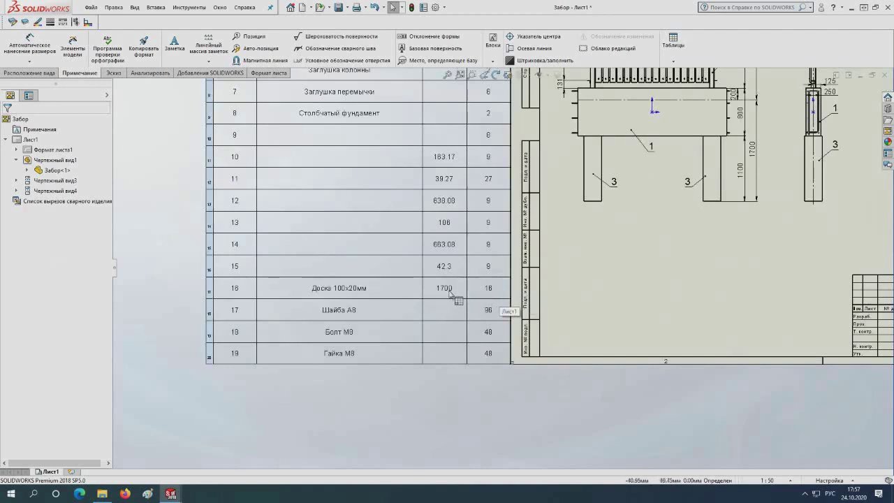
{"action": "scroll", "coordinate": [450, 294], "scroll_direction": "up", "scroll_amount": 5}
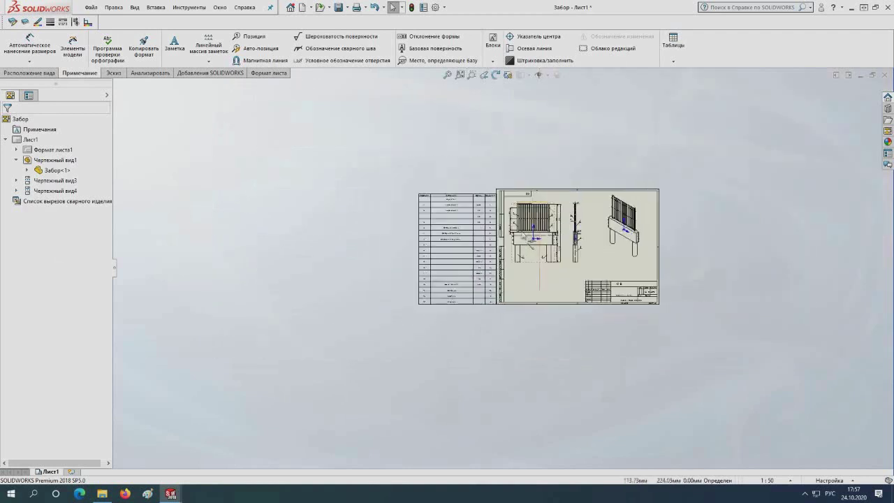
{"action": "scroll", "coordinate": [489, 199], "scroll_direction": "down", "scroll_amount": 4}
- Move the cut-list table left of the sheet frame and select it
{"action": "left_click_drag", "start_coordinate": [325, 183], "coordinate": [268, 181]}
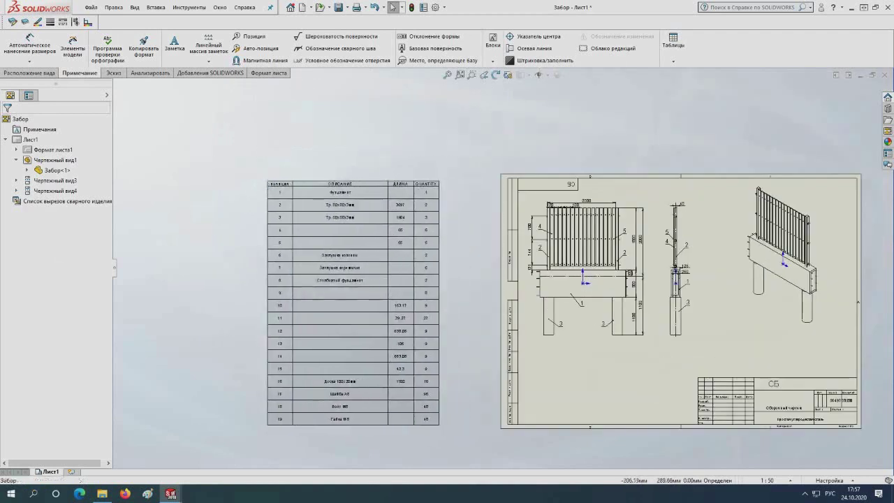
{"action": "left_click", "coordinate": [378, 218]}
{"action": "scroll", "coordinate": [489, 280], "scroll_direction": "up", "scroll_amount": 2}
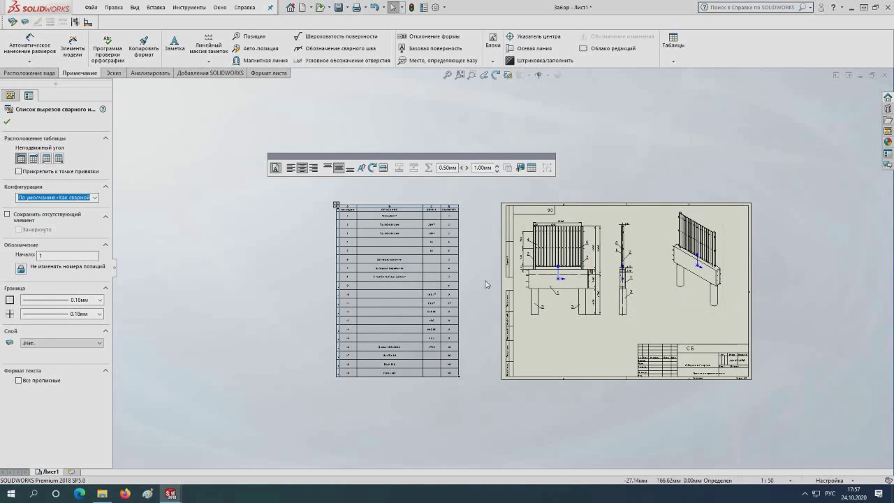
{"action": "scroll", "coordinate": [482, 223], "scroll_direction": "down", "scroll_amount": 3}
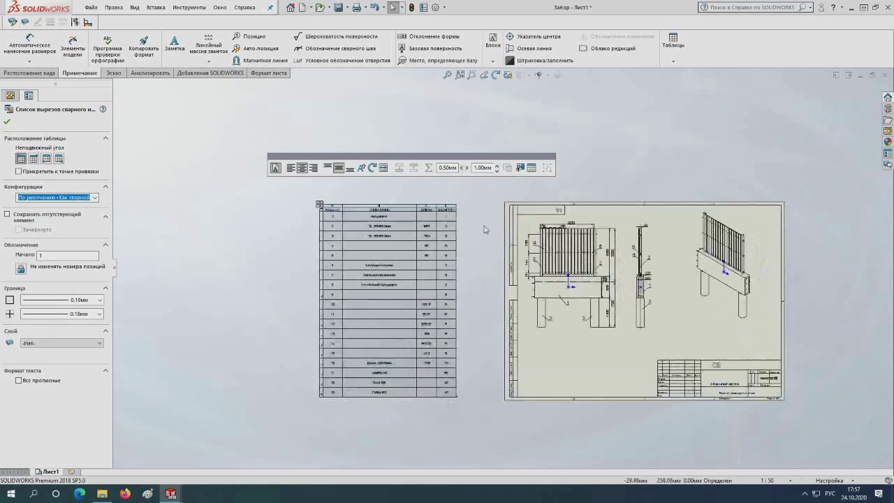
- Insert a new column E right of QUANTITY and fill it with the MATERIAL cut-list property
{"action": "left_click", "coordinate": [433, 222]}
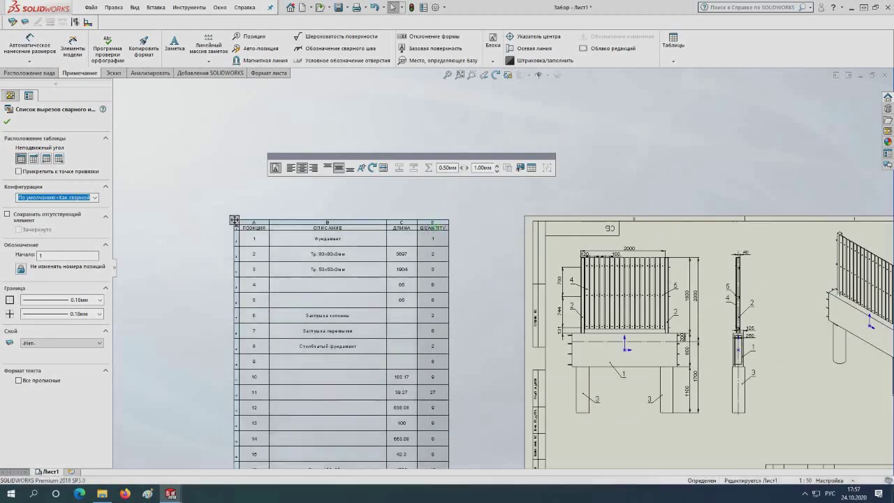
{"action": "right_click", "coordinate": [434, 222]}
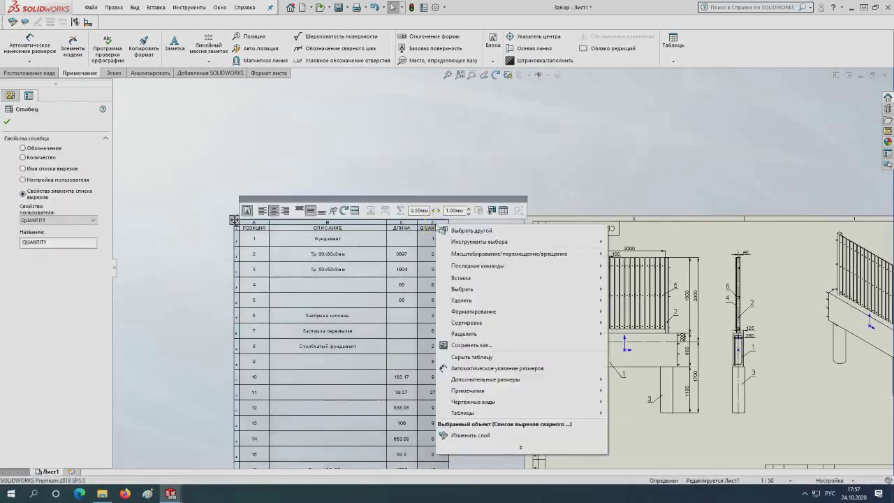
{"action": "mouse_move", "coordinate": [520, 278]}
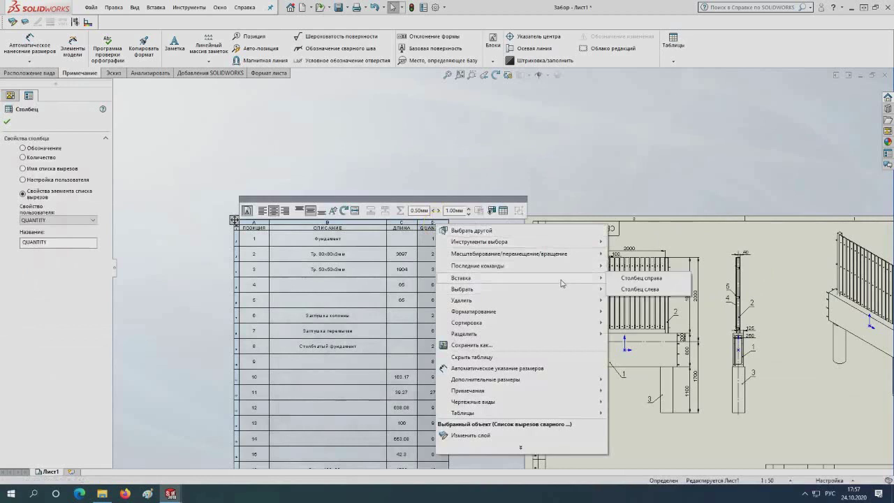
{"action": "left_click", "coordinate": [631, 278]}
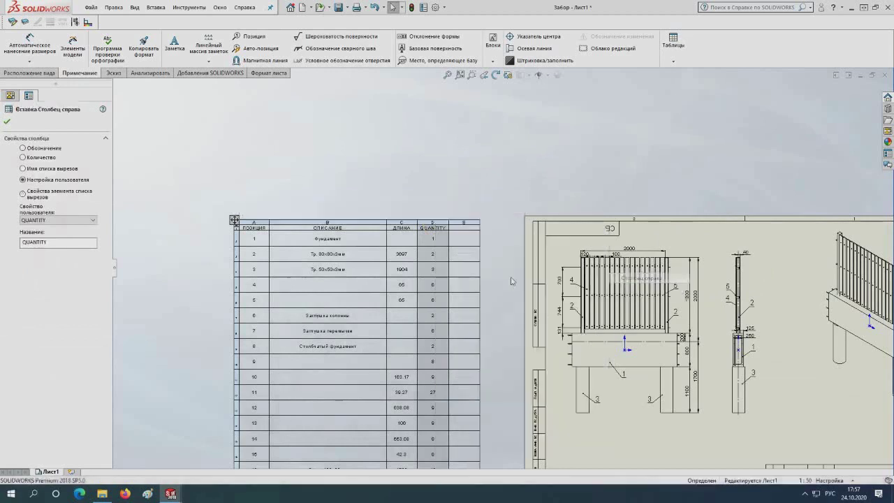
{"action": "left_click", "coordinate": [460, 222]}
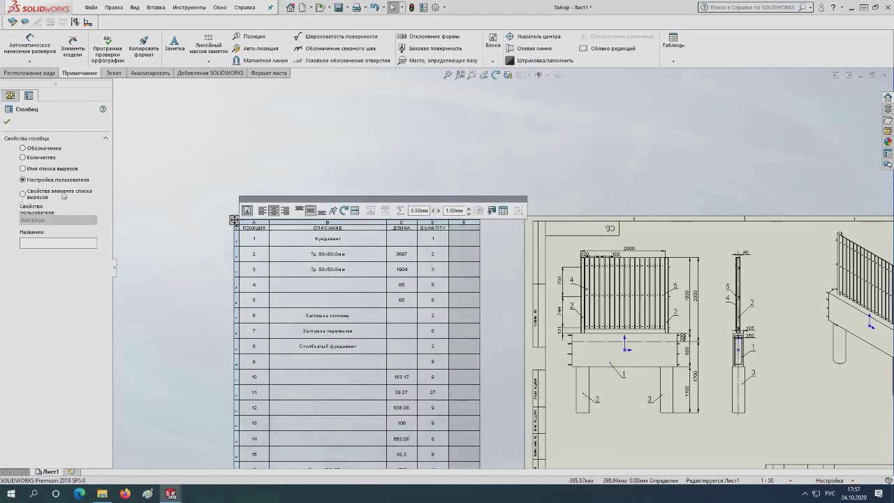
{"action": "left_click", "coordinate": [31, 196]}
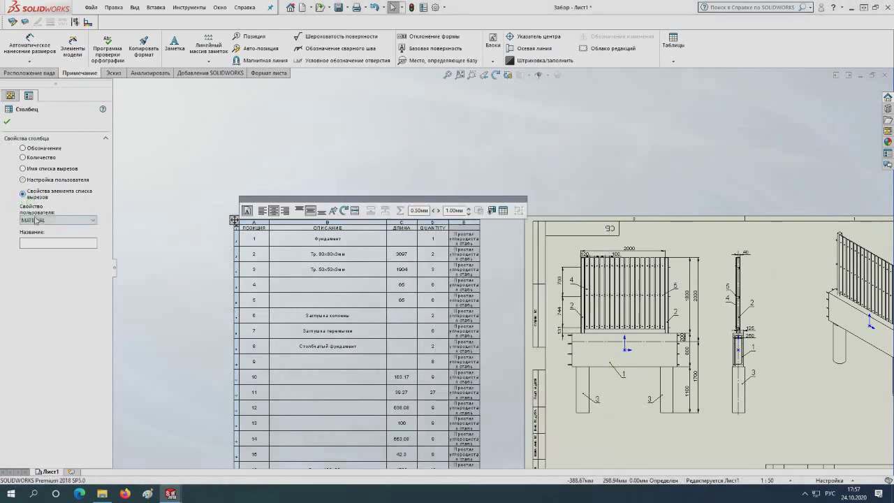
{"action": "left_click", "coordinate": [34, 220]}
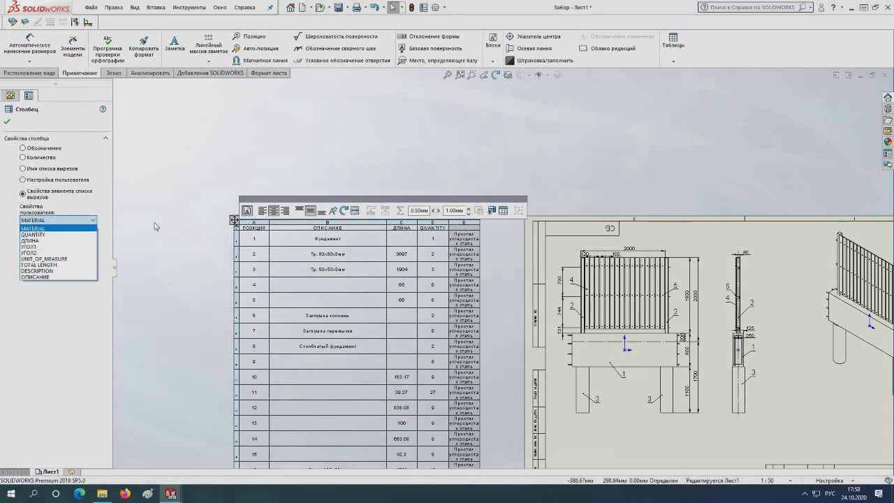
{"action": "left_click", "coordinate": [32, 229]}
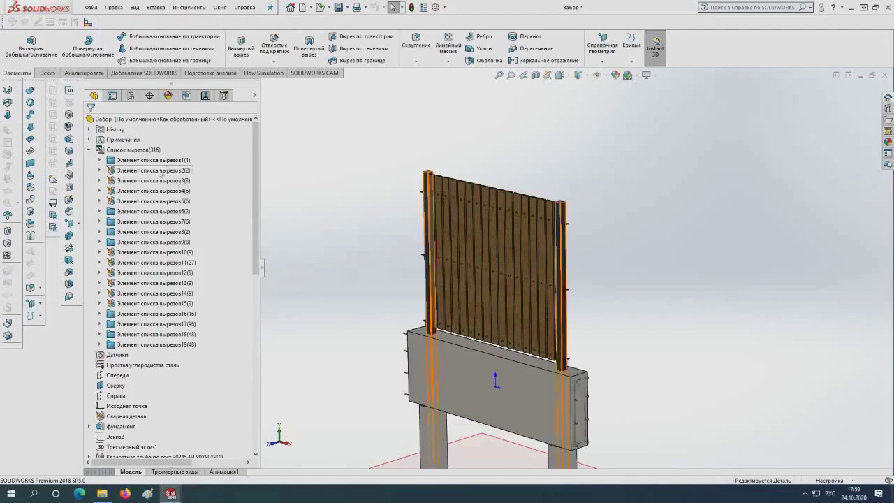
- Give the Фундамент cut-list item a text property Объём linked to Volume, giving 0.50
{"action": "right_click", "coordinate": [141, 162]}
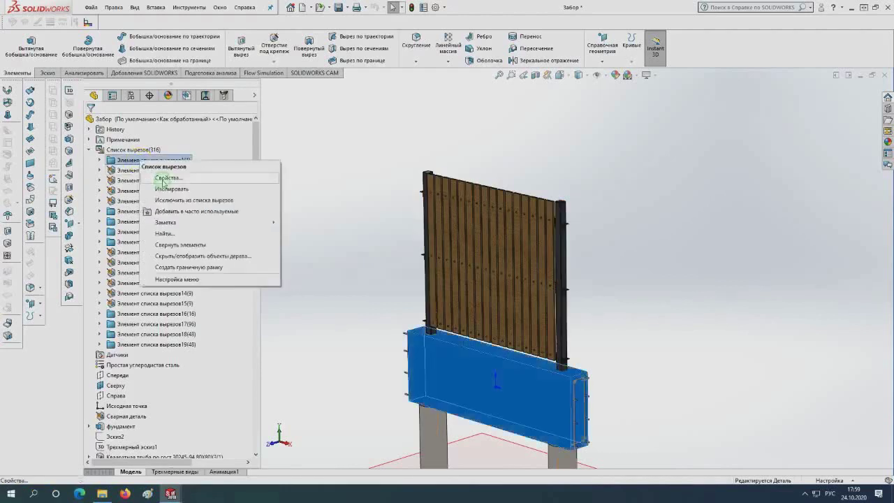
{"action": "left_click", "coordinate": [166, 178]}
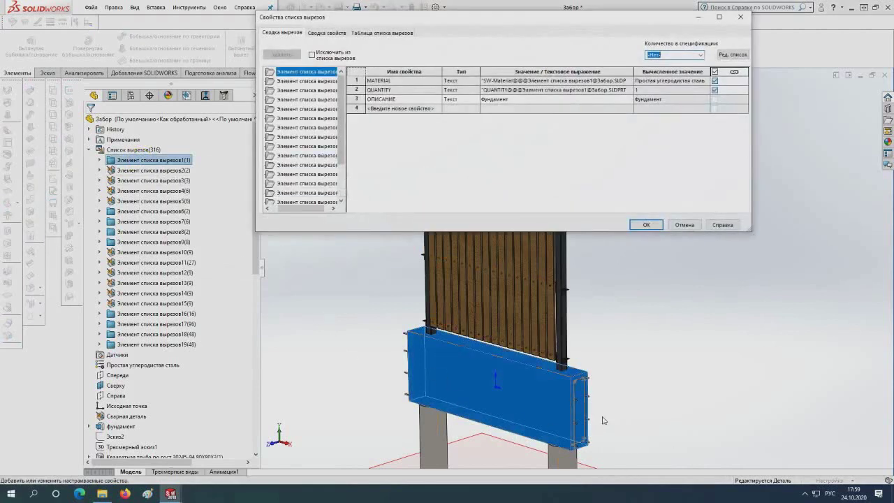
{"action": "left_click", "coordinate": [402, 109]}
{"action": "type", "text": "Объем"}
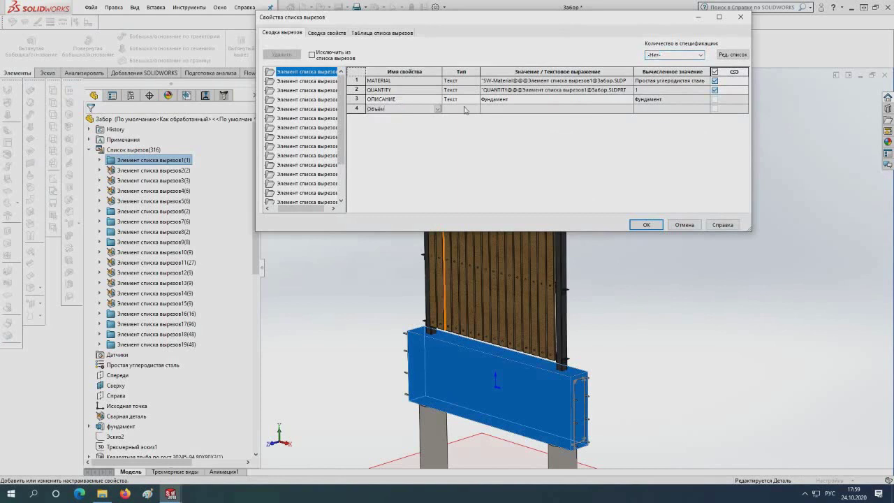
{"action": "left_click", "coordinate": [465, 110]}
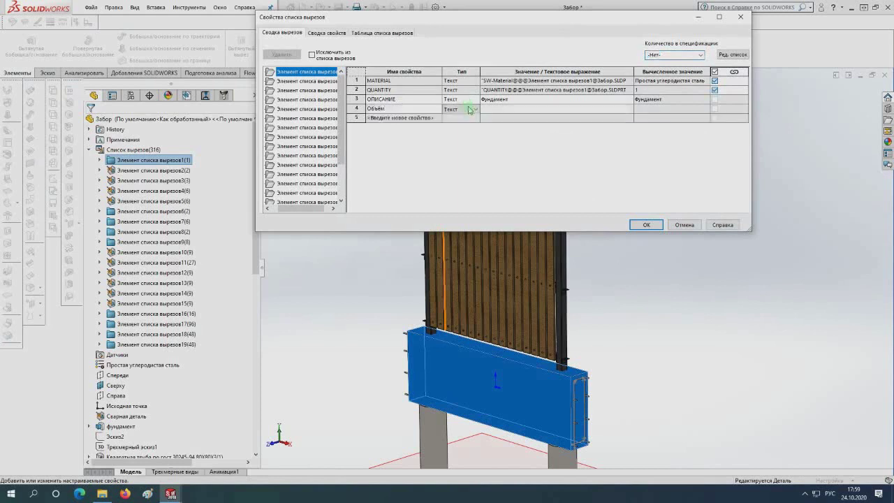
{"action": "left_click", "coordinate": [449, 119]}
{"action": "left_click", "coordinate": [514, 109]}
{"action": "left_click", "coordinate": [628, 109]}
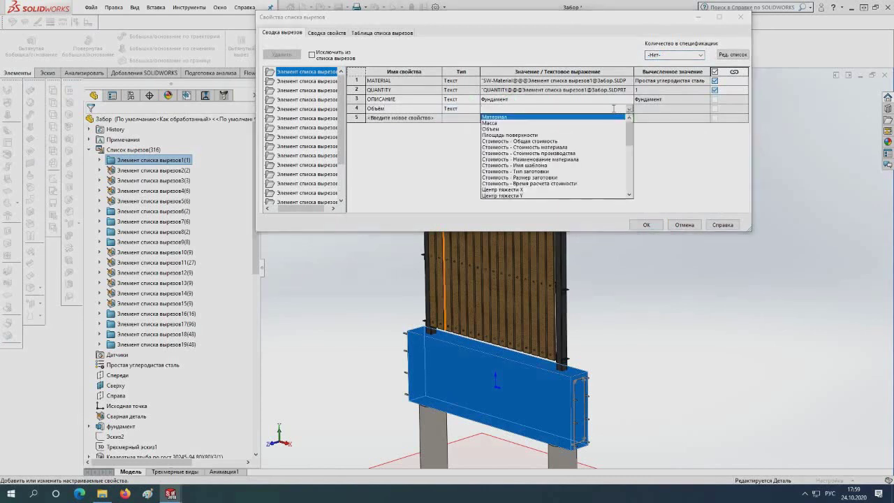
{"action": "left_click", "coordinate": [491, 129]}
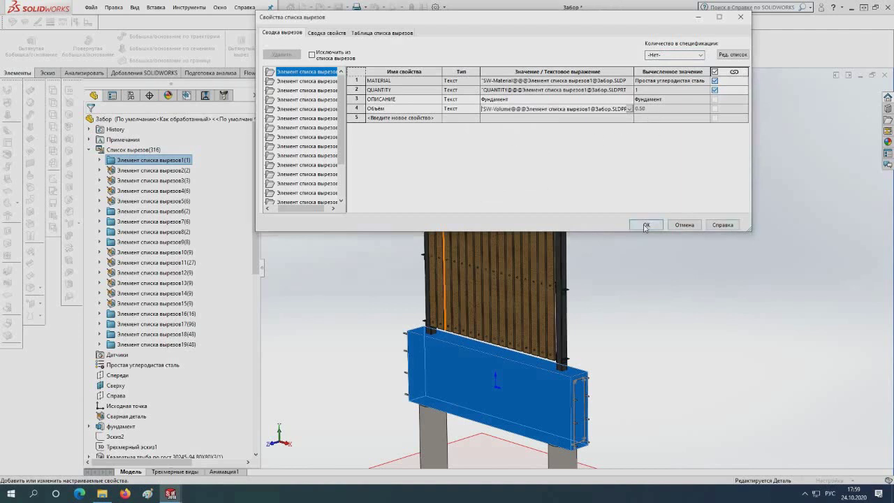
{"action": "left_click", "coordinate": [644, 225]}
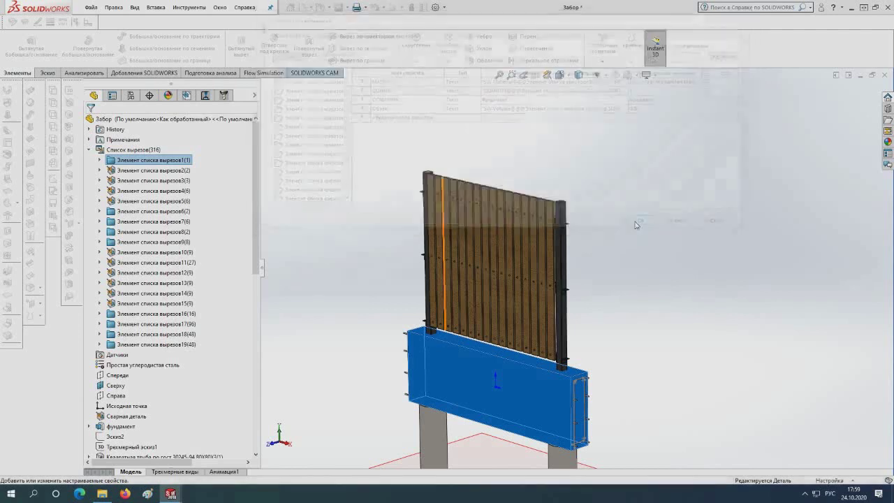
- Reopen the cut-list properties and select the Столбчатый фундамент item
{"action": "right_click", "coordinate": [187, 161]}
{"action": "left_click", "coordinate": [199, 181]}
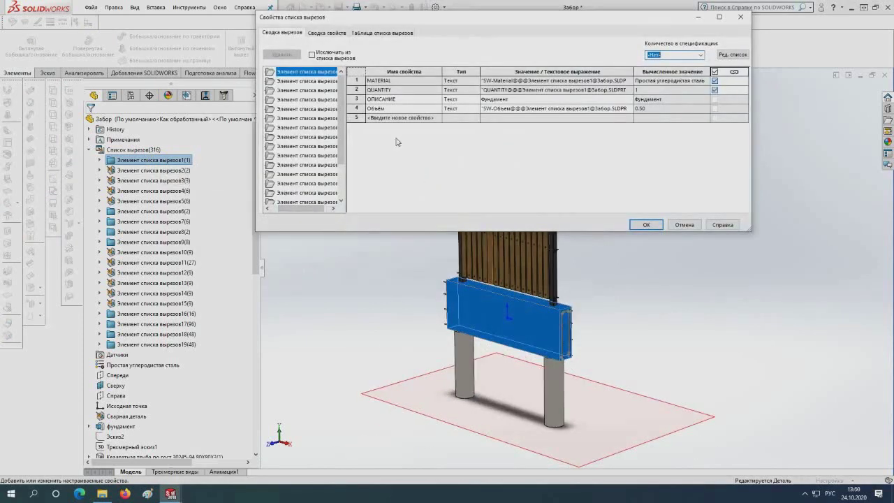
{"action": "left_click", "coordinate": [302, 82]}
{"action": "left_click", "coordinate": [303, 90]}
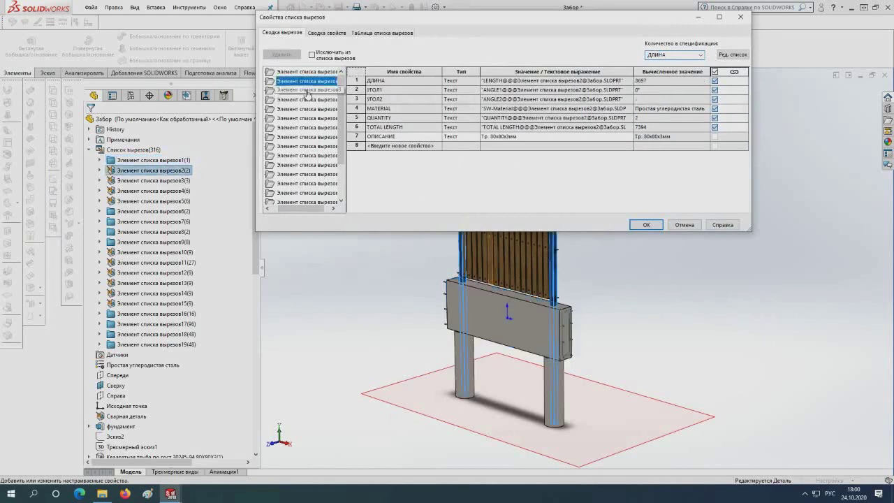
{"action": "left_click", "coordinate": [303, 99]}
{"action": "left_click", "coordinate": [304, 109]}
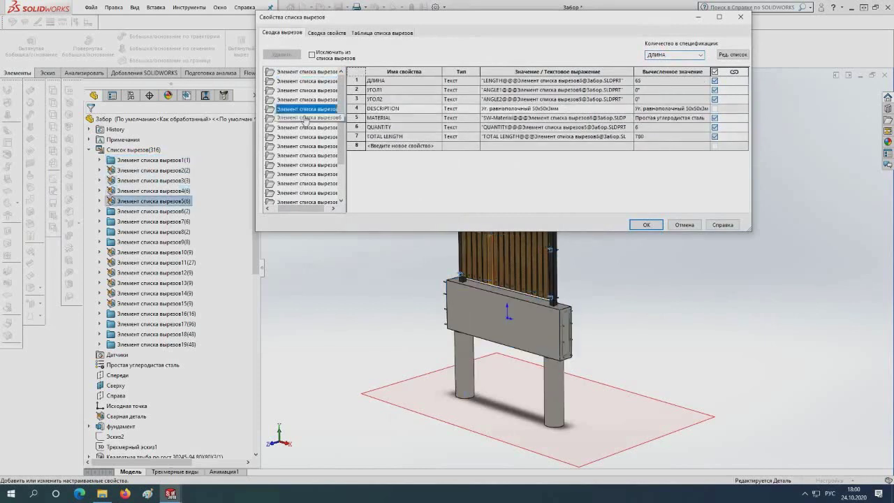
{"action": "left_click", "coordinate": [305, 118]}
{"action": "left_click", "coordinate": [306, 127]}
{"action": "left_click", "coordinate": [307, 137]}
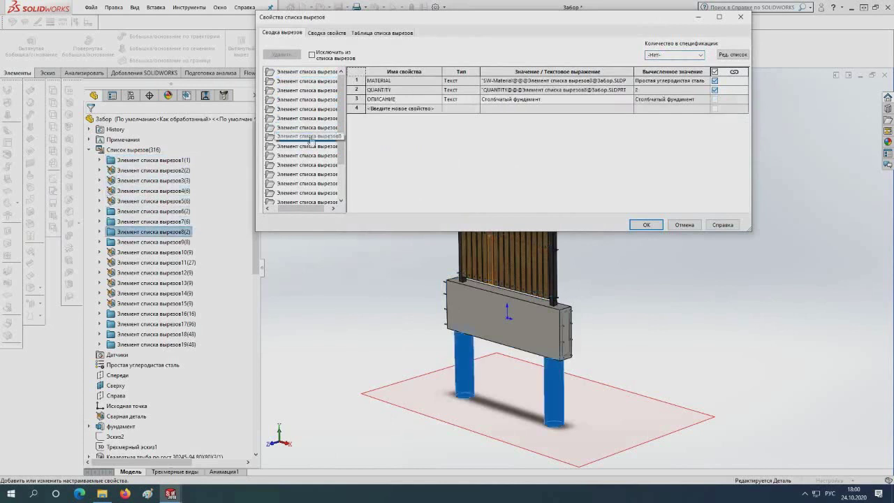
- Add a text property Объём linked to Volume, evaluating to 0.08, and confirm
{"action": "left_click", "coordinate": [396, 108]}
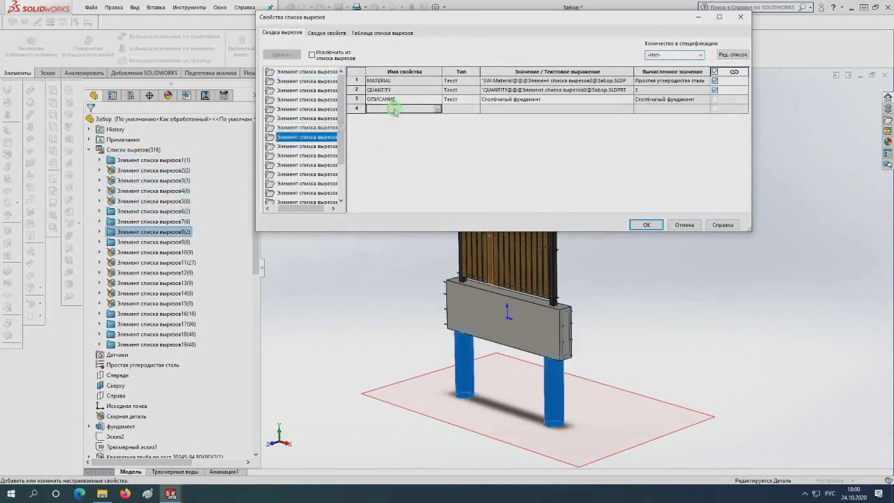
{"action": "left_click", "coordinate": [438, 110]}
{"action": "scroll", "coordinate": [420, 141], "scroll_direction": "down", "scroll_amount": 2}
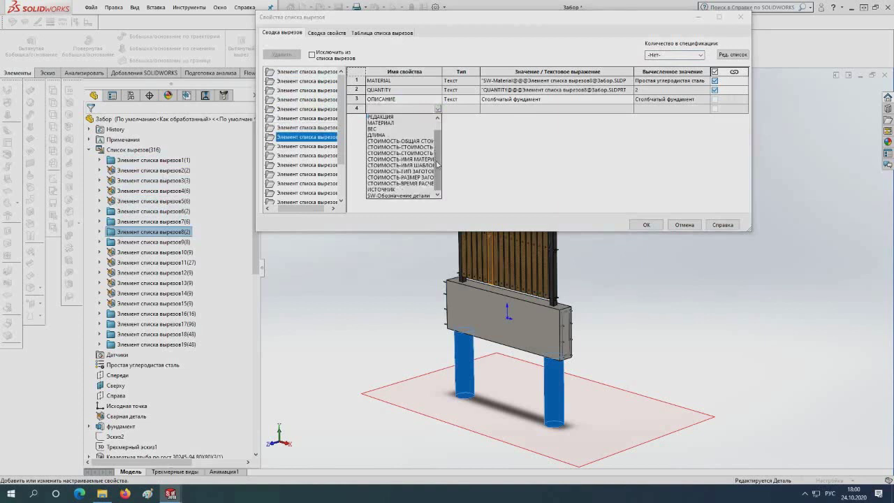
{"action": "scroll", "coordinate": [420, 146], "scroll_direction": "up", "scroll_amount": 2}
{"action": "scroll", "coordinate": [421, 153], "scroll_direction": "down", "scroll_amount": 2}
{"action": "scroll", "coordinate": [421, 153], "scroll_direction": "up", "scroll_amount": 2}
{"action": "left_click", "coordinate": [381, 108]}
{"action": "type", "text": "Объем"}
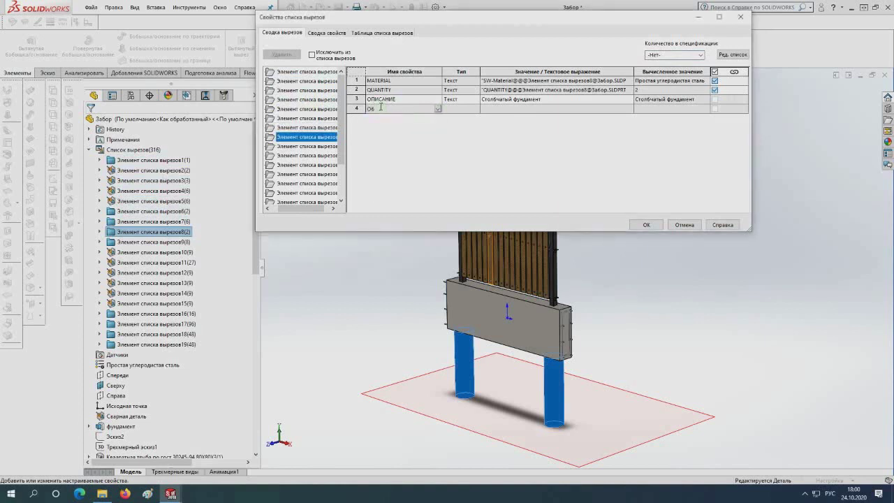
{"action": "left_click", "coordinate": [465, 108]}
{"action": "left_click", "coordinate": [455, 115]}
{"action": "left_click", "coordinate": [513, 109]}
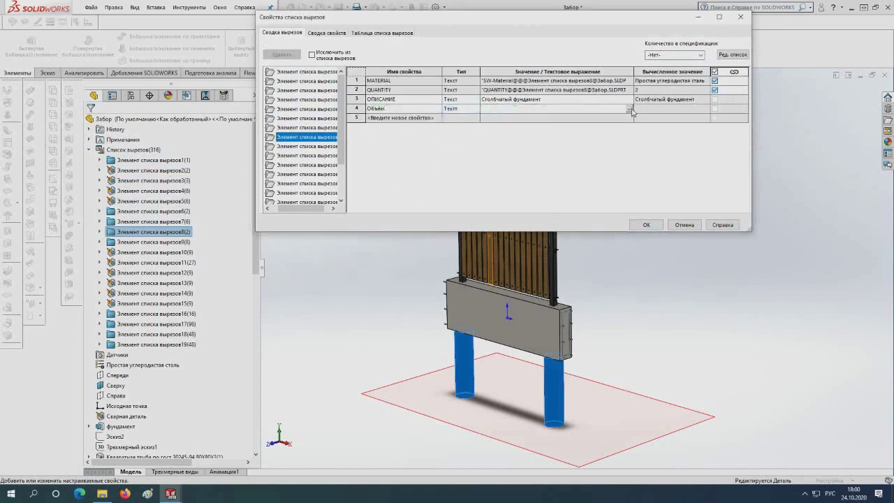
{"action": "left_click", "coordinate": [630, 109]}
{"action": "left_click", "coordinate": [493, 129]}
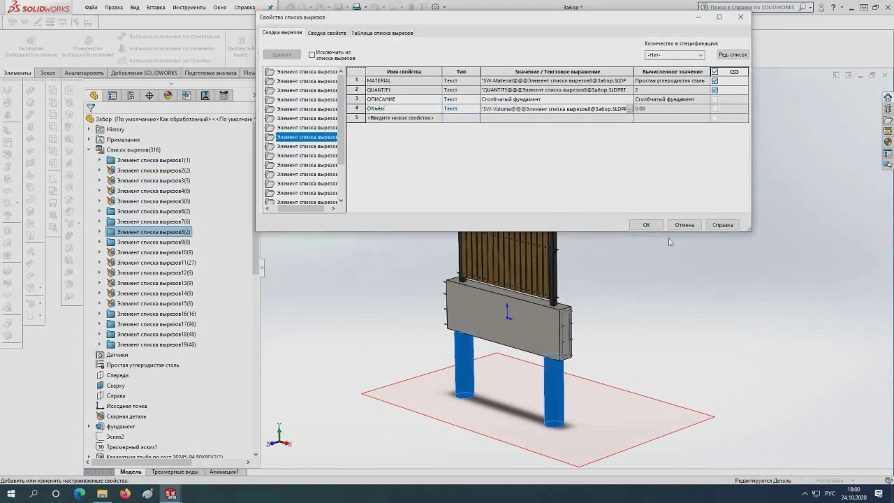
{"action": "left_click", "coordinate": [640, 226]}
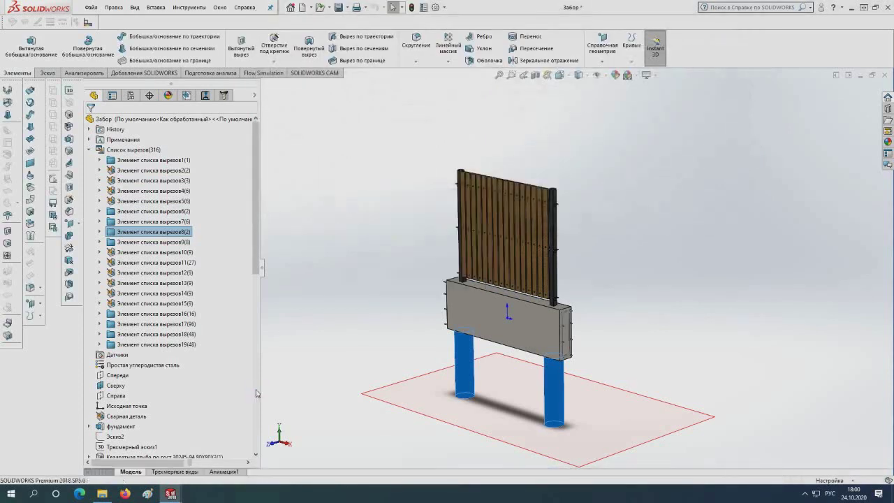
- In the drawing, switch column E from MATERIAL to the Объём volume property
{"action": "key", "text": "ctrl+Tab"}
{"action": "scroll", "coordinate": [317, 365], "scroll_direction": "up", "scroll_amount": 2}
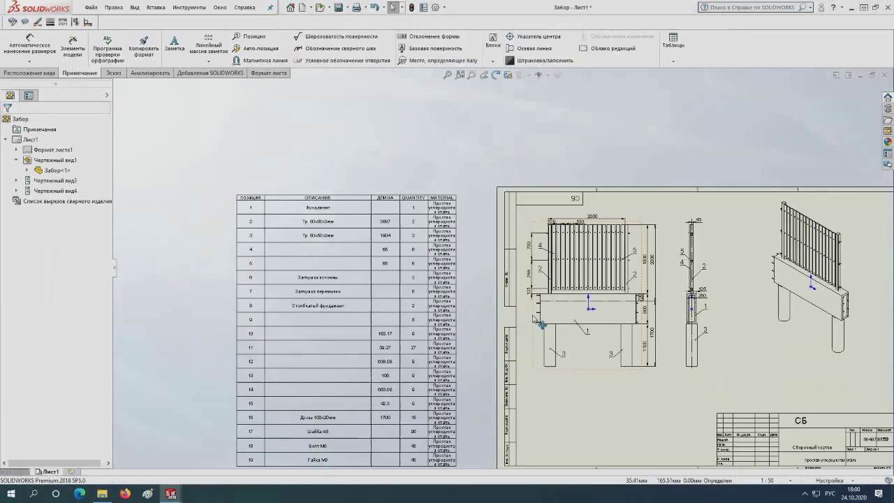
{"action": "left_click", "coordinate": [442, 193]}
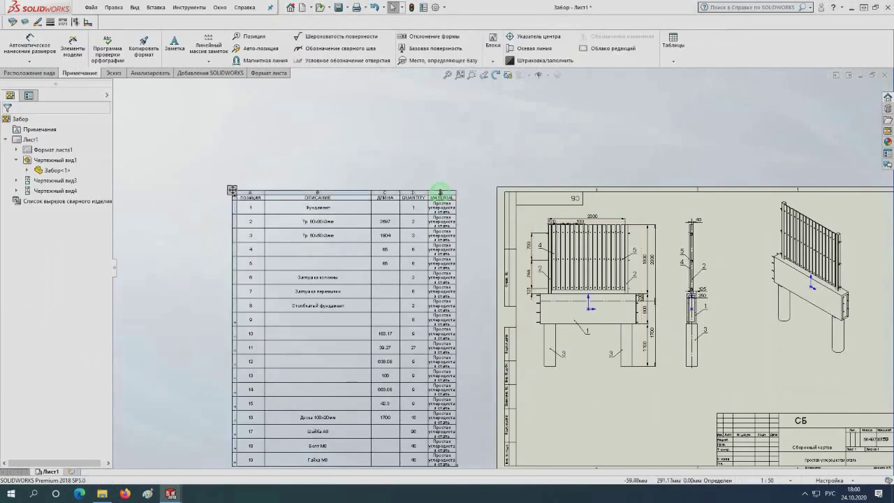
{"action": "left_click", "coordinate": [60, 220]}
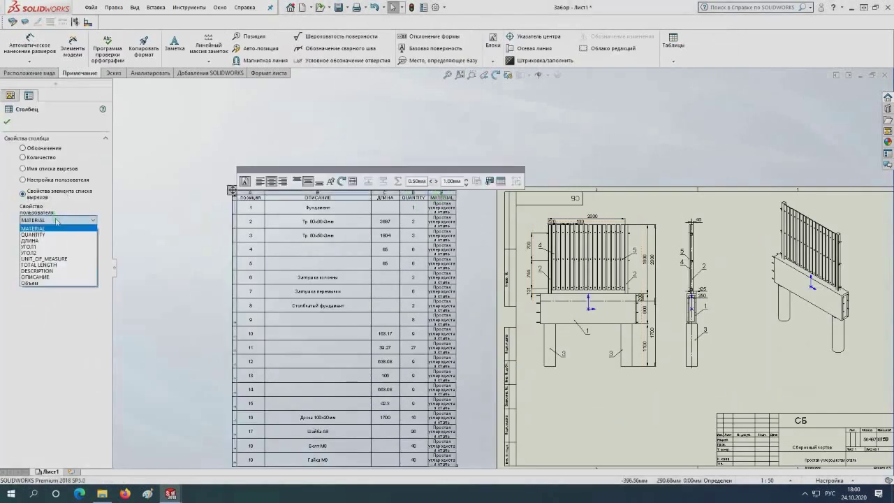
{"action": "left_click", "coordinate": [38, 284]}
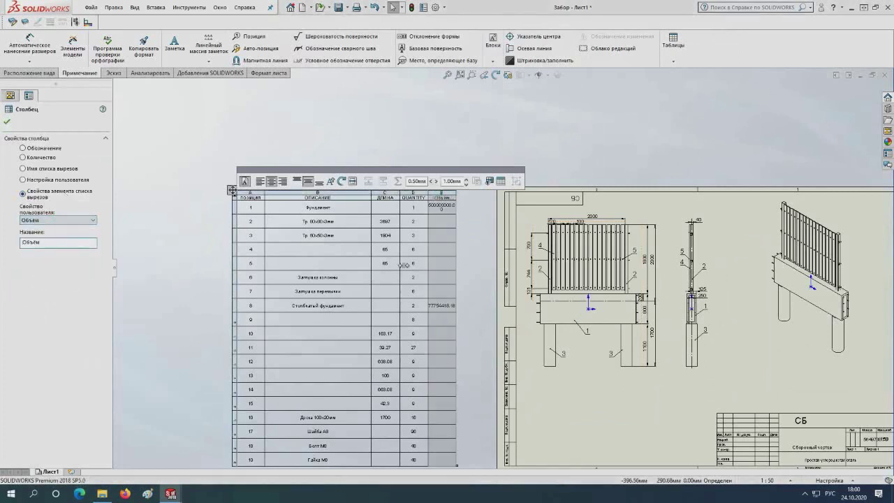
{"action": "key", "text": "Escape"}
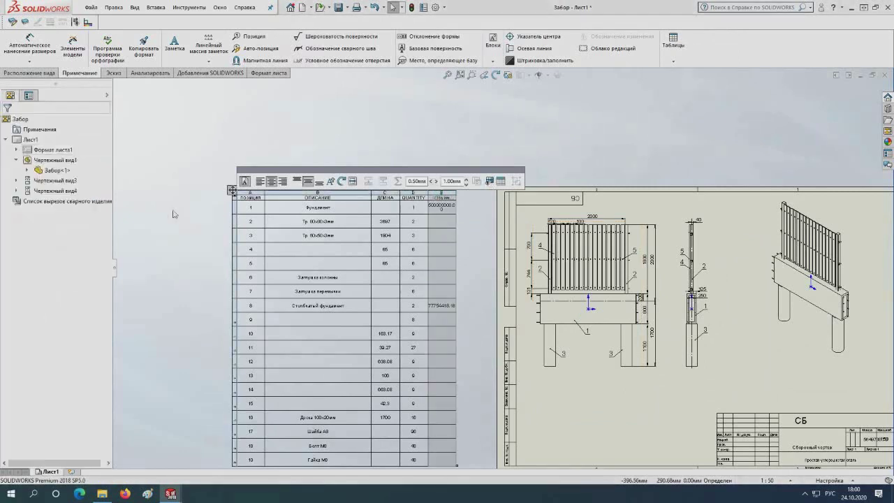
{"action": "scroll", "coordinate": [325, 272], "scroll_direction": "up", "scroll_amount": 2}
{"action": "scroll", "coordinate": [482, 262], "scroll_direction": "down", "scroll_amount": 2}
{"action": "scroll", "coordinate": [482, 293], "scroll_direction": "down", "scroll_amount": 1}
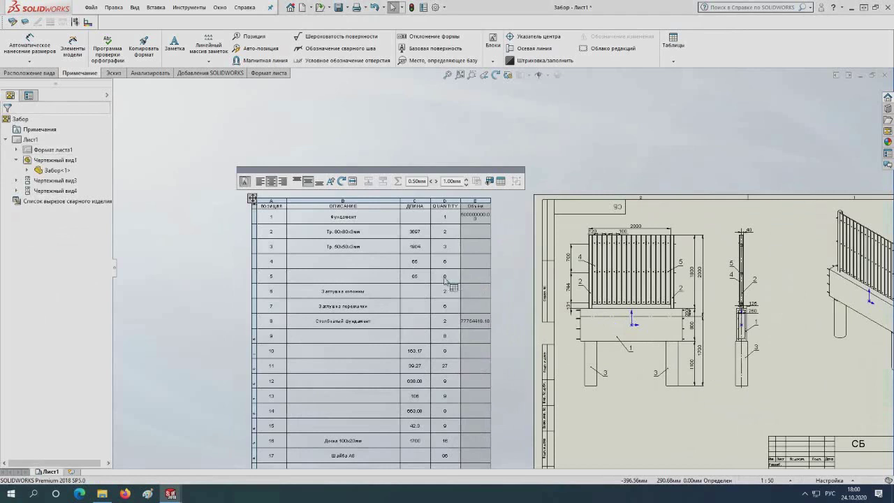
{"action": "scroll", "coordinate": [482, 297], "scroll_direction": "up", "scroll_amount": 2}
{"action": "scroll", "coordinate": [486, 302], "scroll_direction": "down", "scroll_amount": 1}
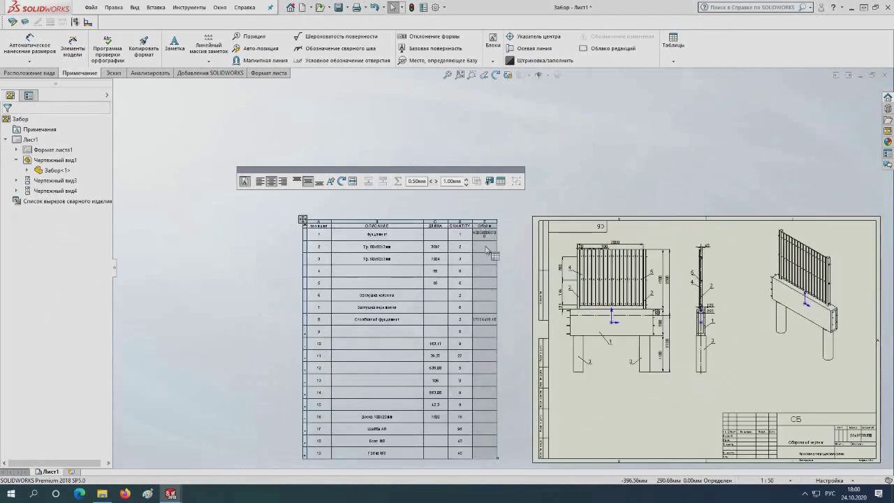
{"action": "scroll", "coordinate": [482, 241], "scroll_direction": "up", "scroll_amount": 2}
{"action": "scroll", "coordinate": [482, 240], "scroll_direction": "down", "scroll_amount": 2}
{"action": "scroll", "coordinate": [482, 199], "scroll_direction": "down", "scroll_amount": 1}
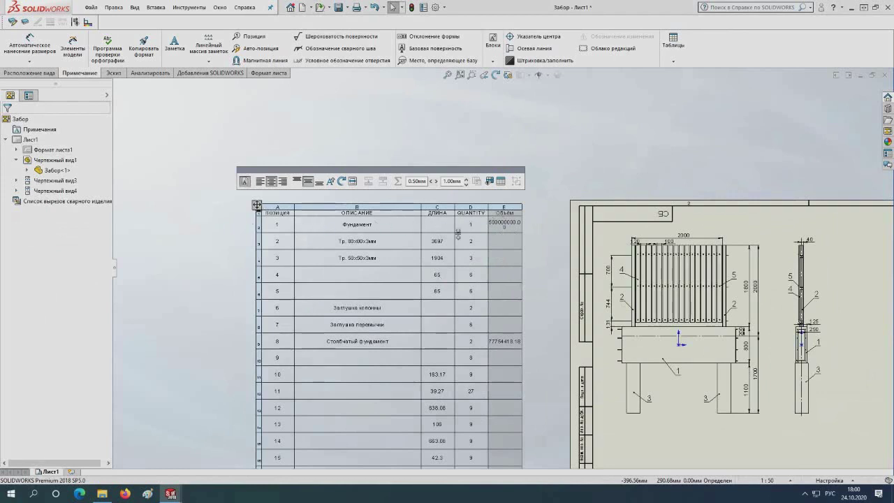
{"action": "scroll", "coordinate": [516, 285], "scroll_direction": "up", "scroll_amount": 2}
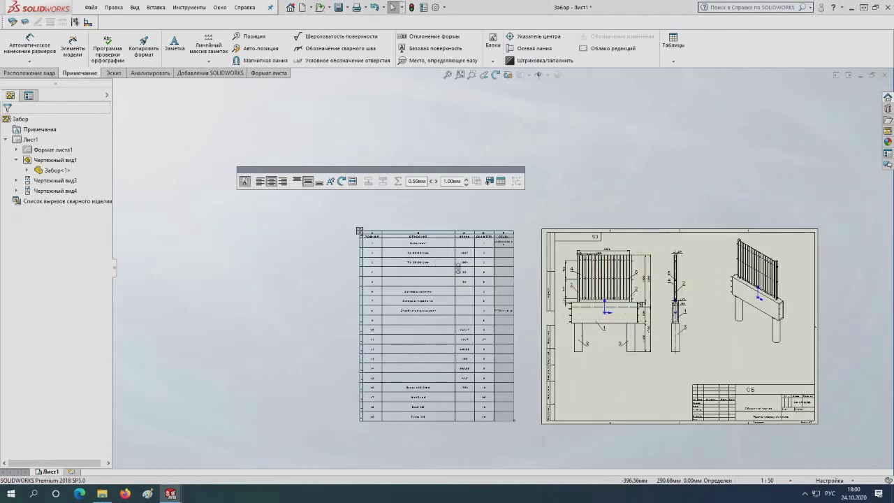
{"action": "scroll", "coordinate": [468, 321], "scroll_direction": "down", "scroll_amount": 1}
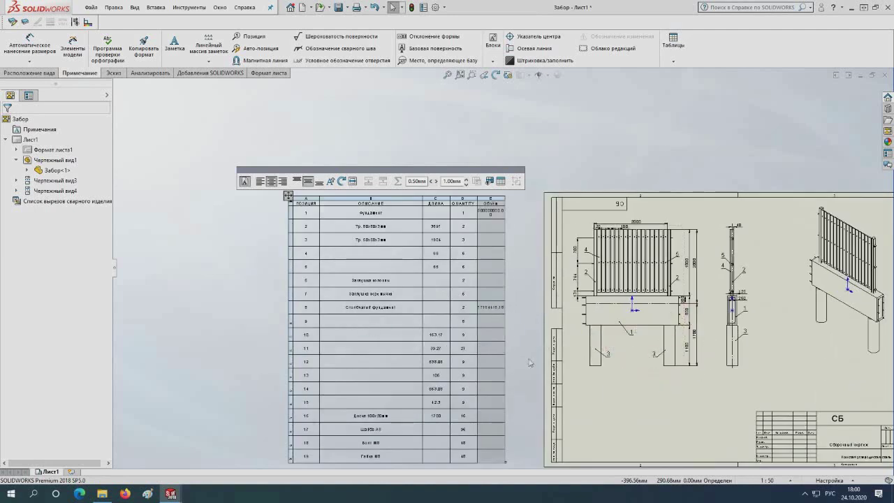
{"action": "scroll", "coordinate": [524, 314], "scroll_direction": "down", "scroll_amount": 1}
{"action": "scroll", "coordinate": [525, 316], "scroll_direction": "down", "scroll_amount": 1}
{"action": "scroll", "coordinate": [542, 304], "scroll_direction": "up", "scroll_amount": 3}
{"action": "scroll", "coordinate": [531, 286], "scroll_direction": "down", "scroll_amount": 1}
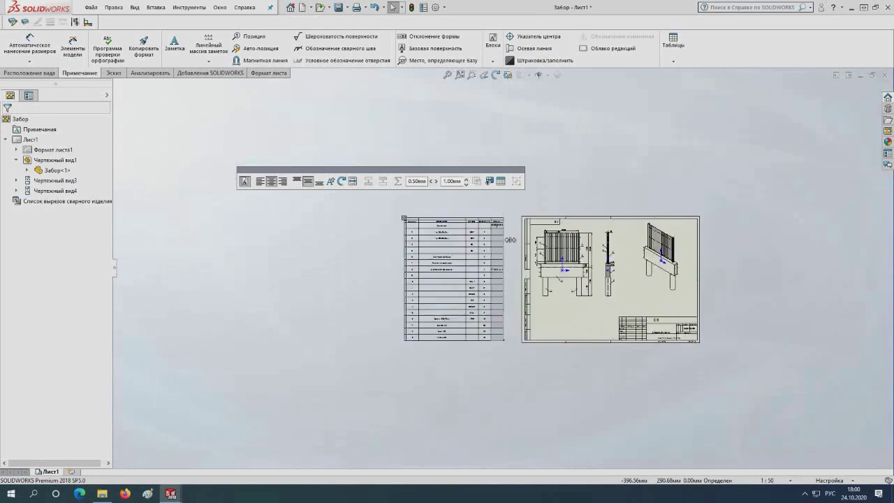
{"action": "scroll", "coordinate": [510, 240], "scroll_direction": "down", "scroll_amount": 1}
- Scroll down the fence drawing to bring the cut-list table into view
{"action": "scroll", "coordinate": [511, 246], "scroll_direction": "down", "scroll_amount": 2}
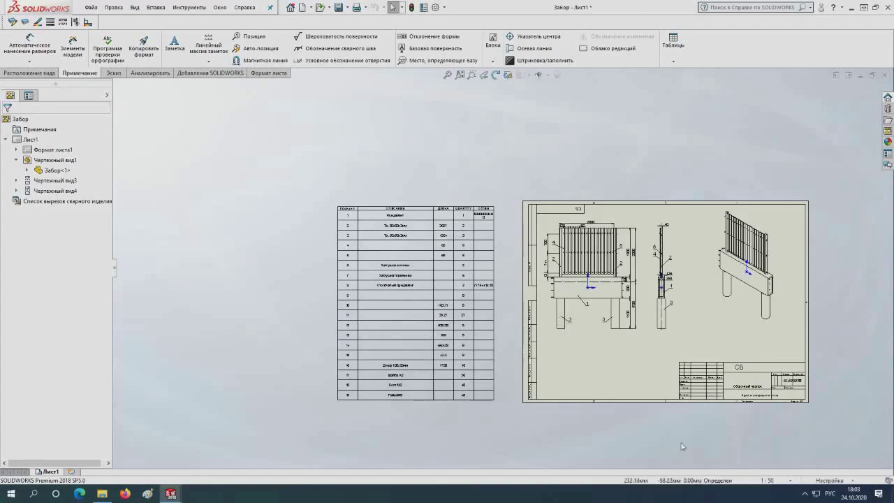
- Change the document's volume units from миллиметры^3 to метры^3
{"action": "left_click", "coordinate": [831, 482]}
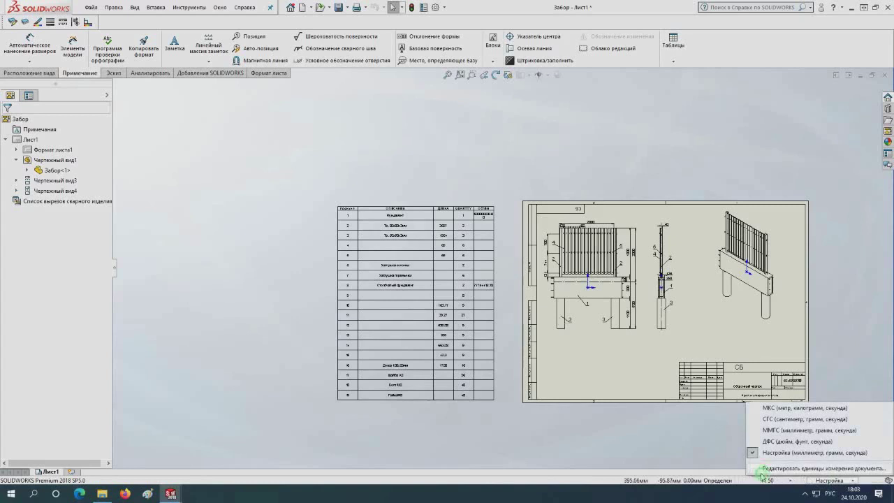
{"action": "left_click", "coordinate": [763, 468]}
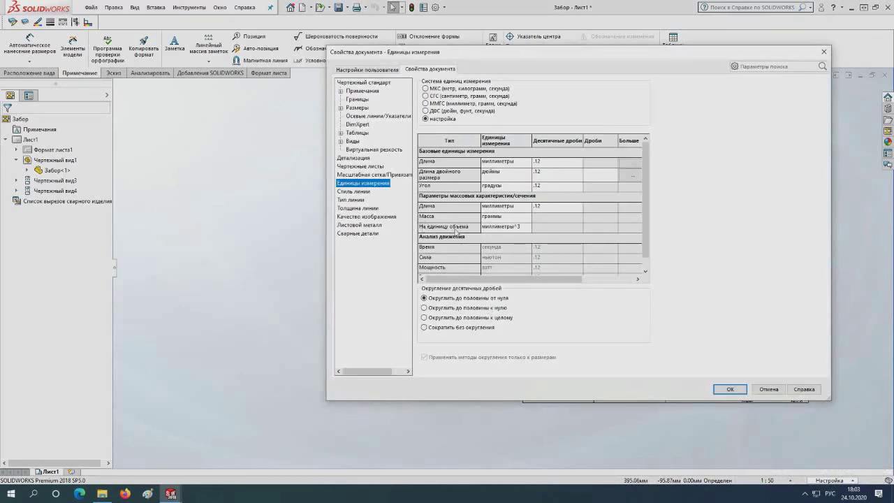
{"action": "left_click", "coordinate": [513, 229]}
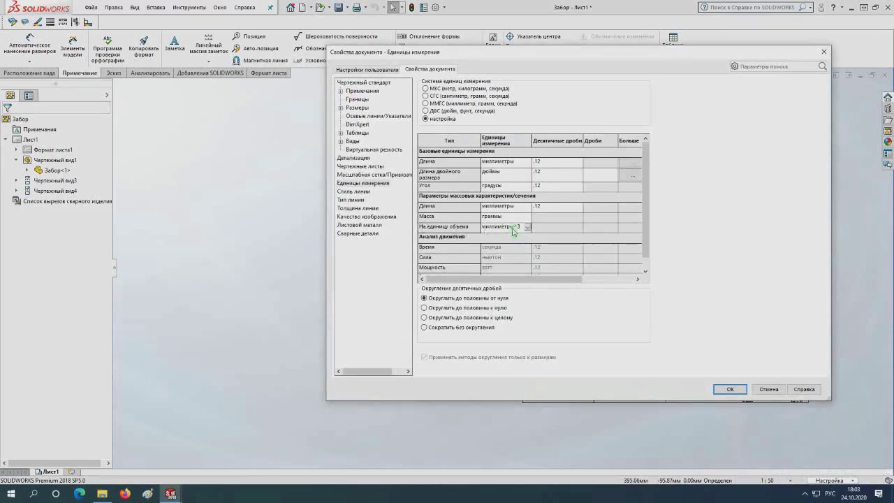
{"action": "left_click", "coordinate": [527, 227]}
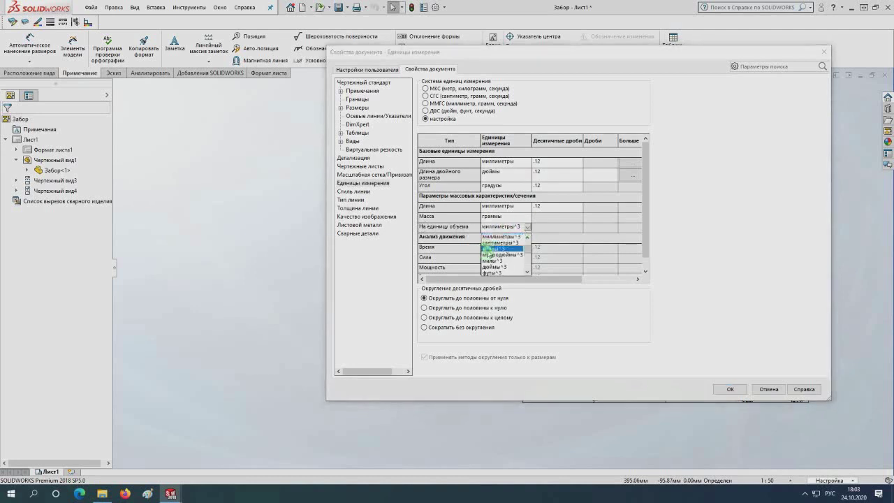
{"action": "left_click", "coordinate": [491, 249]}
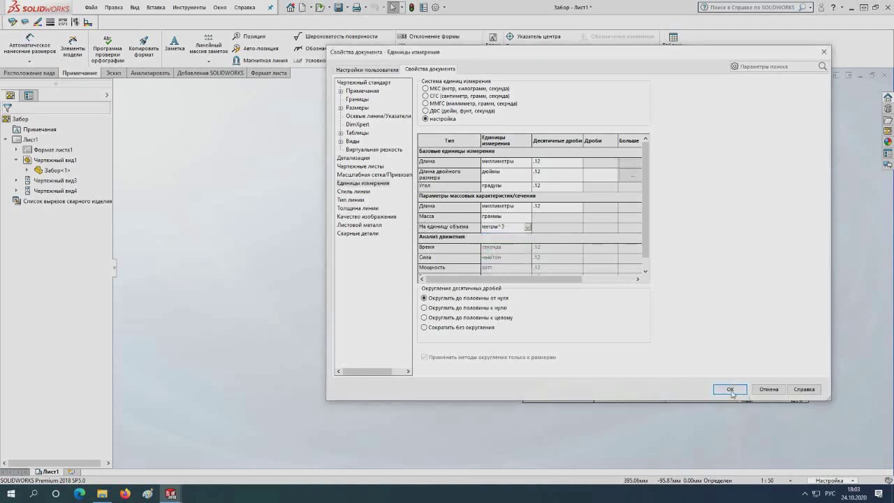
{"action": "left_click", "coordinate": [730, 390]}
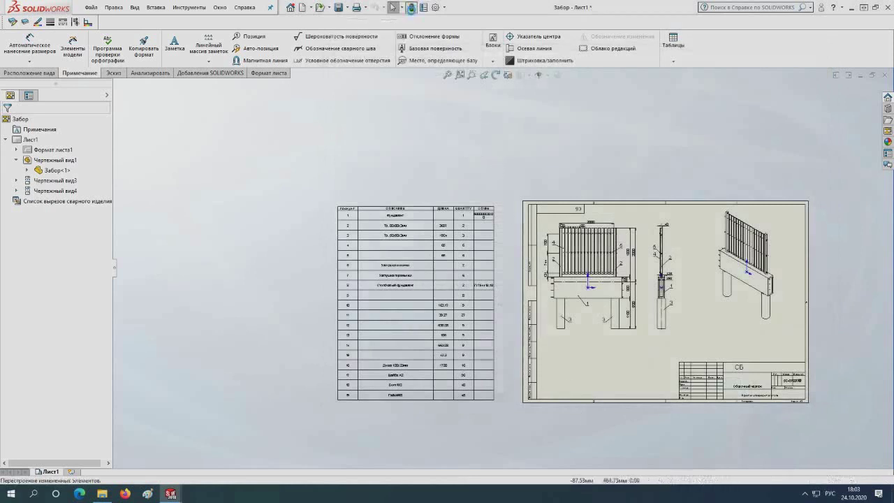
{"action": "scroll", "coordinate": [489, 272], "scroll_direction": "up", "scroll_amount": 1}
{"action": "scroll", "coordinate": [495, 266], "scroll_direction": "down", "scroll_amount": 1}
{"action": "scroll", "coordinate": [482, 245], "scroll_direction": "down", "scroll_amount": 2}
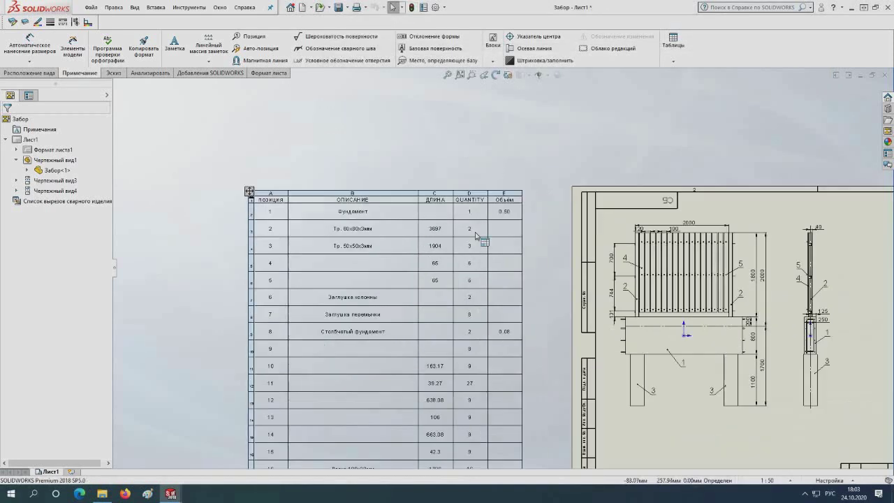
{"action": "scroll", "coordinate": [476, 235], "scroll_direction": "down", "scroll_amount": 1}
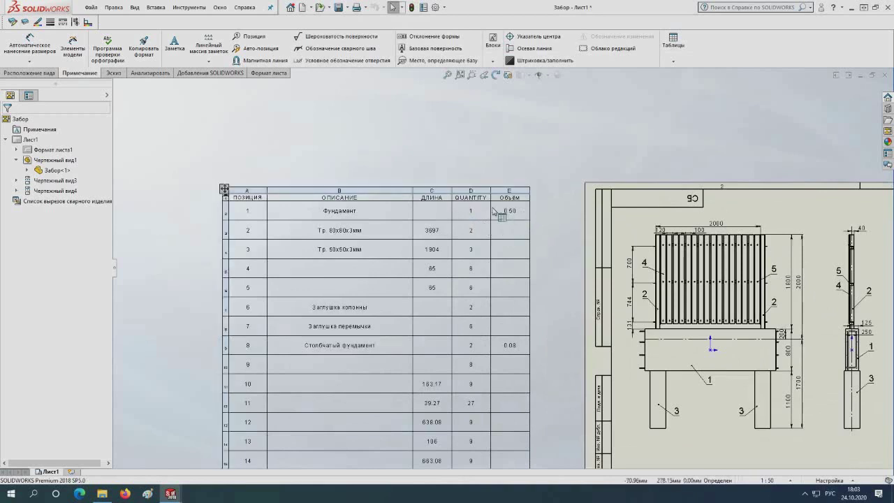
{"action": "scroll", "coordinate": [524, 232], "scroll_direction": "down", "scroll_amount": 1}
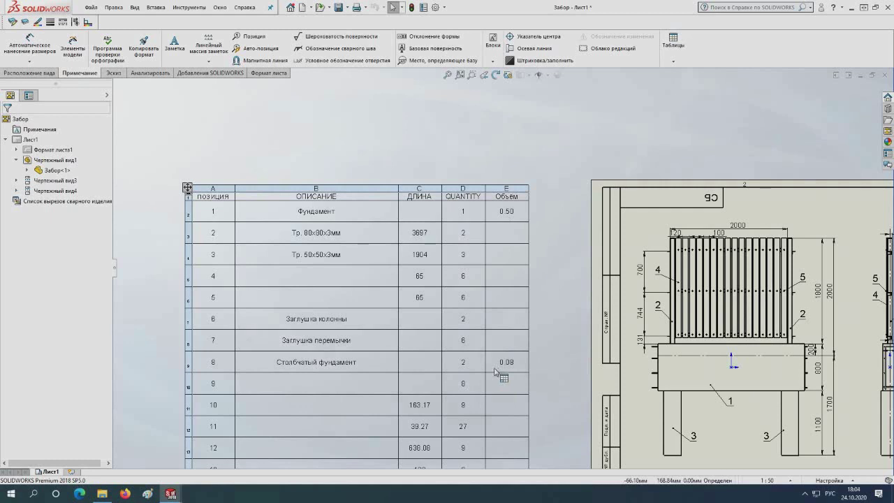
{"action": "scroll", "coordinate": [517, 357], "scroll_direction": "up", "scroll_amount": 3}
{"action": "scroll", "coordinate": [524, 346], "scroll_direction": "up", "scroll_amount": 1}
{"action": "scroll", "coordinate": [542, 322], "scroll_direction": "down", "scroll_amount": 2}
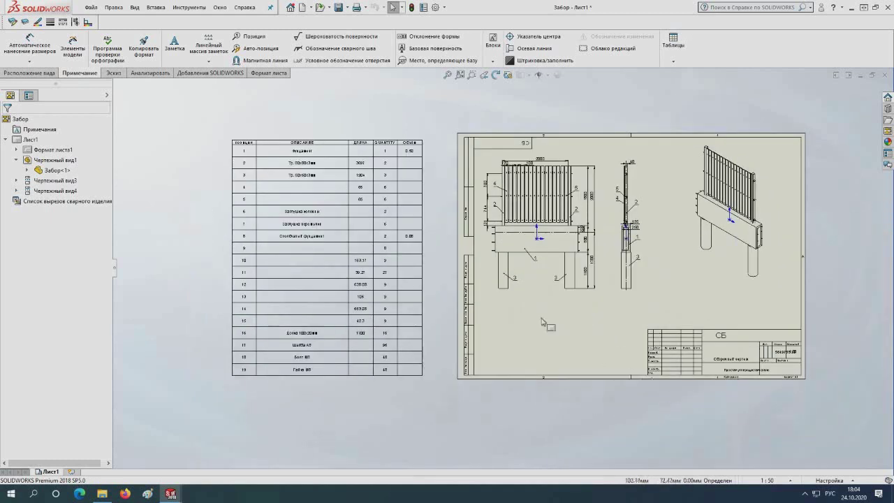
{"action": "left_click", "coordinate": [362, 244]}
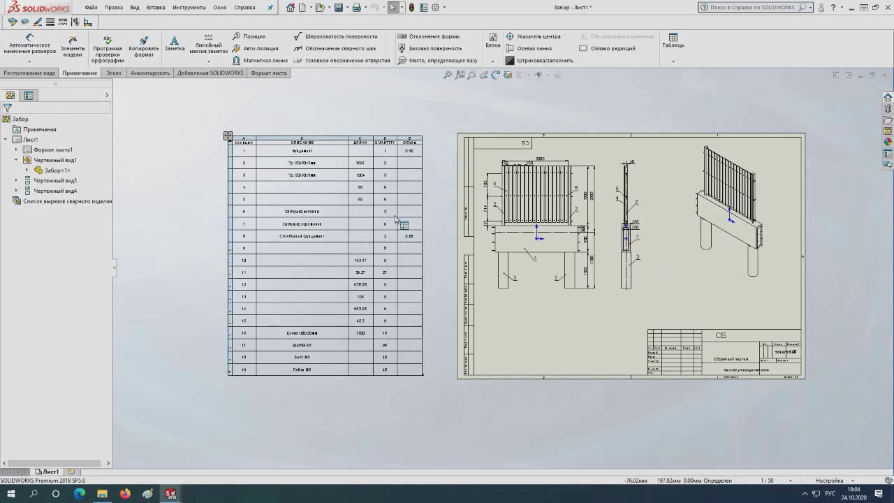
{"action": "scroll", "coordinate": [423, 157], "scroll_direction": "down", "scroll_amount": 2}
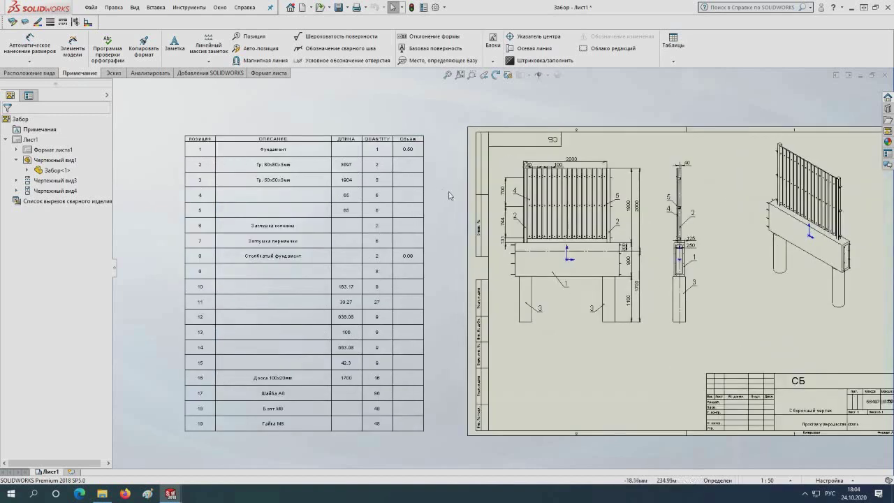
- Insert column F right of the volume column, set to the cut-list property MATERIAL
{"action": "left_click", "coordinate": [419, 150]}
{"action": "left_click", "coordinate": [409, 131]}
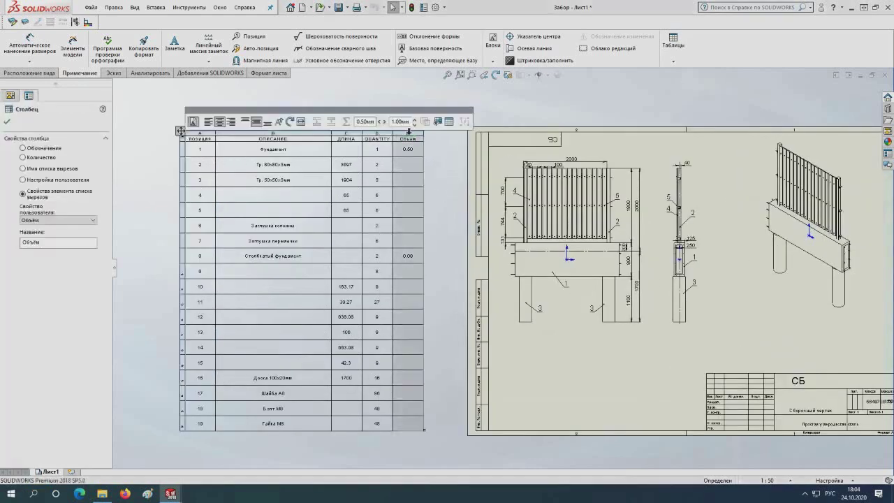
{"action": "right_click", "coordinate": [410, 133]}
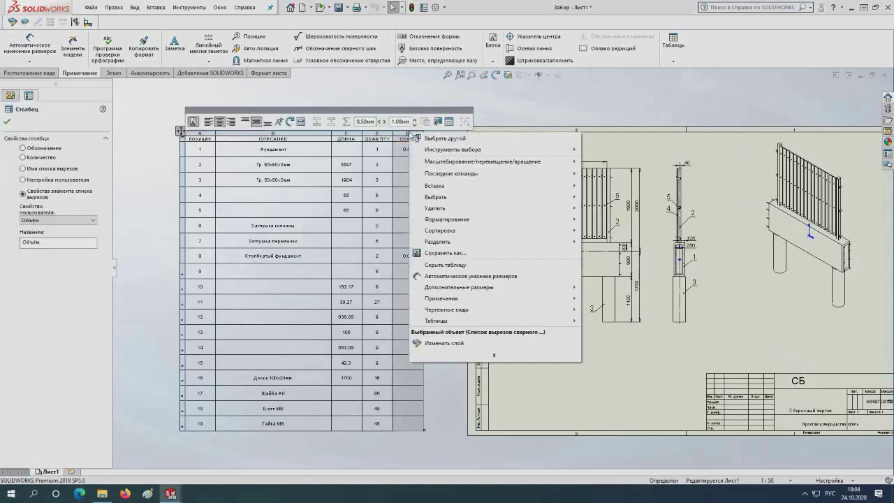
{"action": "right_click", "coordinate": [403, 134]}
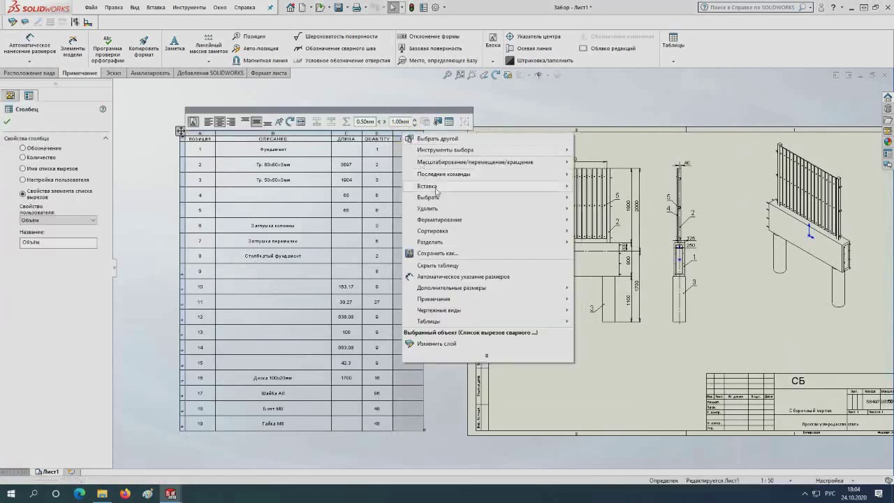
{"action": "mouse_move", "coordinate": [427, 186]}
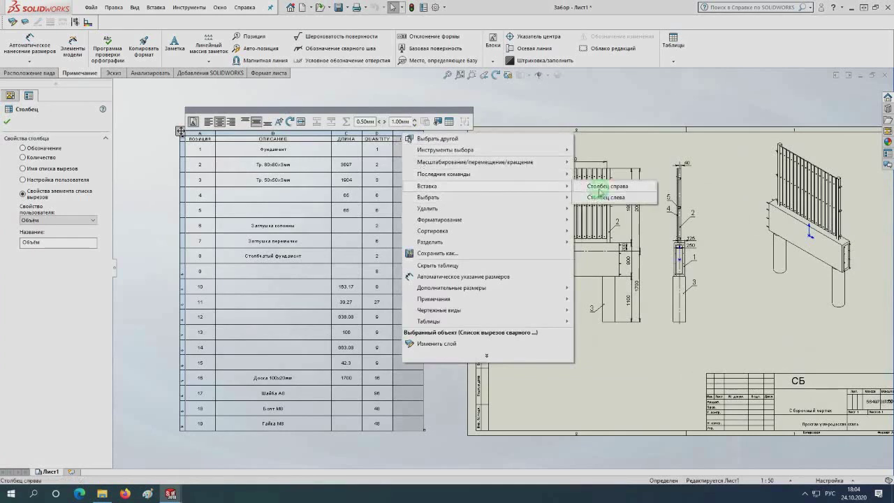
{"action": "left_click", "coordinate": [599, 199]}
{"action": "left_click", "coordinate": [434, 132]}
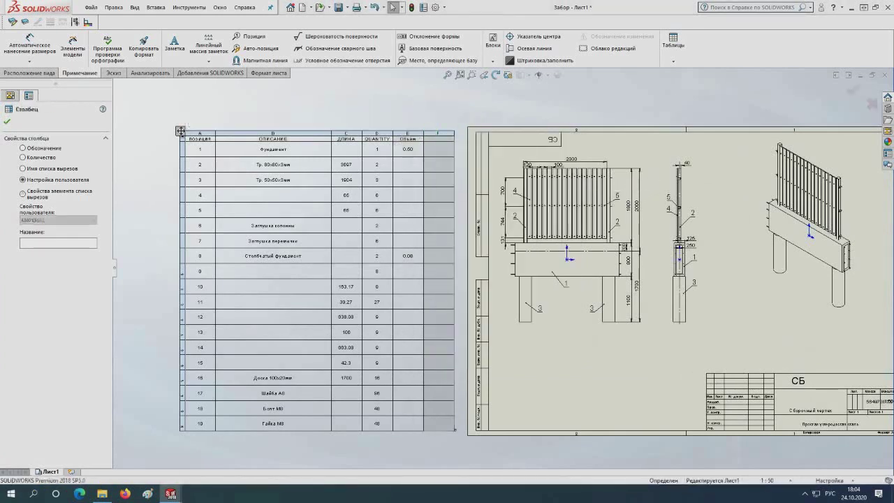
{"action": "left_click", "coordinate": [23, 196]}
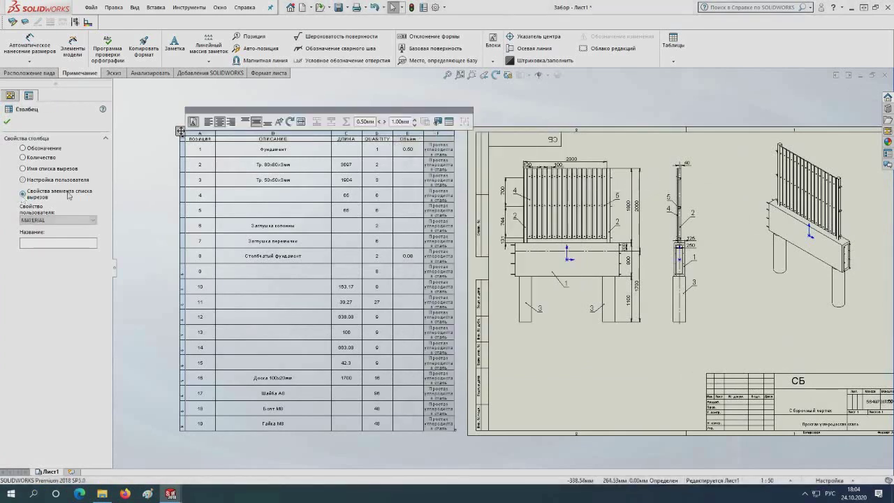
{"action": "left_click", "coordinate": [42, 219]}
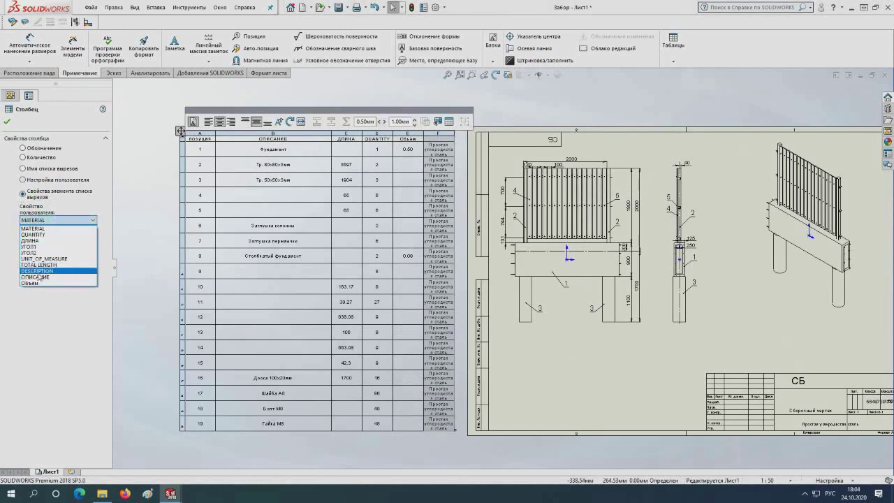
{"action": "left_click", "coordinate": [147, 215]}
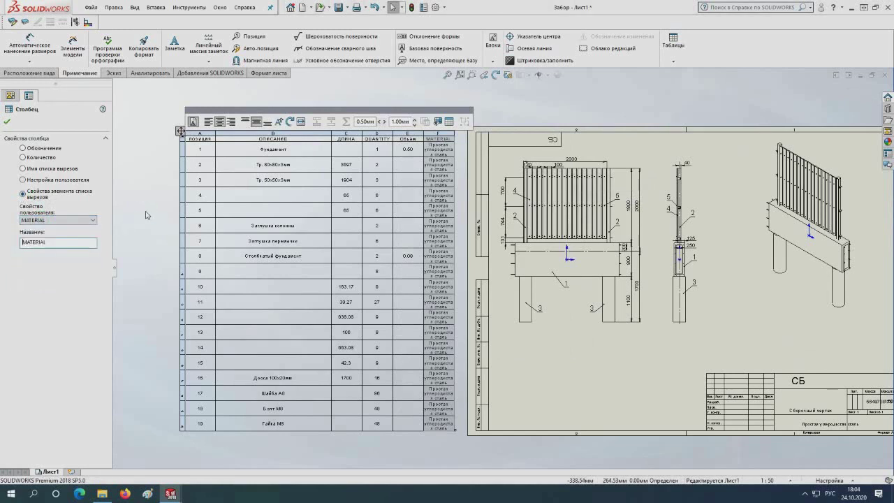
{"action": "left_click", "coordinate": [7, 120]}
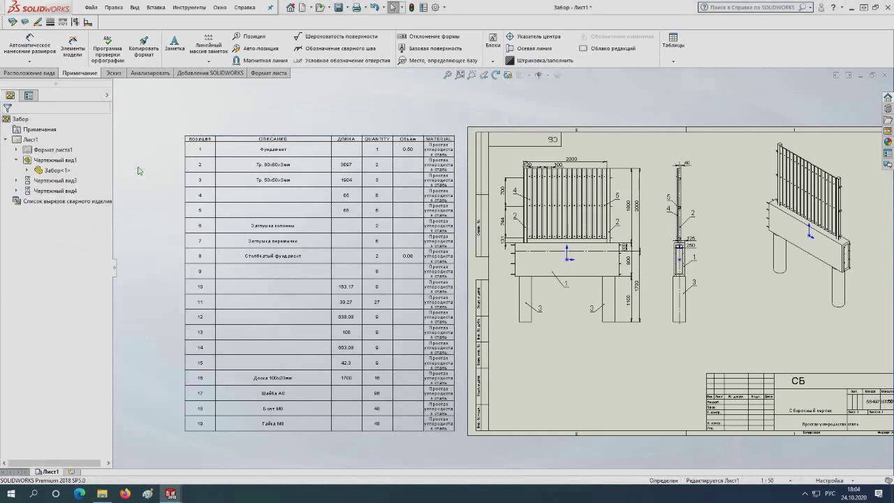
- Switch to the 3D fence part and open the Cut-List Properties of item 16
{"action": "key", "text": "ctrl+Tab"}
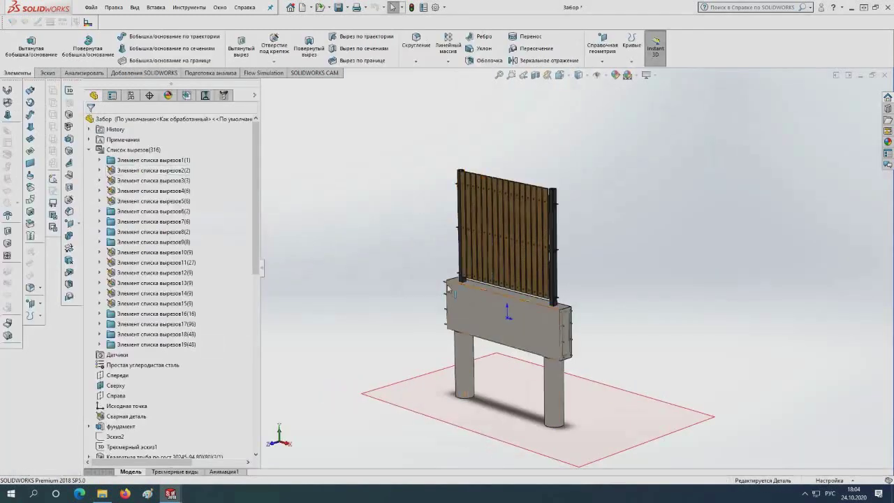
{"action": "scroll", "coordinate": [429, 273], "scroll_direction": "down", "scroll_amount": 3}
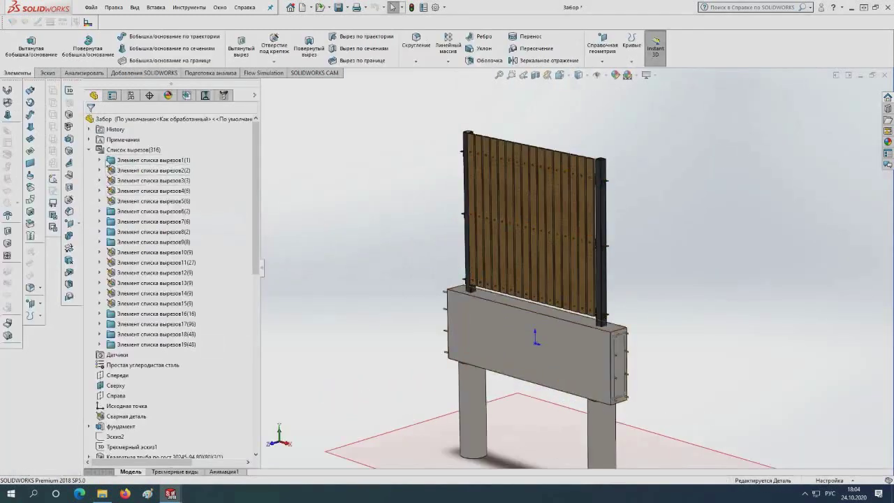
{"action": "right_click", "coordinate": [109, 160]}
{"action": "left_click", "coordinate": [184, 179]}
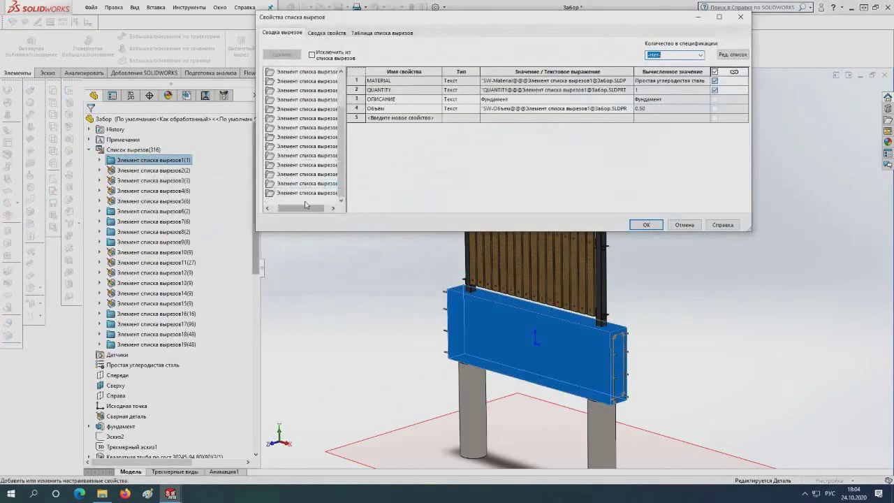
{"action": "left_click", "coordinate": [291, 168]}
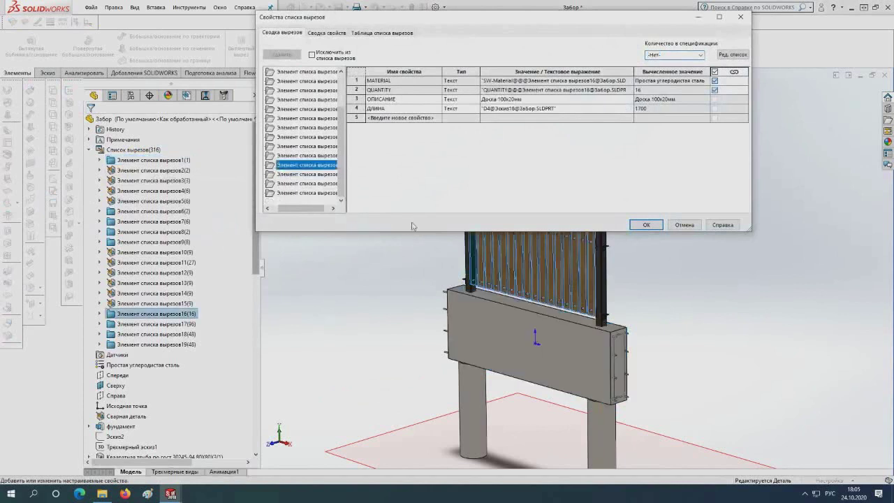
- Add a Текст property Площадь покрытия in row 5 linked to SW-SurfaceArea
{"action": "left_click", "coordinate": [393, 120]}
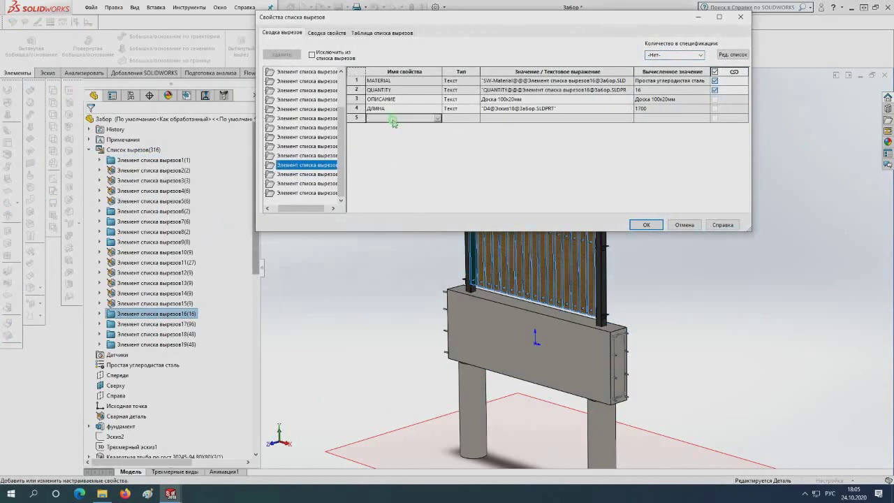
{"action": "left_click", "coordinate": [438, 119]}
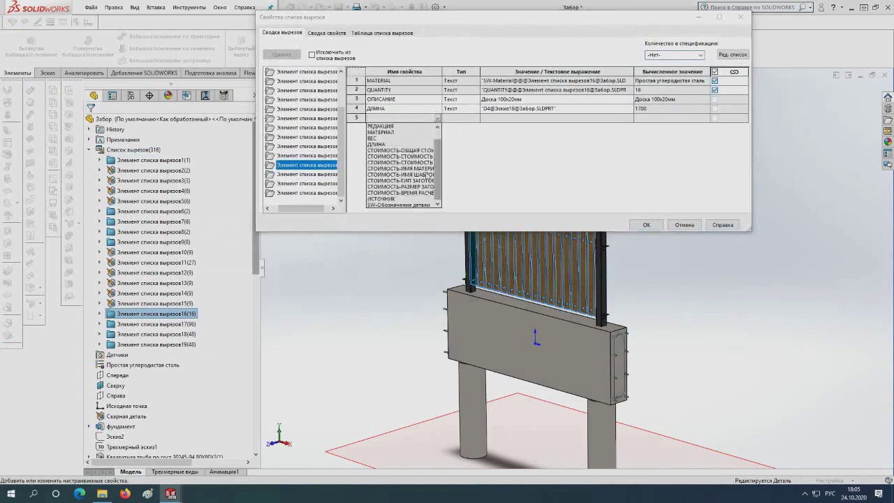
{"action": "scroll", "coordinate": [411, 202], "scroll_direction": "up", "scroll_amount": 1}
{"action": "scroll", "coordinate": [398, 181], "scroll_direction": "up", "scroll_amount": 1}
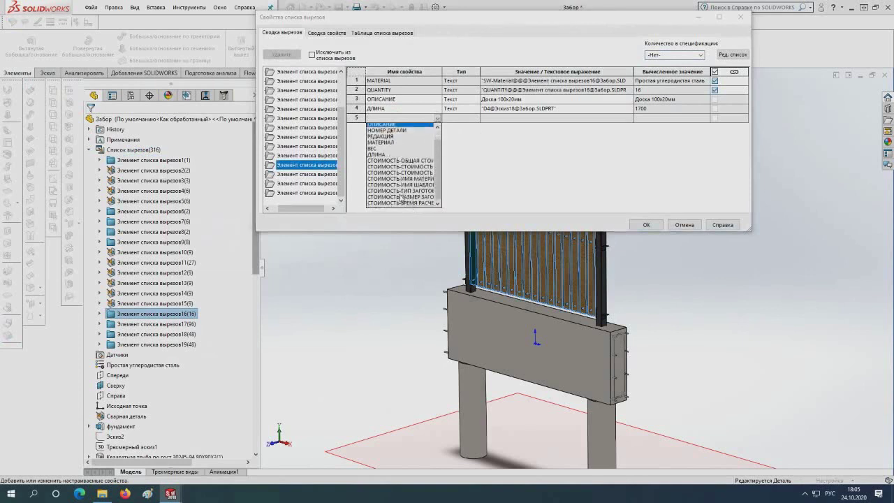
{"action": "left_click", "coordinate": [377, 119]}
{"action": "type", "text": "Площадь покрытия"}
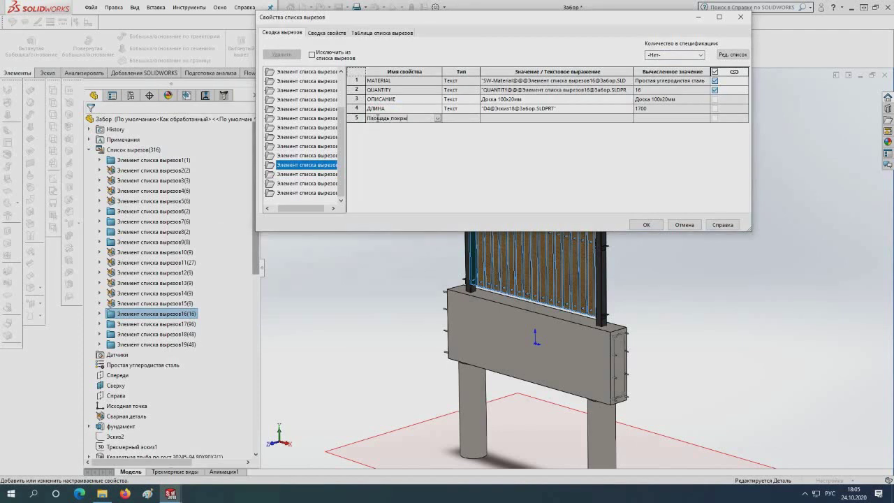
{"action": "left_click", "coordinate": [474, 120]}
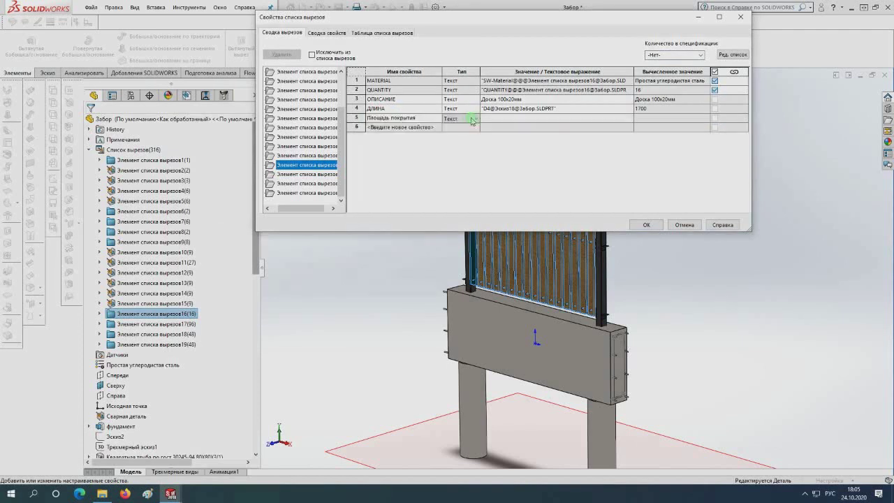
{"action": "left_click", "coordinate": [475, 120]}
{"action": "left_click", "coordinate": [458, 121]}
{"action": "left_click", "coordinate": [508, 120]}
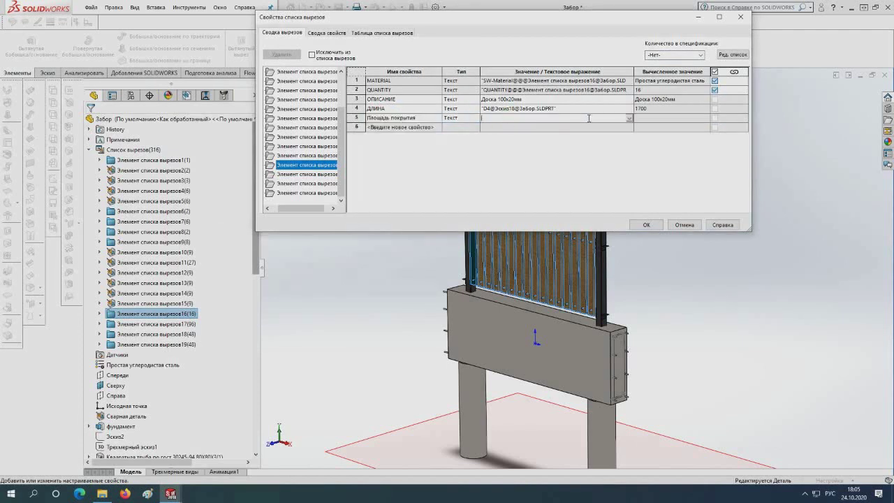
{"action": "left_click", "coordinate": [629, 119]}
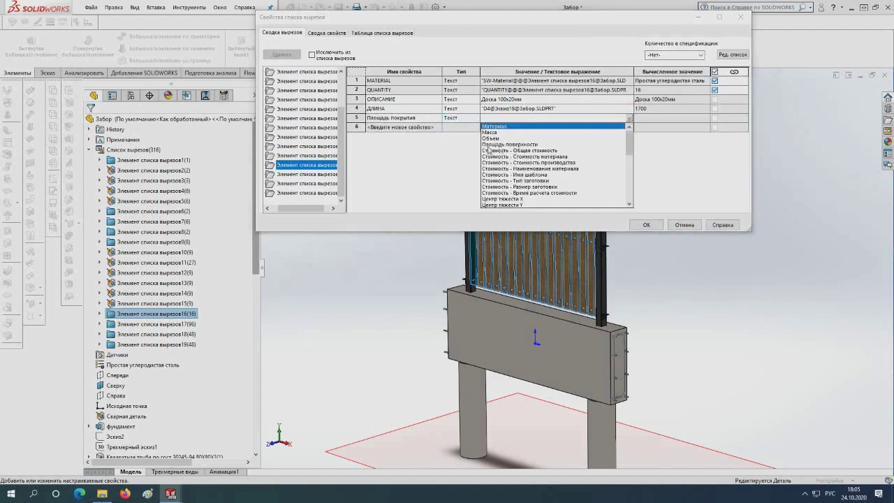
{"action": "left_click", "coordinate": [489, 143]}
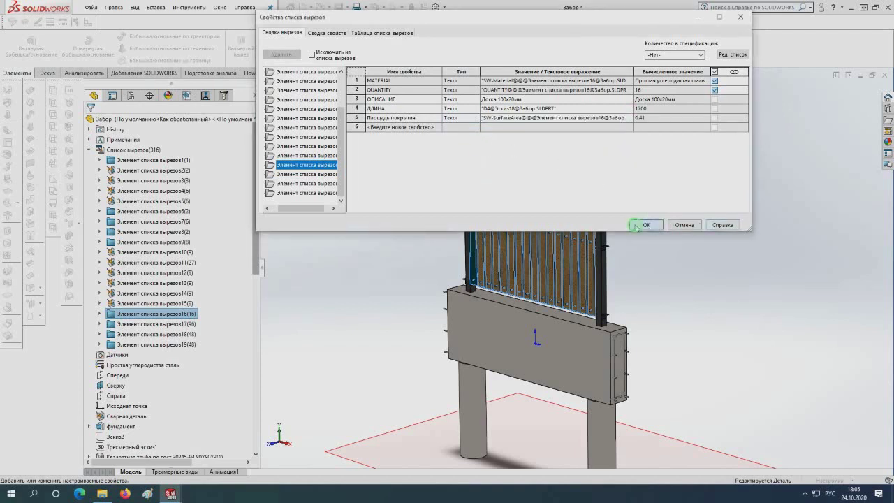
{"action": "left_click", "coordinate": [655, 226]}
{"action": "left_click", "coordinate": [403, 242]}
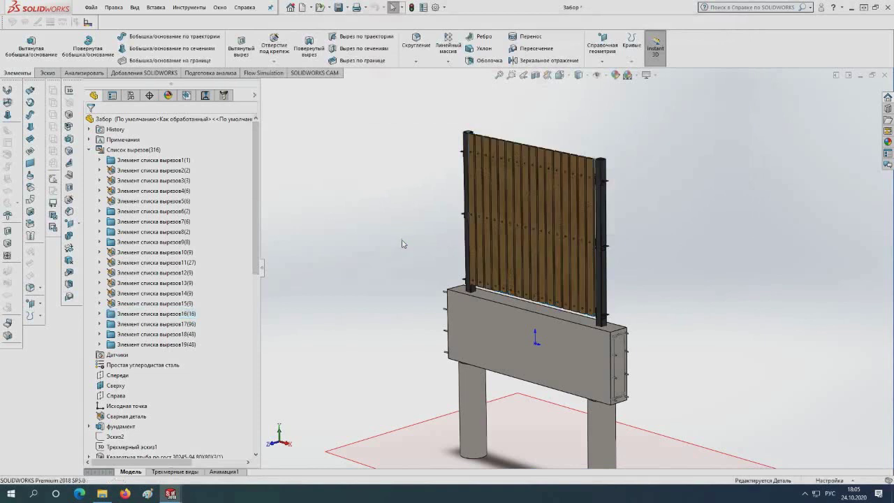
- In the fence drawing, switch column F's property from MATERIAL to Площадь покрытия
{"action": "key", "text": "ctrl+Tab"}
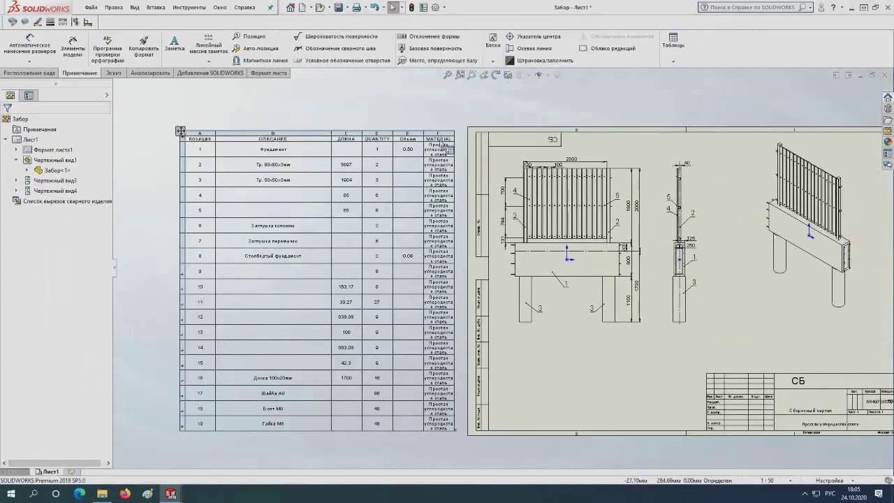
{"action": "left_click", "coordinate": [441, 133]}
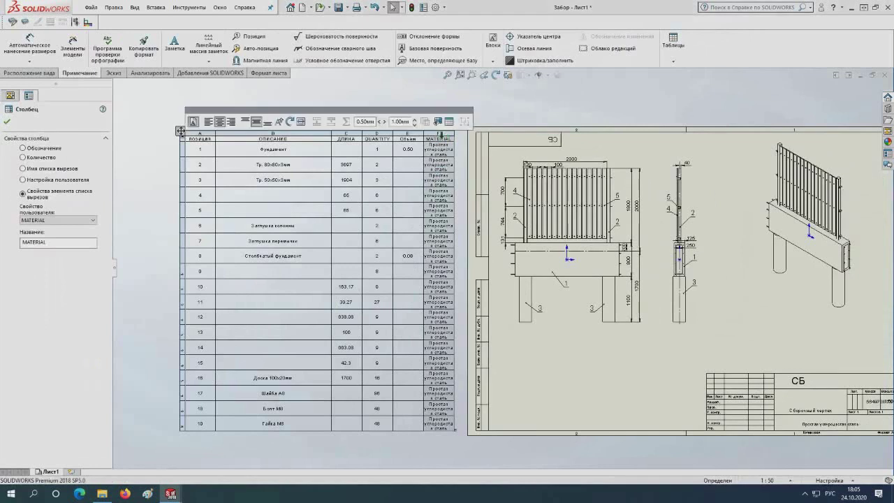
{"action": "left_click", "coordinate": [54, 222]}
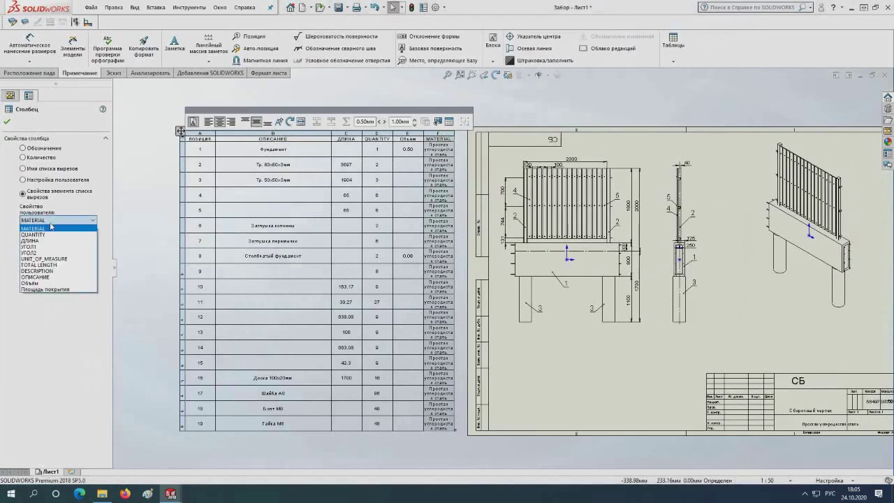
{"action": "left_click", "coordinate": [43, 289]}
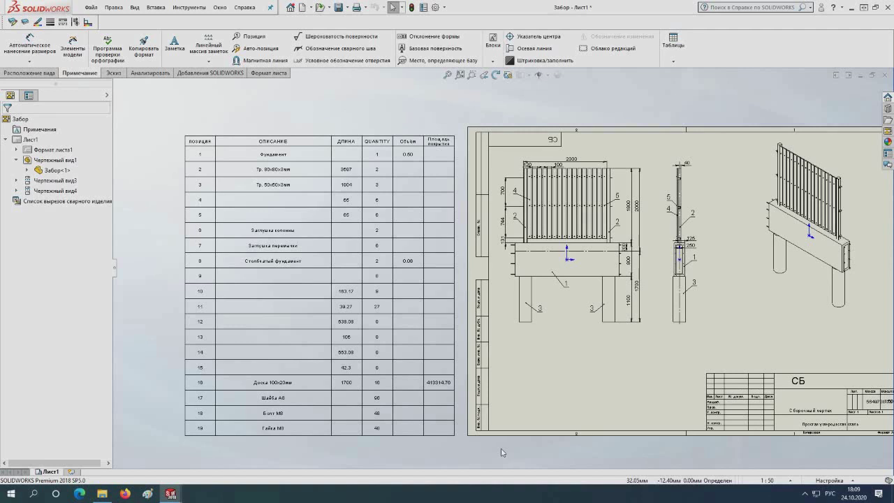
{"action": "left_click", "coordinate": [827, 481]}
- Set a larger mass-properties length unit so the Доска area reads 0.41, not 410314.70
{"action": "left_click", "coordinate": [777, 468]}
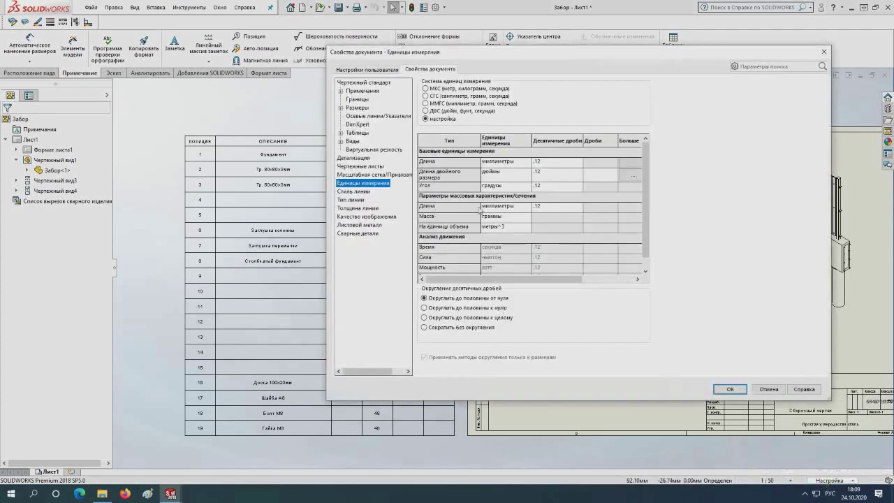
{"action": "left_click", "coordinate": [502, 209]}
{"action": "left_click", "coordinate": [528, 207]}
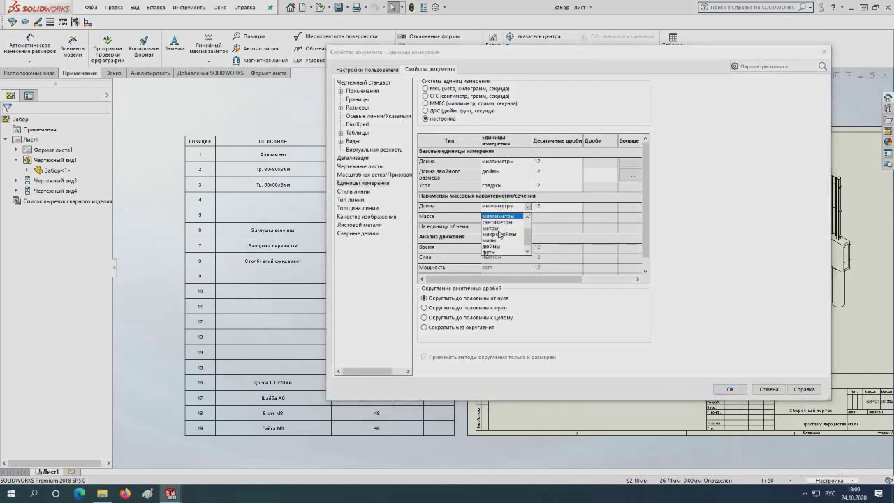
{"action": "left_click", "coordinate": [503, 216]}
{"action": "left_click", "coordinate": [728, 389]}
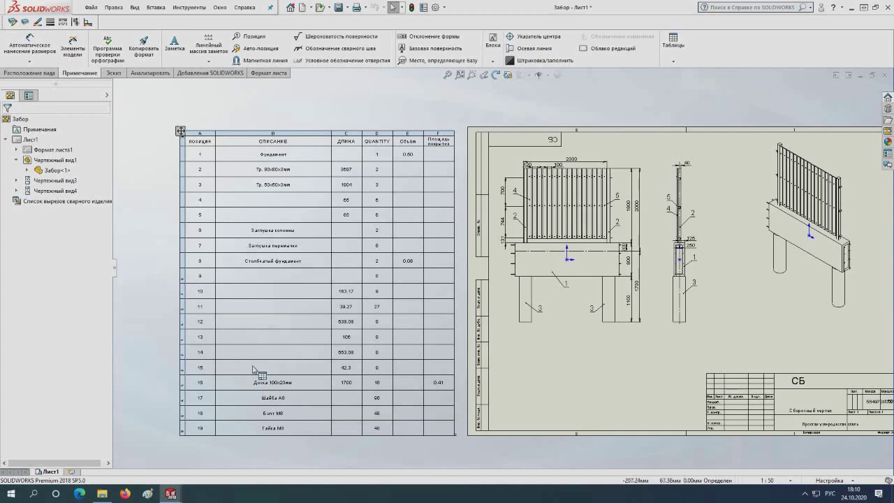
- Delete blank rows 9–15 of the cut-list table, then the new blank row 9
{"action": "left_click", "coordinate": [182, 366]}
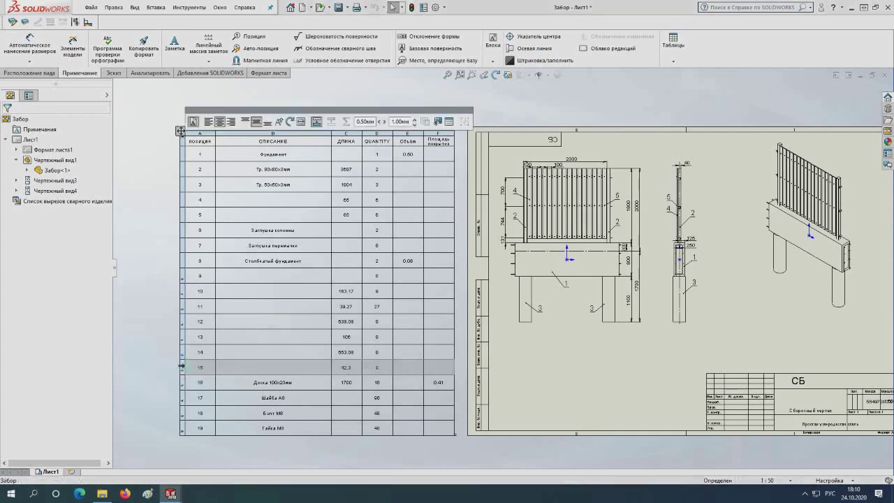
{"action": "left_click", "coordinate": [186, 276], "text": "shift"}
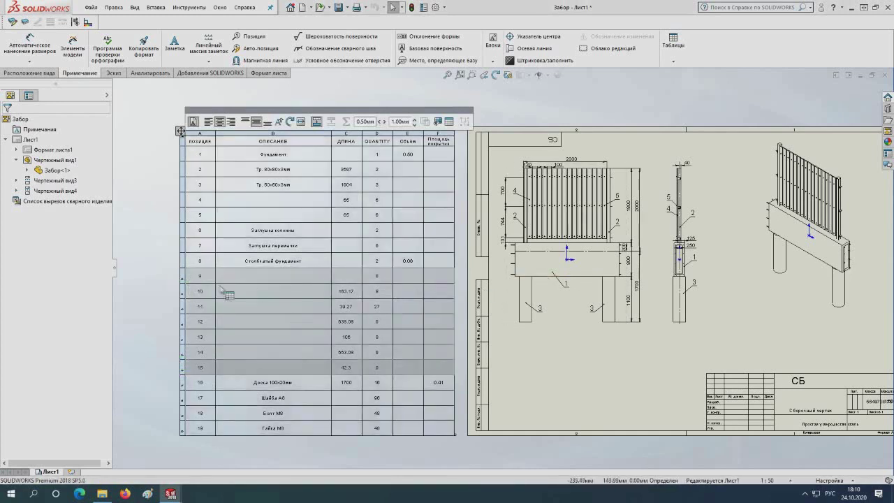
{"action": "right_click", "coordinate": [182, 277]}
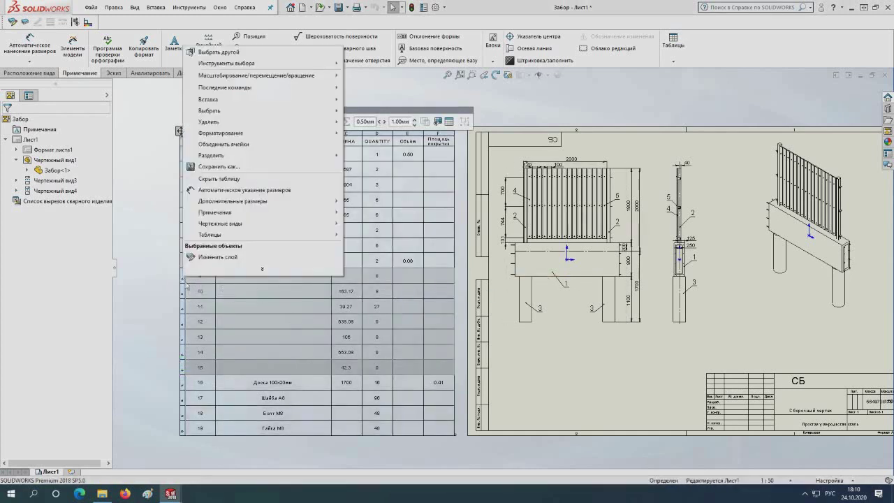
{"action": "mouse_move", "coordinate": [208, 122]}
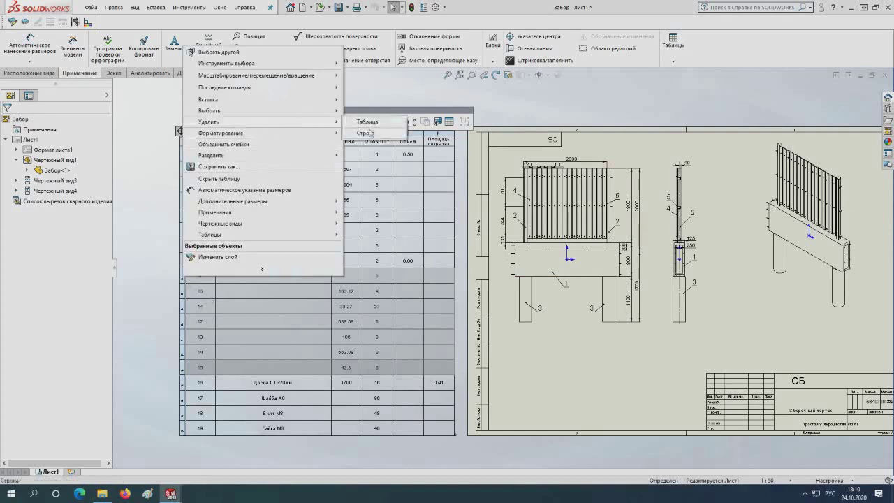
{"action": "left_click", "coordinate": [363, 131]}
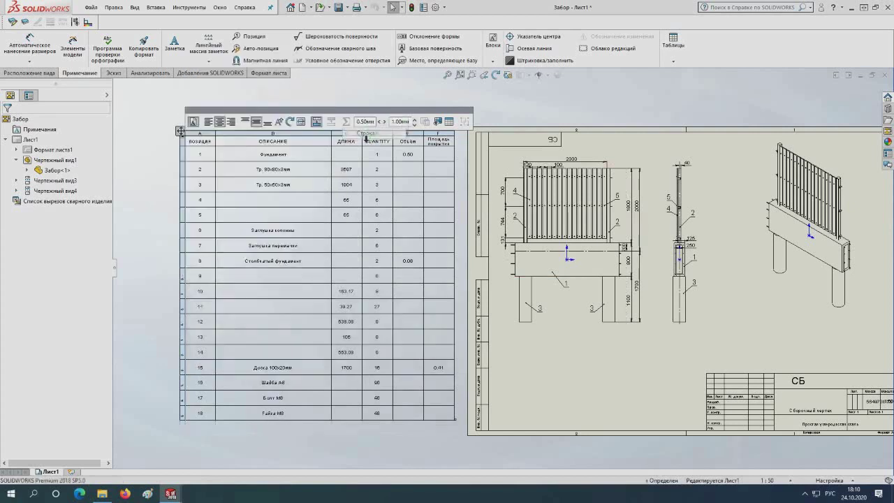
{"action": "left_click", "coordinate": [185, 276]}
{"action": "right_click", "coordinate": [184, 275]}
{"action": "mouse_move", "coordinate": [210, 120]}
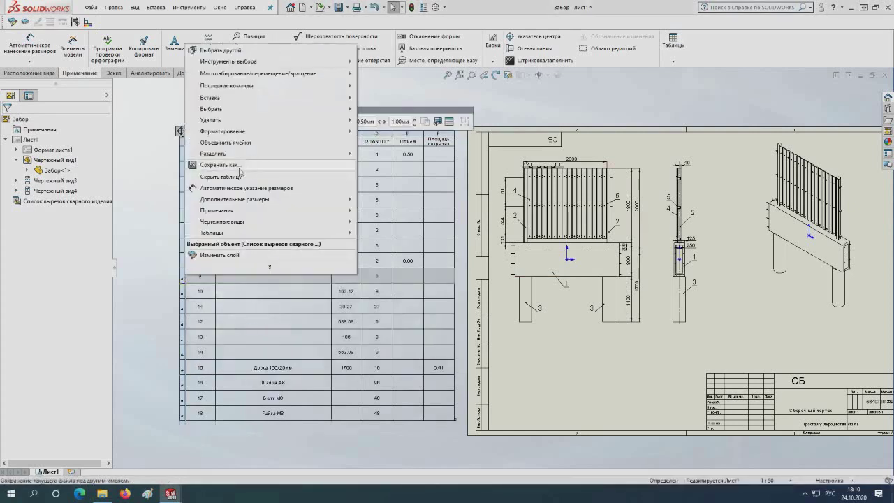
{"action": "left_click", "coordinate": [380, 132]}
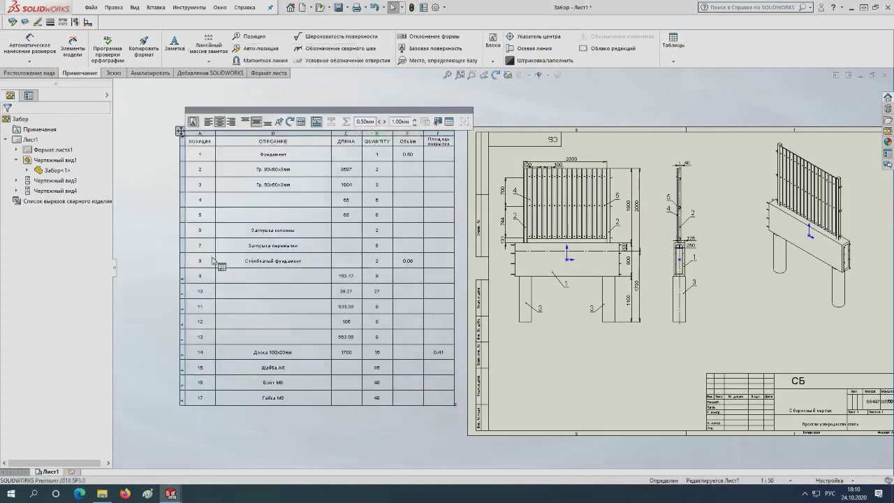
- Delete the remaining blank rows 9–13 and rows 4–5
{"action": "left_click", "coordinate": [181, 275]}
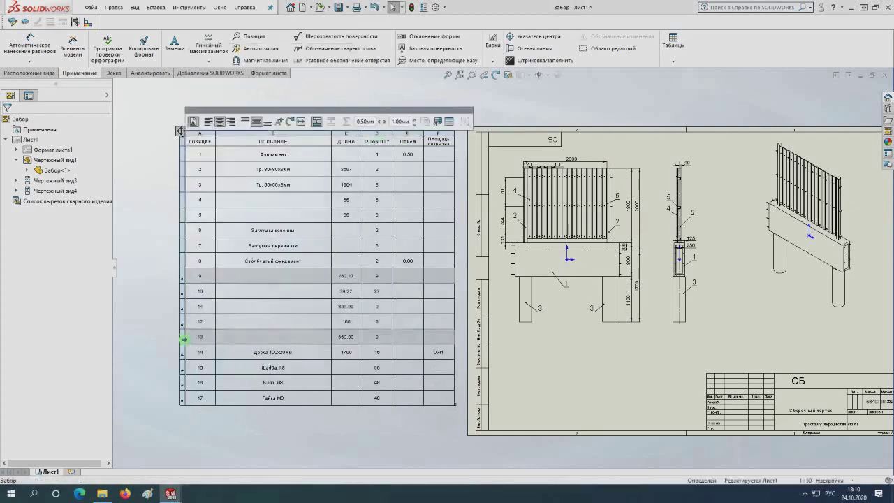
{"action": "left_click", "coordinate": [183, 337], "text": "shift"}
{"action": "right_click", "coordinate": [183, 336]}
{"action": "mouse_move", "coordinate": [266, 185]}
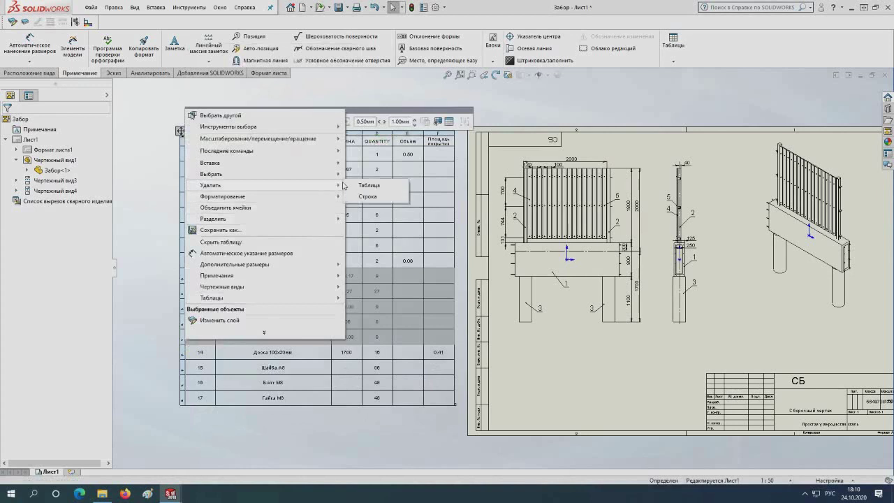
{"action": "left_click", "coordinate": [366, 198]}
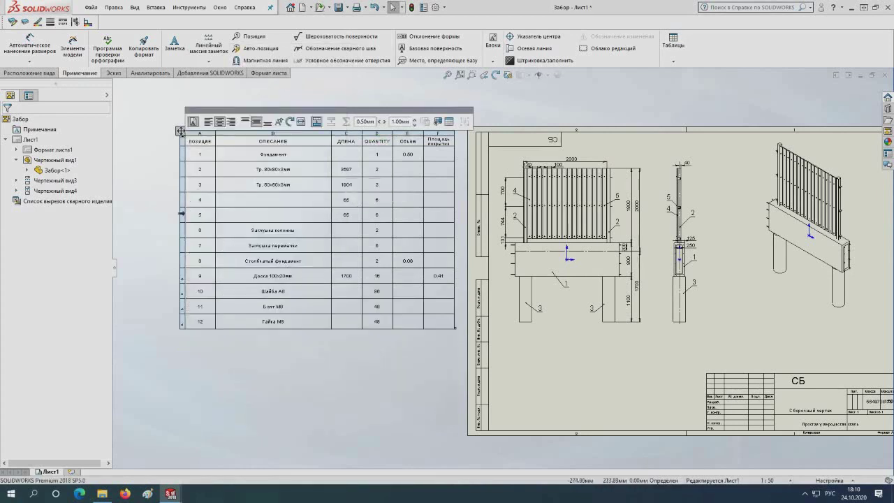
{"action": "left_click", "coordinate": [181, 212]}
{"action": "left_click", "coordinate": [184, 200], "text": "shift"}
{"action": "right_click", "coordinate": [184, 200]}
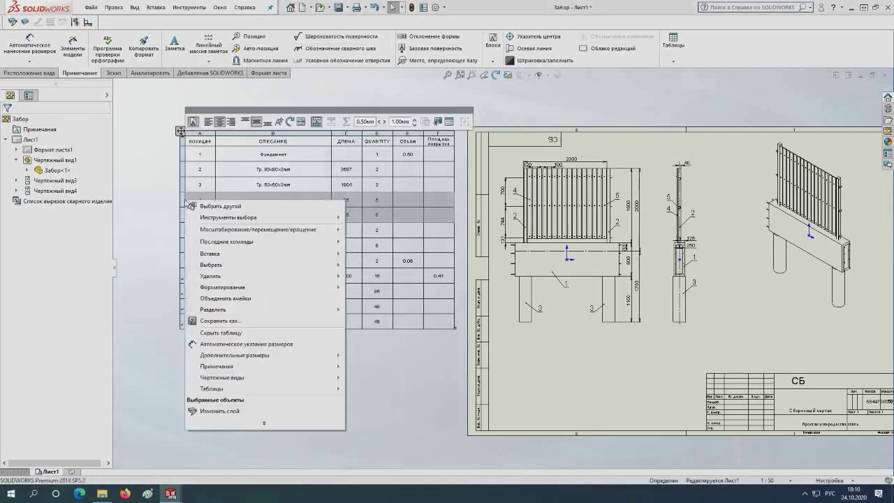
{"action": "left_click", "coordinate": [368, 287]}
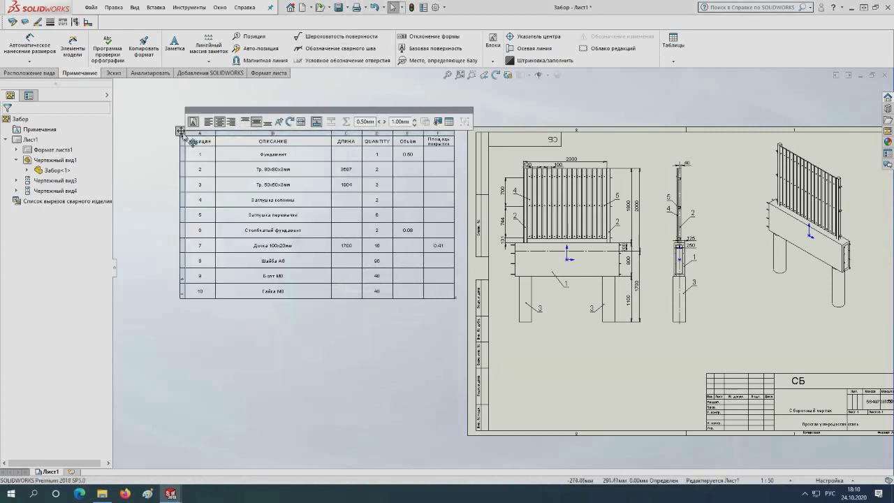
- Drag the ten-row cut-list table lower, beside the sheet frame, and exit table editing
{"action": "mouse_move", "coordinate": [180, 131]}
{"action": "left_mouse_down"}
{"action": "mouse_move", "coordinate": [447, 300]}
{"action": "mouse_move", "coordinate": [176, 203]}
{"action": "left_mouse_up"}
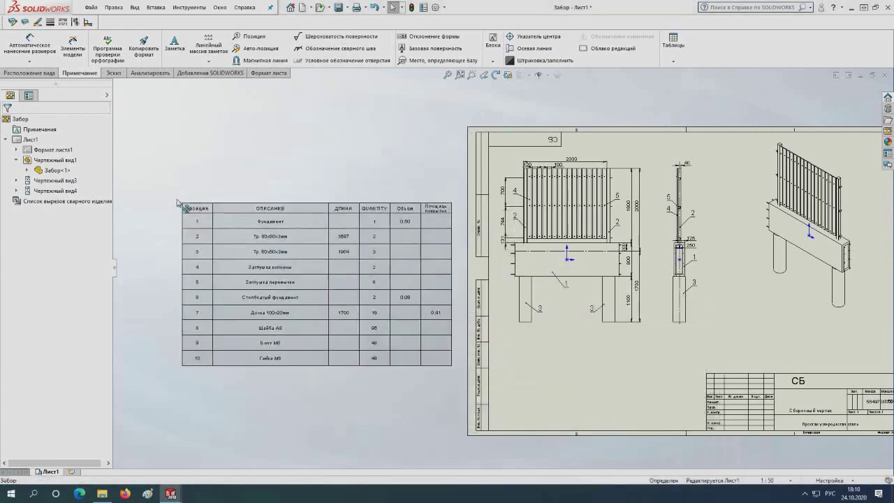
{"action": "scroll", "coordinate": [760, 252], "scroll_direction": "up", "scroll_amount": 2}
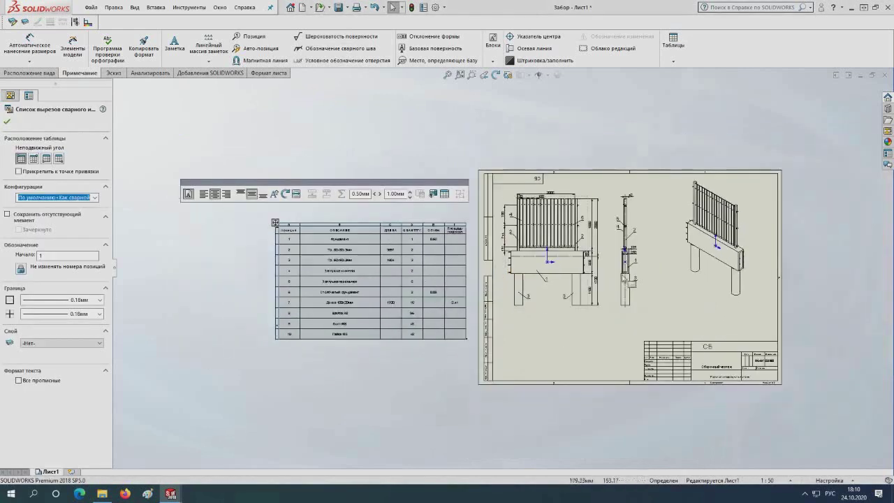
{"action": "scroll", "coordinate": [629, 280], "scroll_direction": "down", "scroll_amount": 2}
{"action": "scroll", "coordinate": [406, 319], "scroll_direction": "up", "scroll_amount": 3}
{"action": "scroll", "coordinate": [468, 343], "scroll_direction": "down", "scroll_amount": 1}
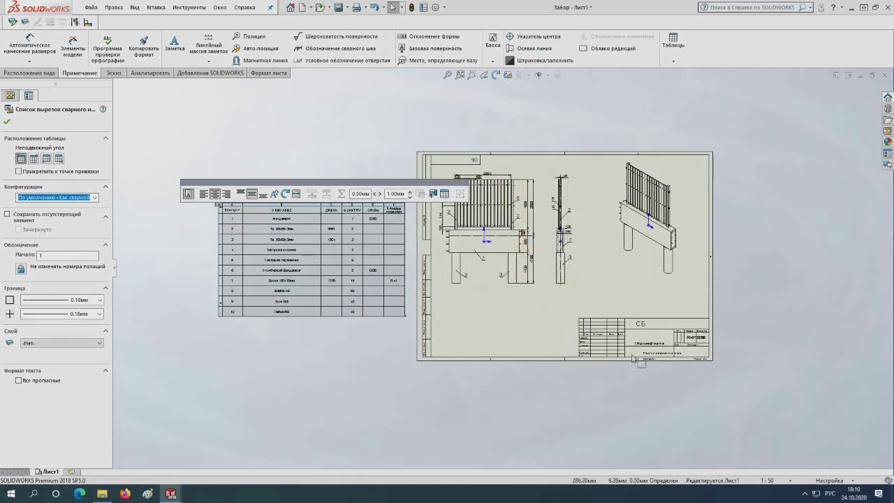
{"action": "left_click", "coordinate": [383, 343]}
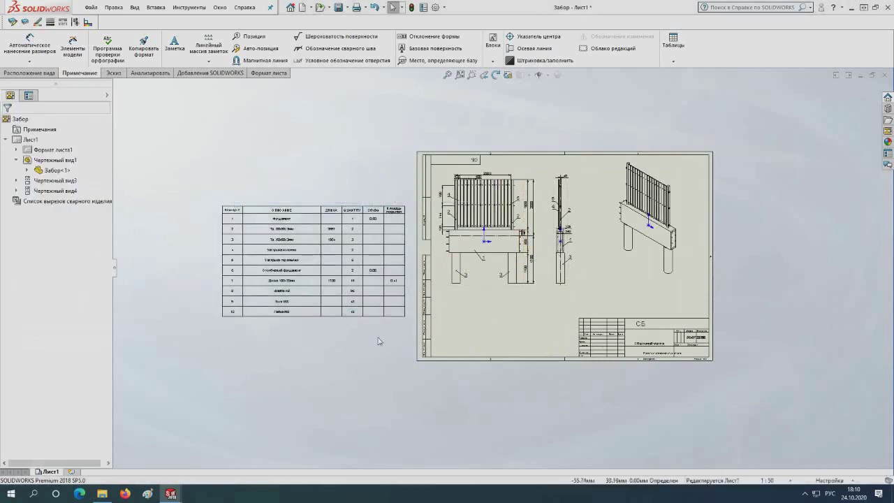